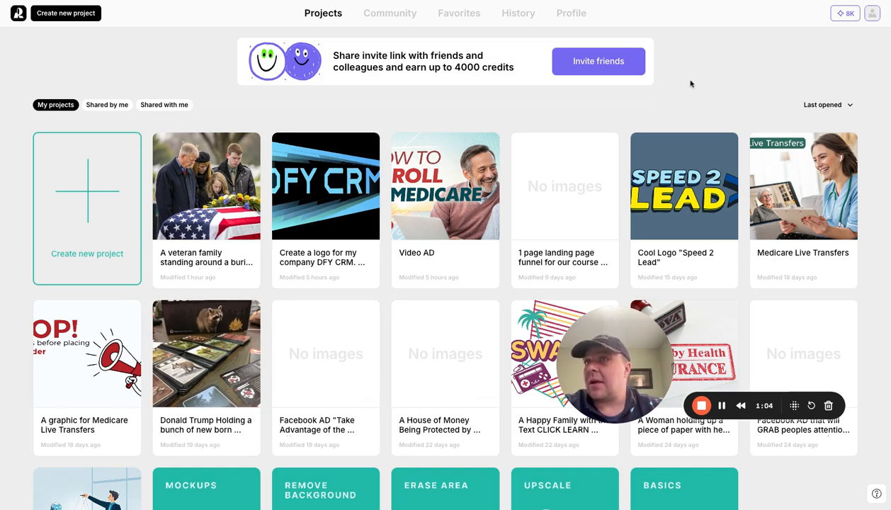
Create a new project and add a 1024 by 1024 image to its canvas
left_click(116, 200)
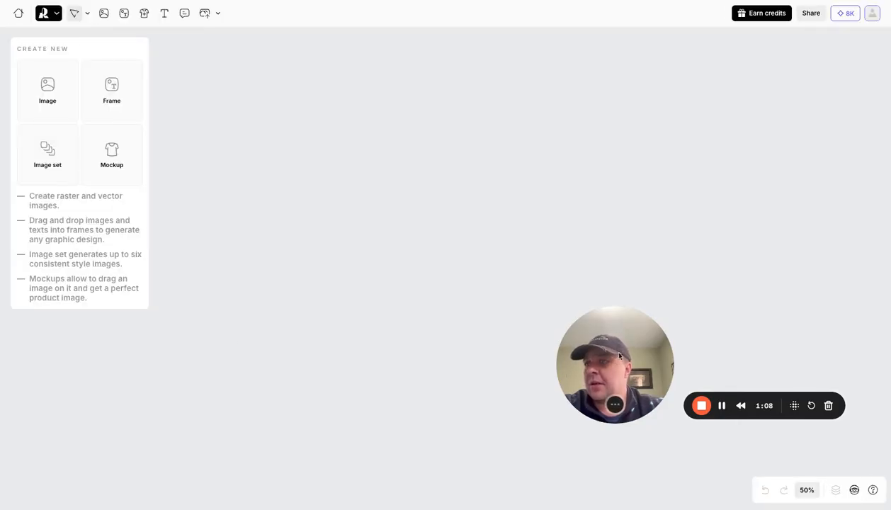
left_click_drag(619, 355, 637, 396)
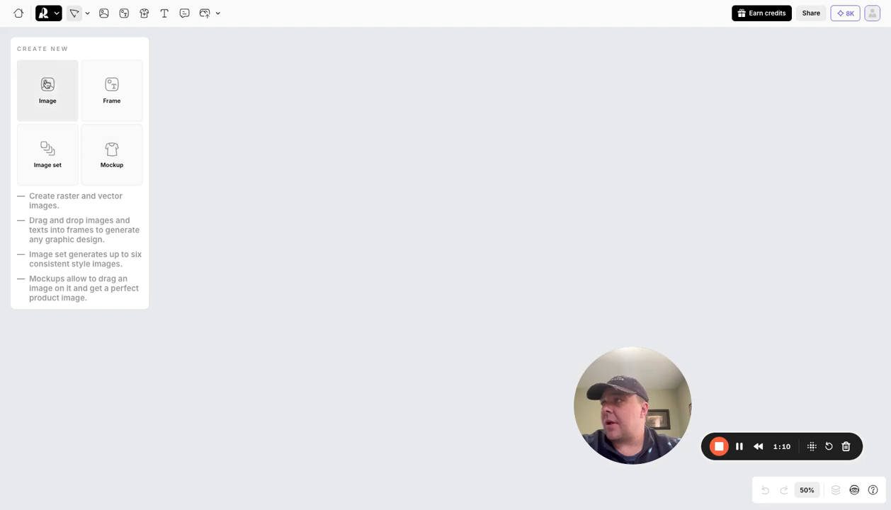
left_click(47, 86)
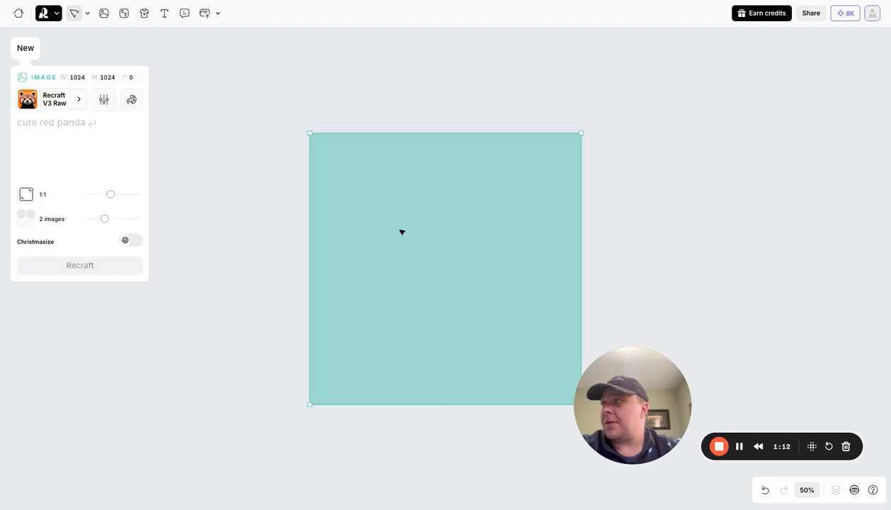
Apply the Recraft V3 vector art style Emotional flat to the new image
left_click(74, 103)
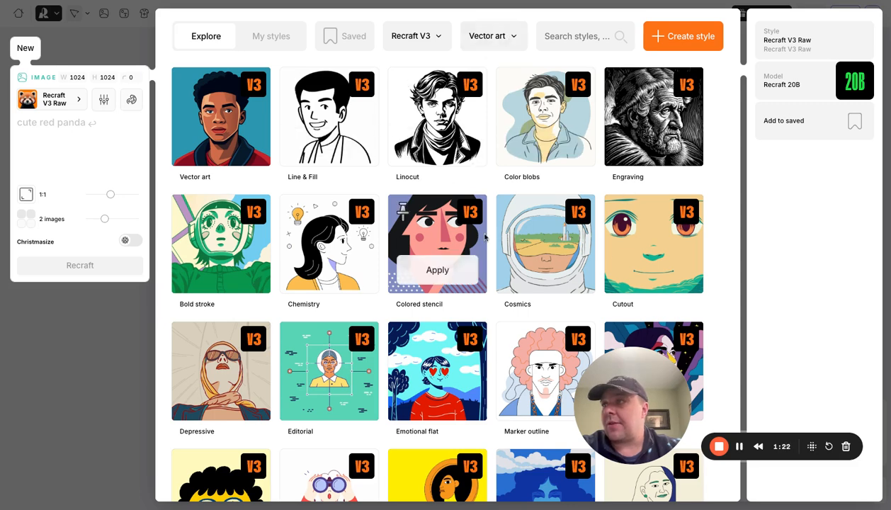
scroll(425, 354, "down", 3)
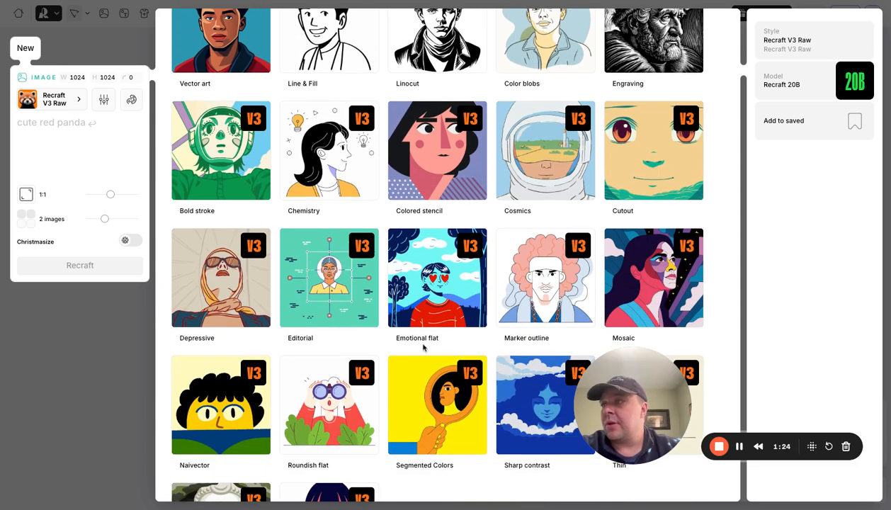
left_click(437, 309)
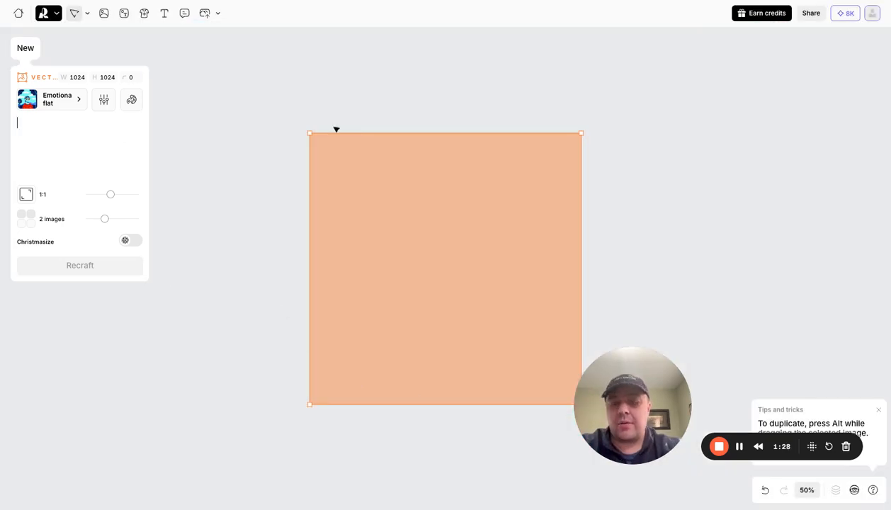
Generate images from the prompt "A woman and a daughter holding hands walking together" and set the image count to 4
type("A woman an")
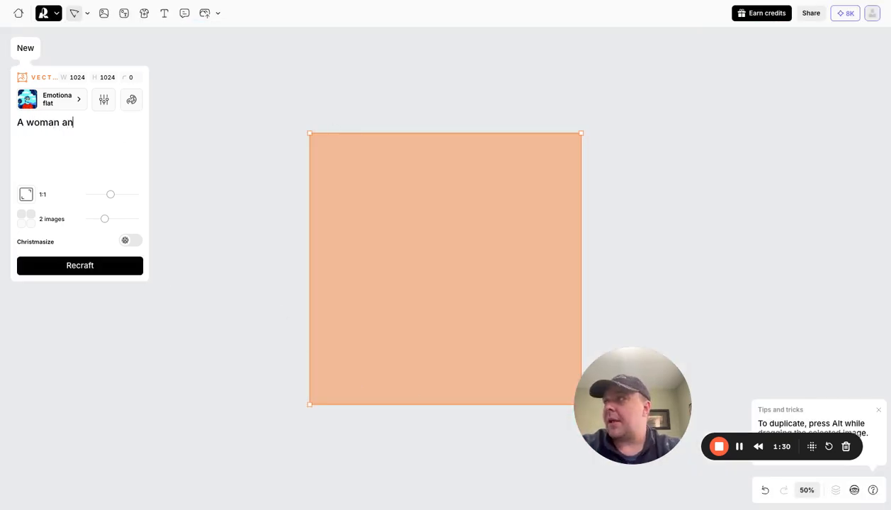
type("d a daughter h")
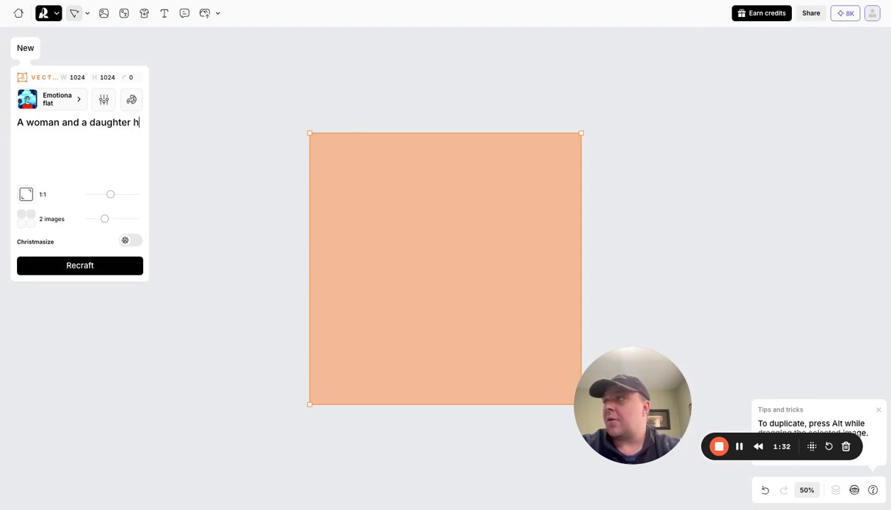
type("olding hands walk")
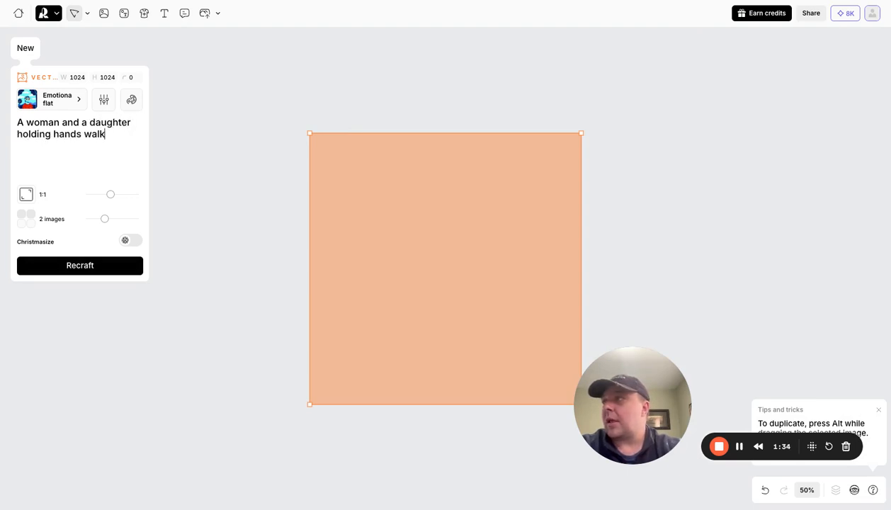
type("ing together")
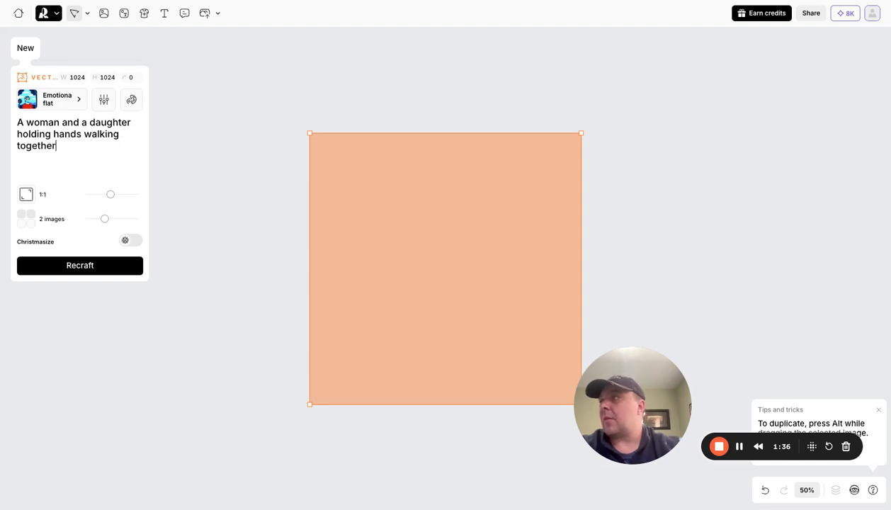
scroll(255, 246, "up", 1)
left_click(76, 265)
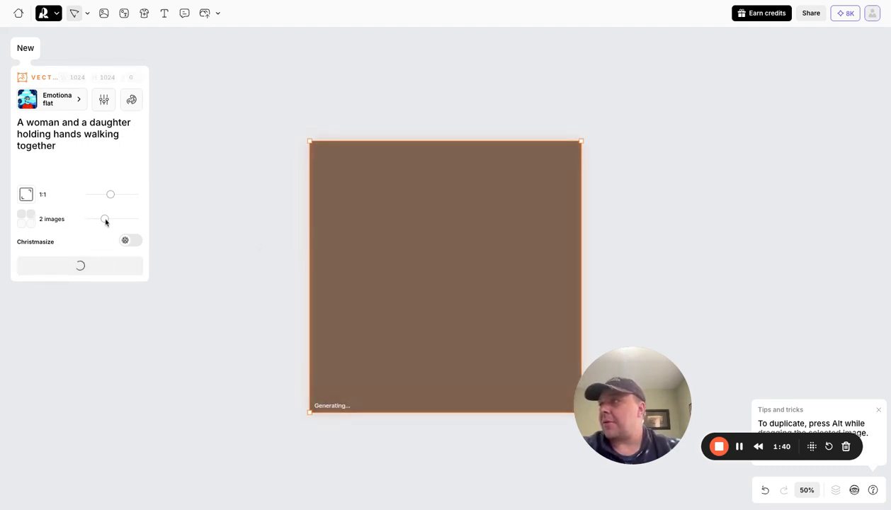
left_click_drag(105, 222, 134, 219)
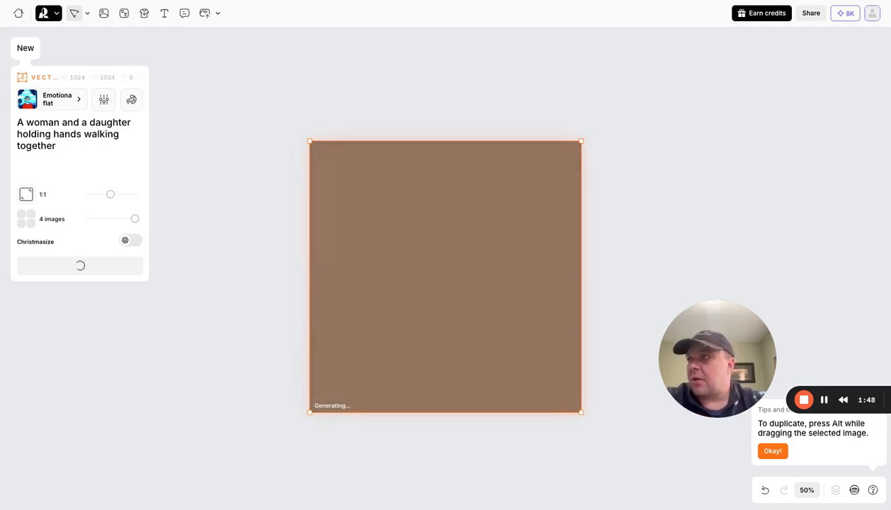
left_click_drag(735, 360, 722, 291)
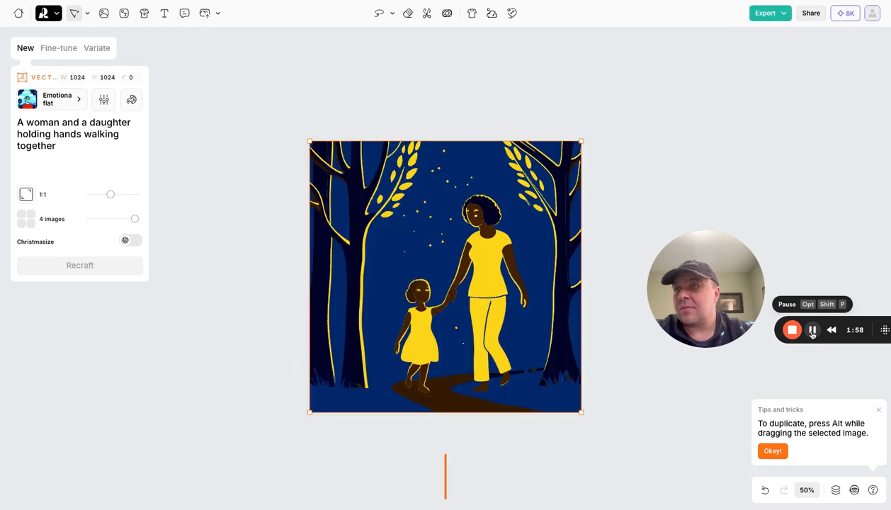
Compare the blue and red vector illustrations of the woman and daughter, leaving the red one displayed
left_click(469, 487)
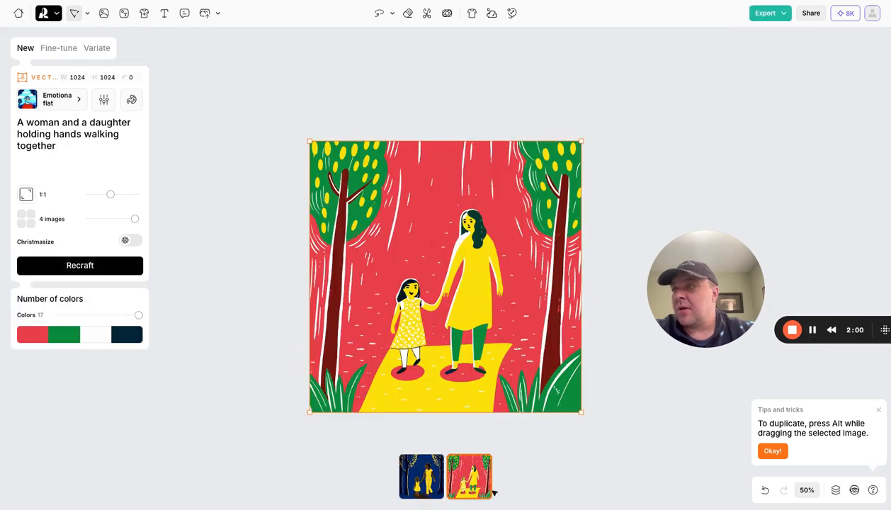
left_click(412, 481)
left_click(452, 489)
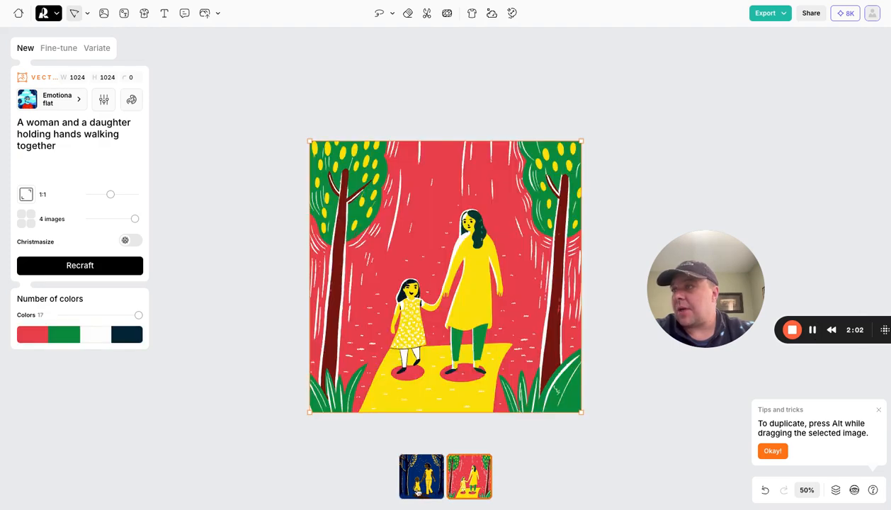
left_click(412, 482)
left_click(466, 485)
scroll(507, 329, "up", 1)
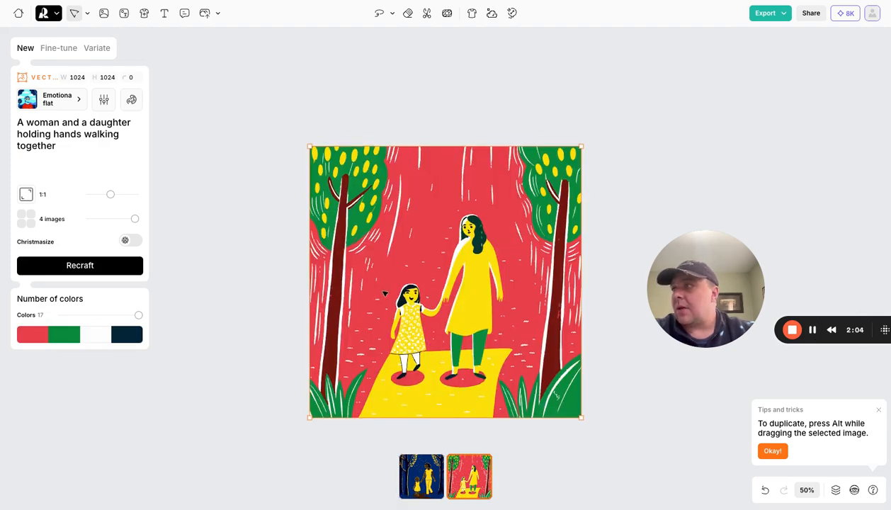
scroll(234, 321, "down", 3)
Switch the style to Photorealism from the Photorealism category and regenerate the image with the same prompt
left_click(43, 99)
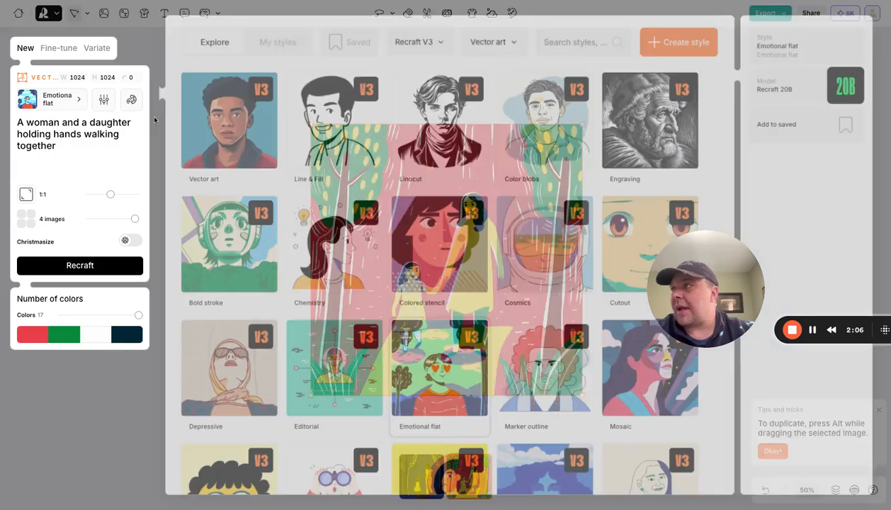
left_click(484, 37)
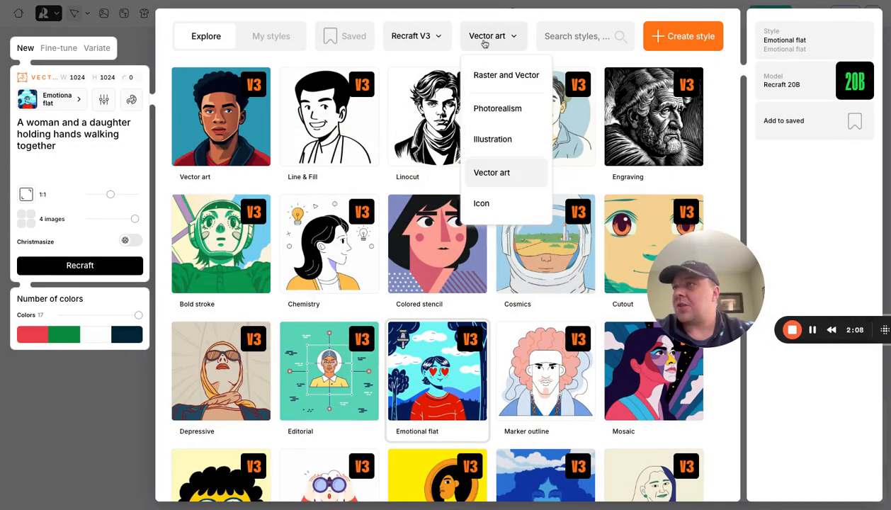
left_click(507, 111)
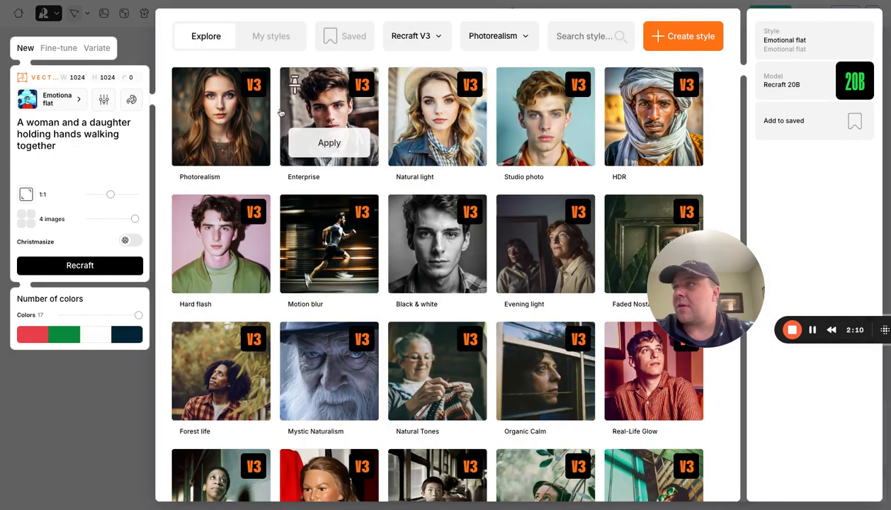
left_click(221, 143)
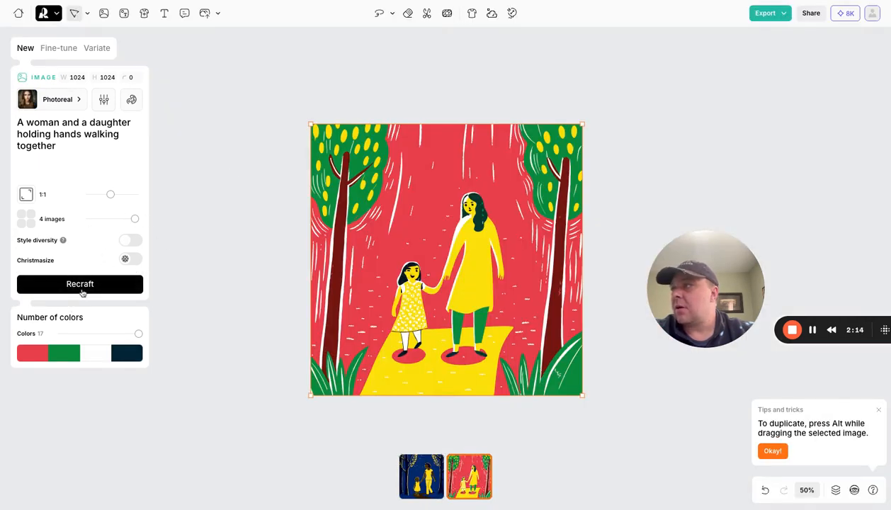
left_click(97, 285)
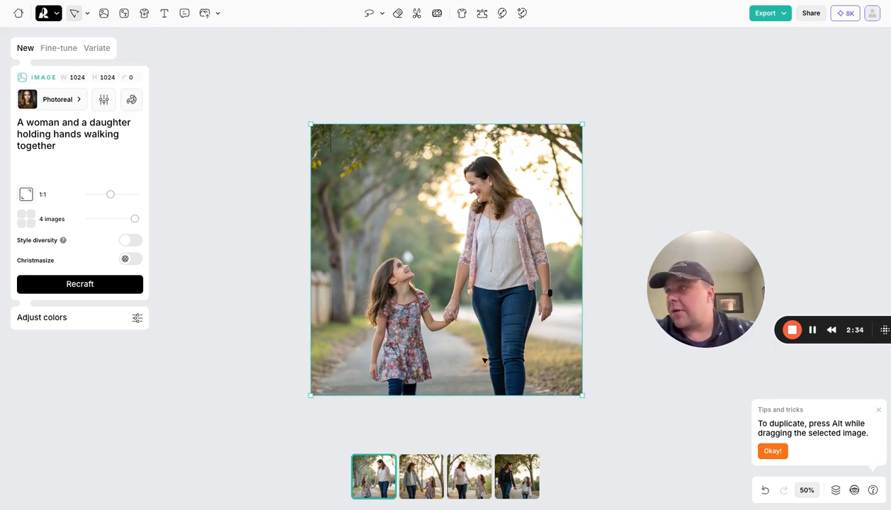
Choose the photorealistic variant with the woman in a denim jacket and shift it slightly up and left on the canvas
left_click(418, 465)
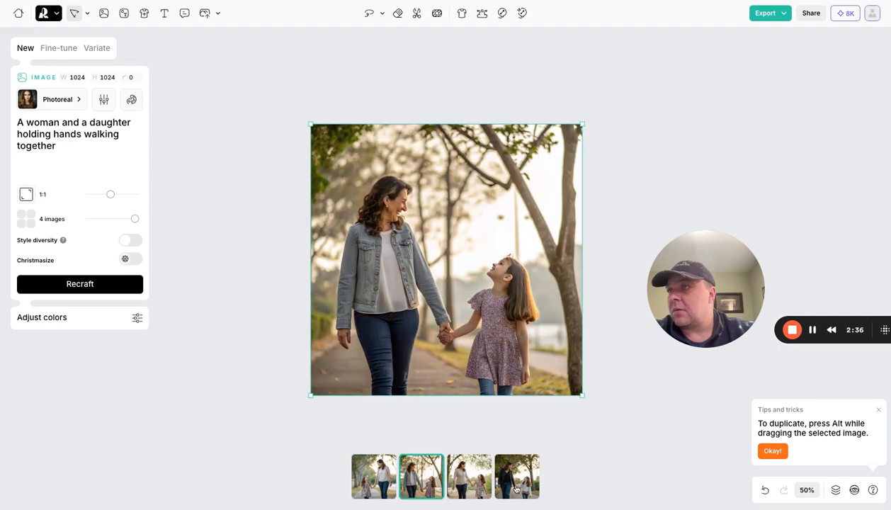
left_click(467, 478)
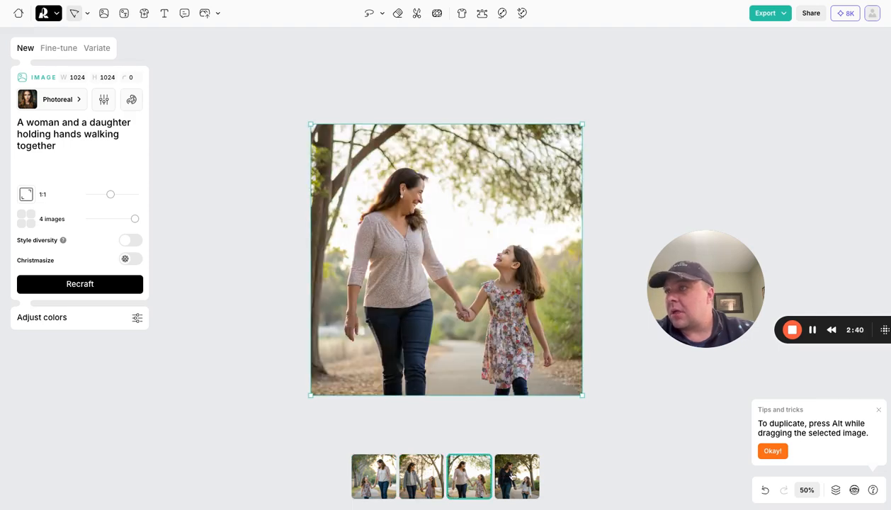
left_click(521, 484)
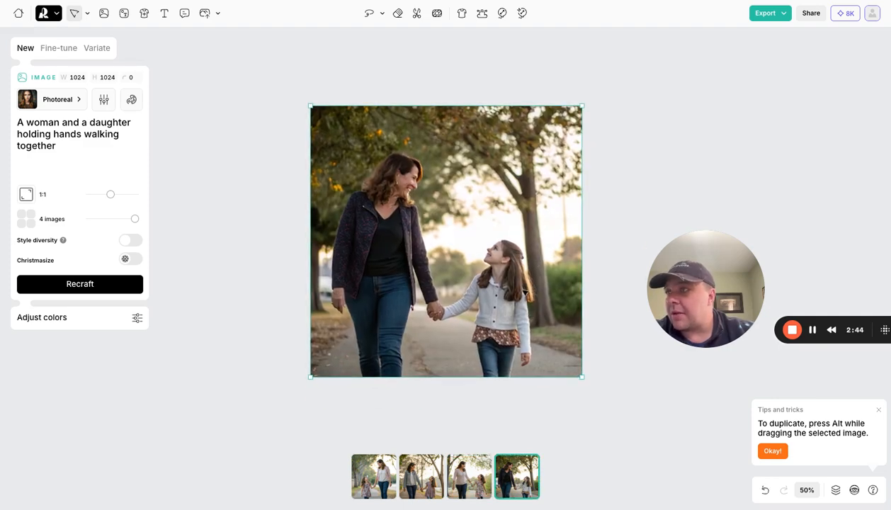
left_click(457, 473)
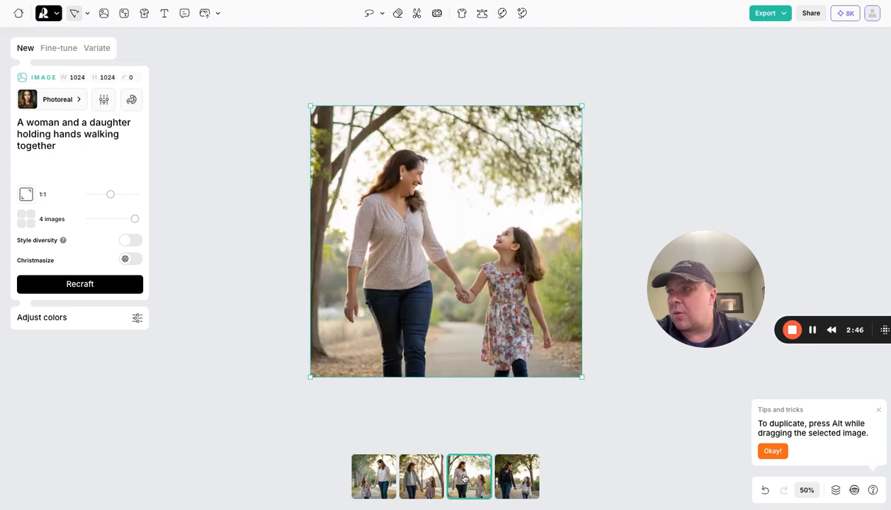
left_click(410, 478)
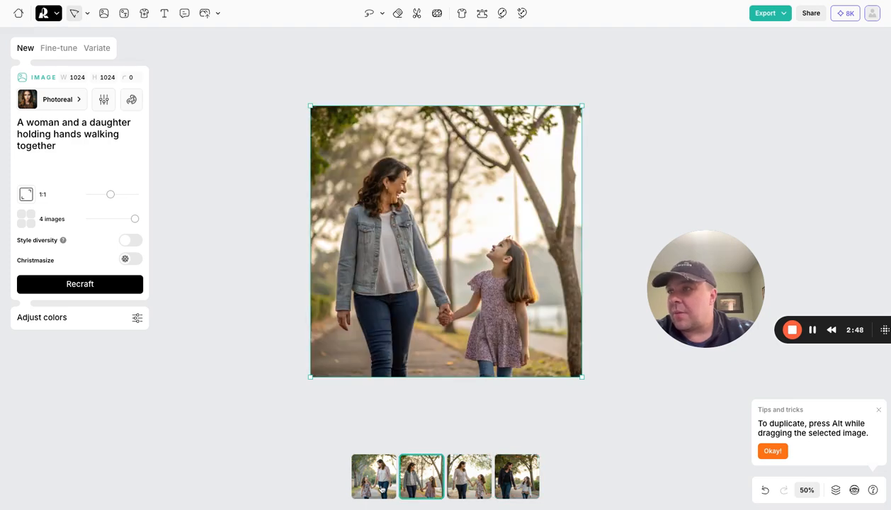
left_click(393, 479)
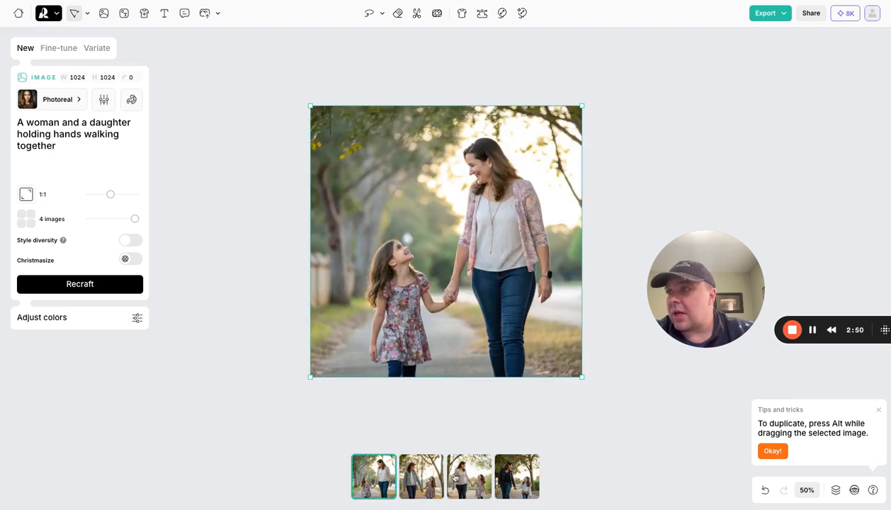
left_click(431, 480)
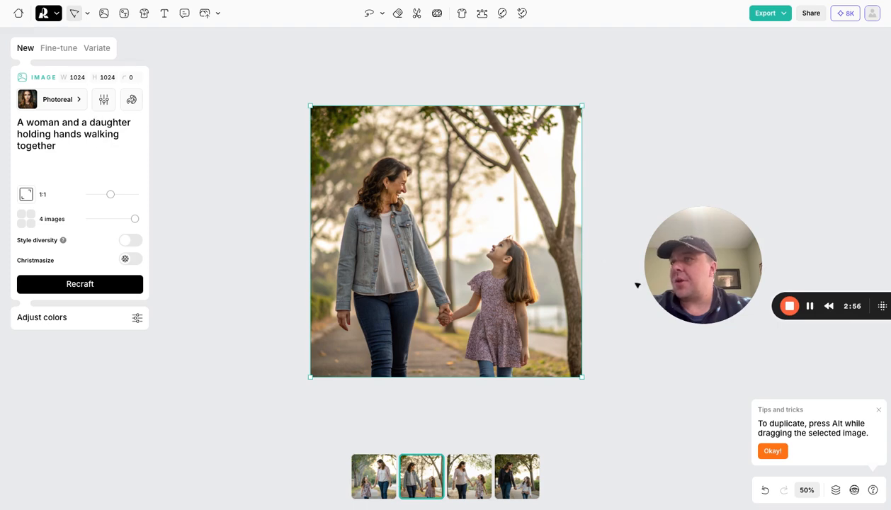
left_click_drag(495, 201, 466, 185)
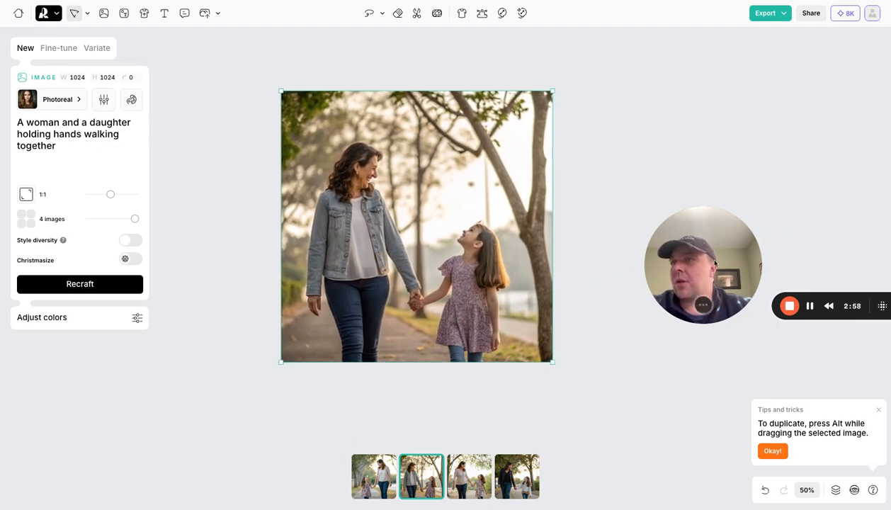
left_click_drag(692, 284, 766, 302)
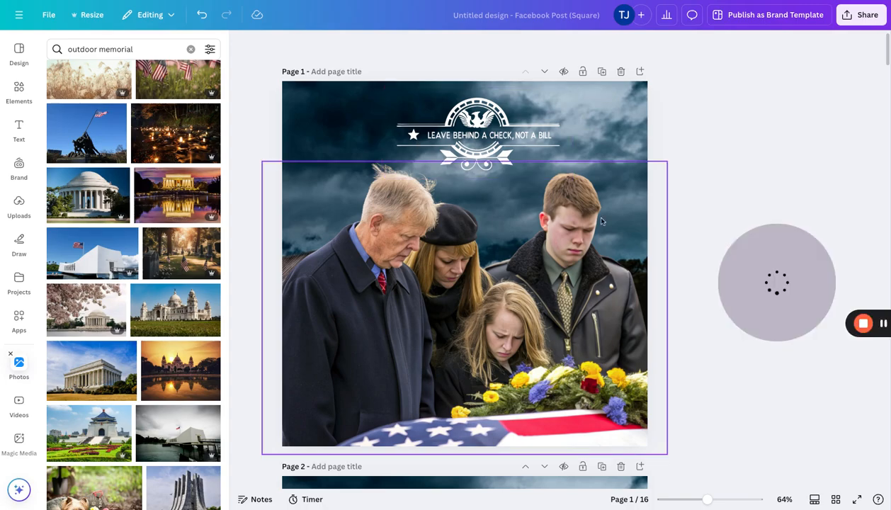
Review the memorial Facebook post designs from page 1 through page 9 and select the "Leave Behind a Check, Not a Bill" emblem on page 9
scroll(582, 306, "down", 5)
scroll(582, 306, "down", 15)
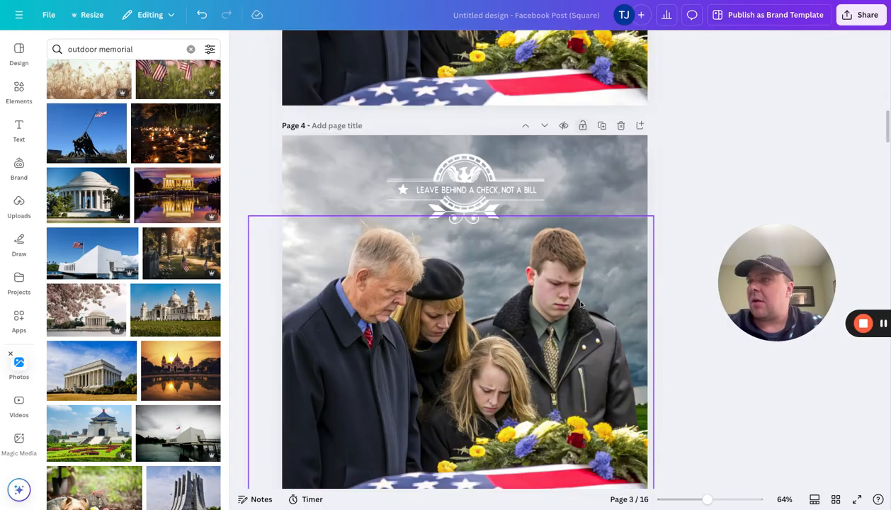
scroll(581, 305, "down", 15)
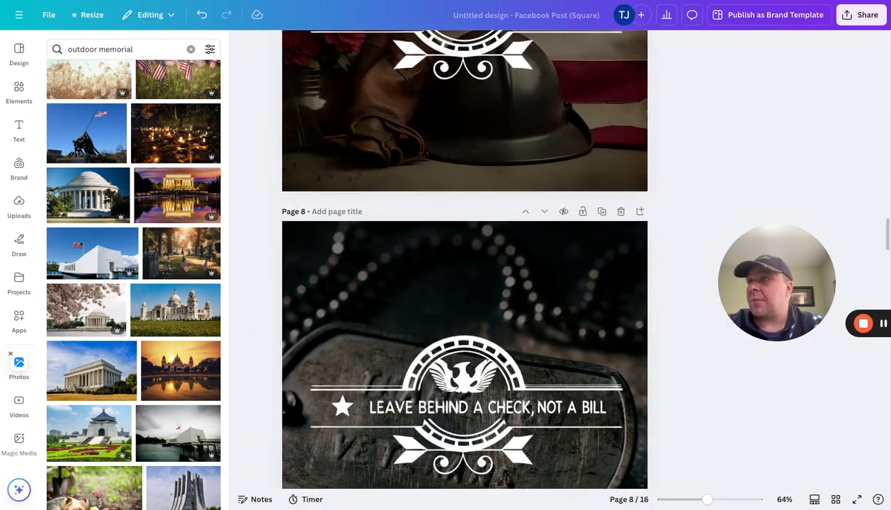
scroll(601, 189, "down", 7)
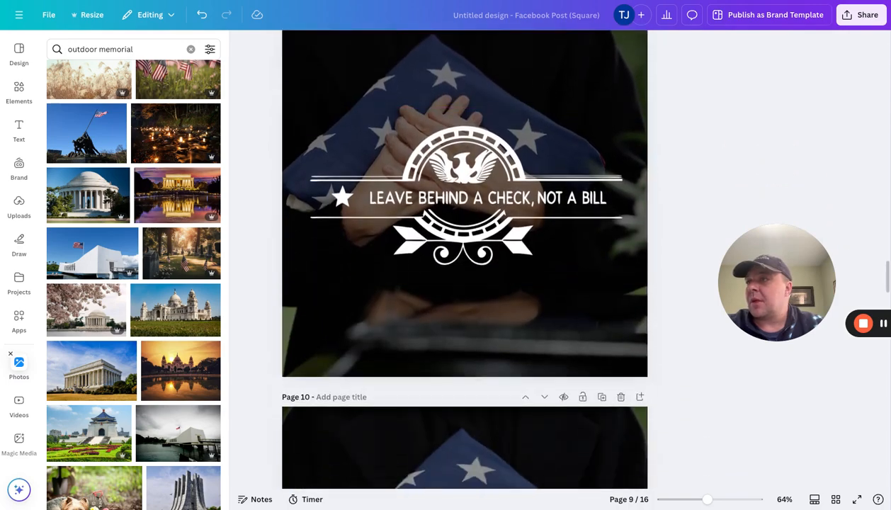
scroll(595, 187, "down", 2)
scroll(595, 187, "up", 3)
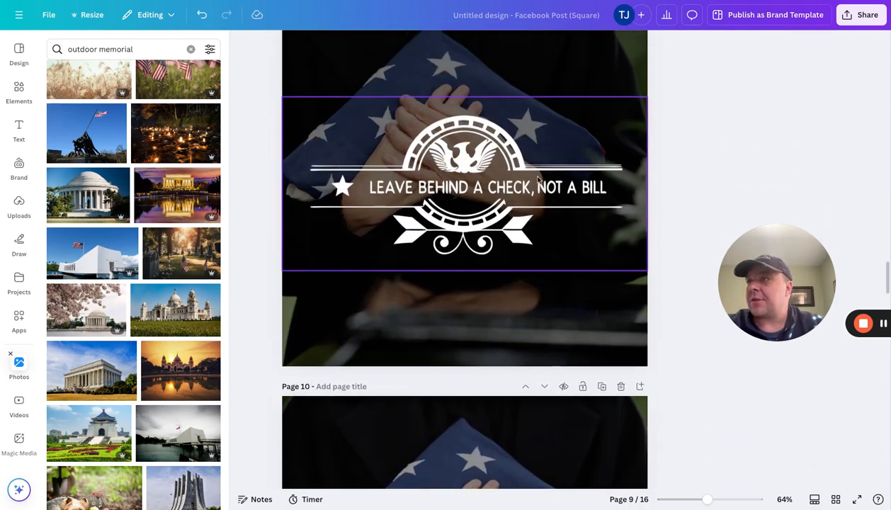
left_click(461, 141)
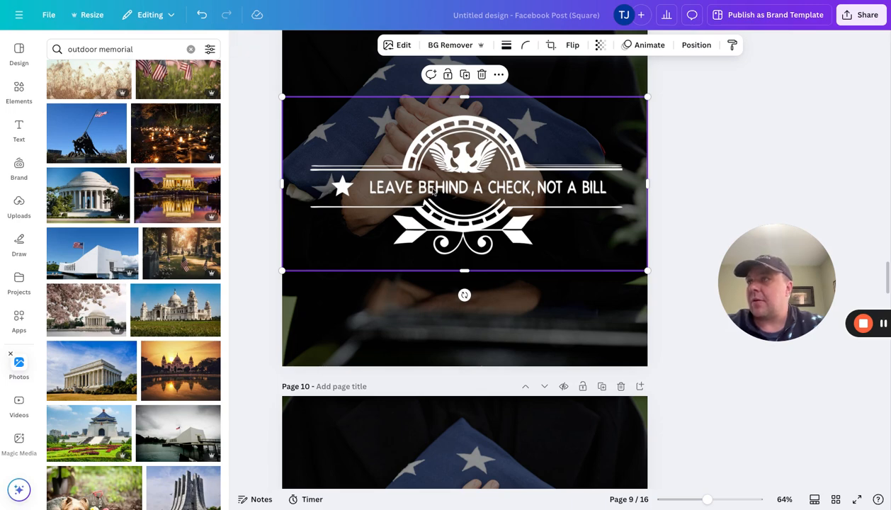
Review the Facebook post designs from page 9 to page 15, including the gravestone and "The VA Will Not Pay Your Final Expenses" designs
scroll(744, 175, "up", 2)
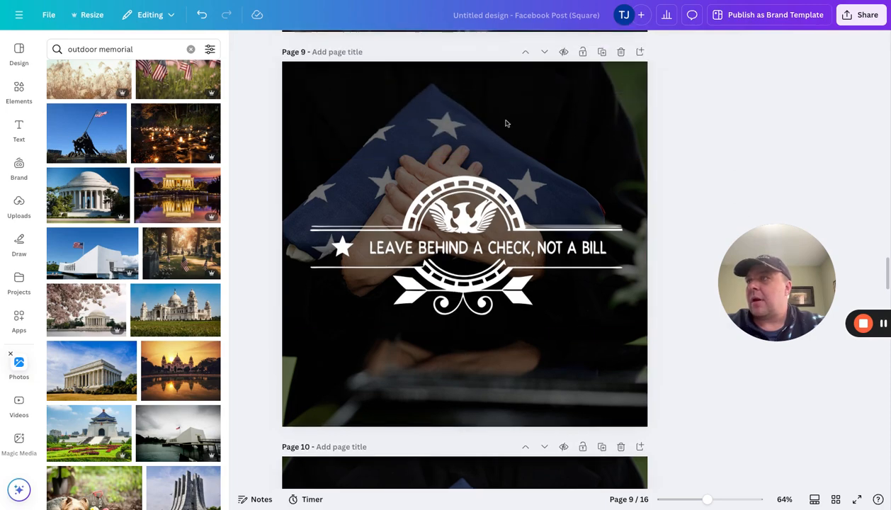
left_click(519, 74)
scroll(571, 353, "down", 10)
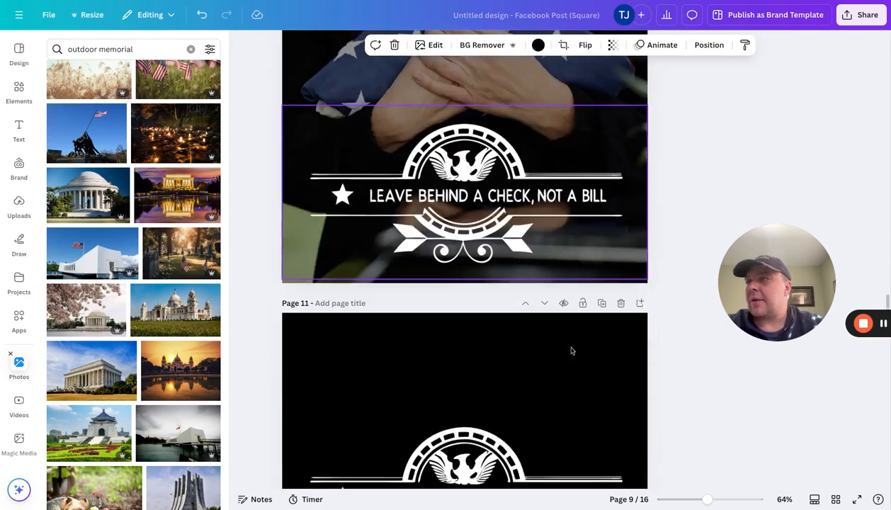
scroll(571, 350, "down", 9)
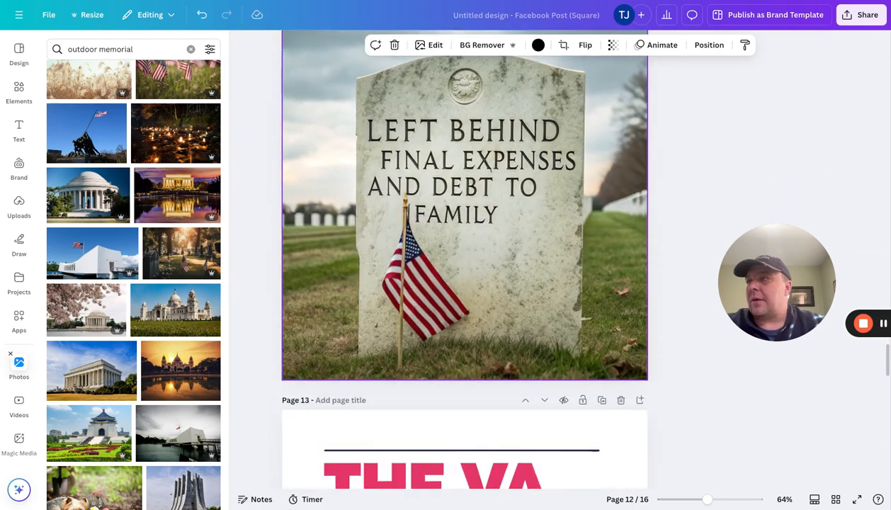
scroll(524, 313, "up", 1)
scroll(541, 312, "down", 2)
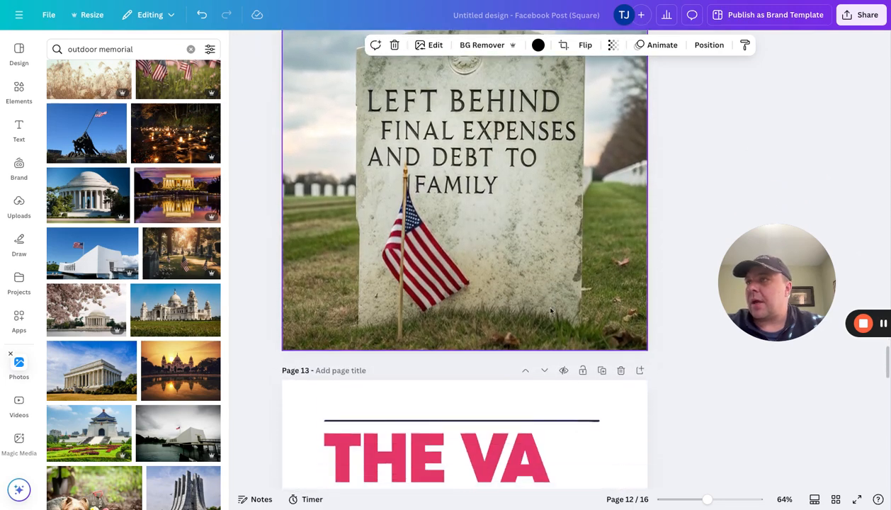
scroll(551, 311, "up", 2)
scroll(551, 311, "down", 2)
scroll(551, 311, "up", 1)
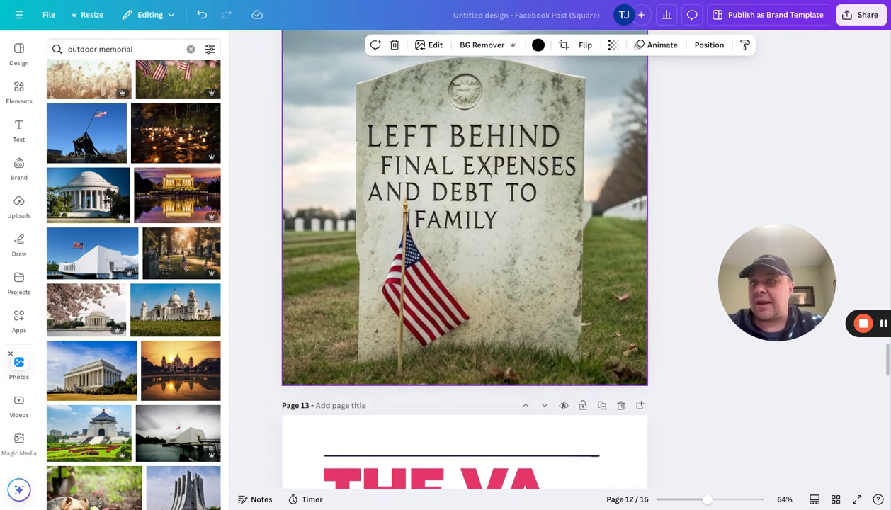
scroll(551, 311, "up", 1)
scroll(551, 315, "down", 8)
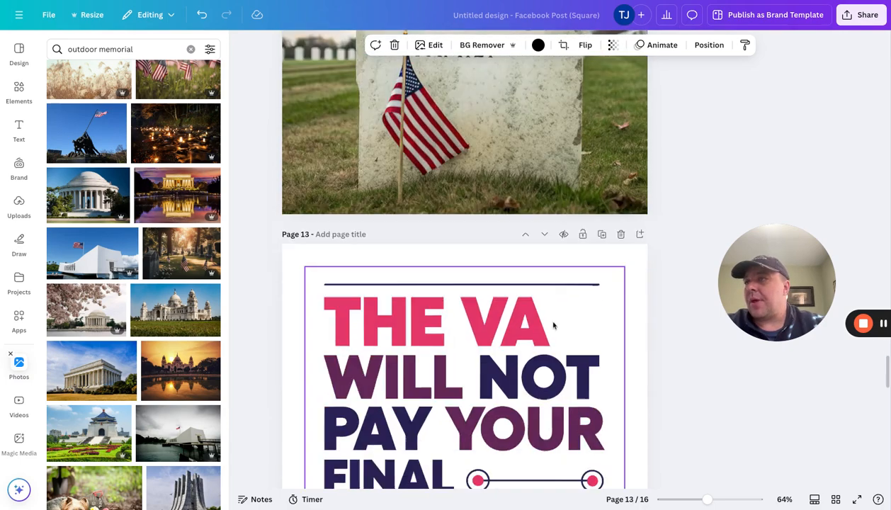
scroll(554, 326, "down", 13)
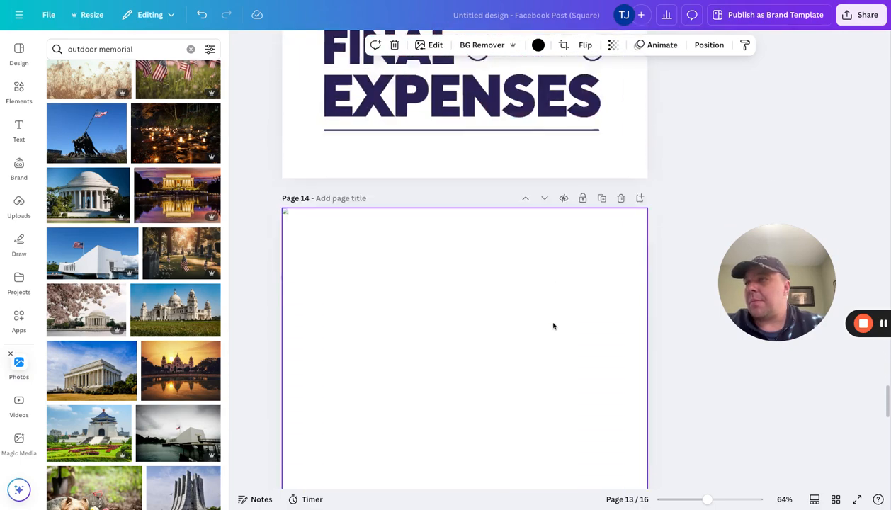
scroll(554, 325, "down", 5)
Shift the "The VA Will Not Pay Your Final Expenses" graphic slightly right and up on page 13, then deselect it
scroll(554, 325, "up", 17)
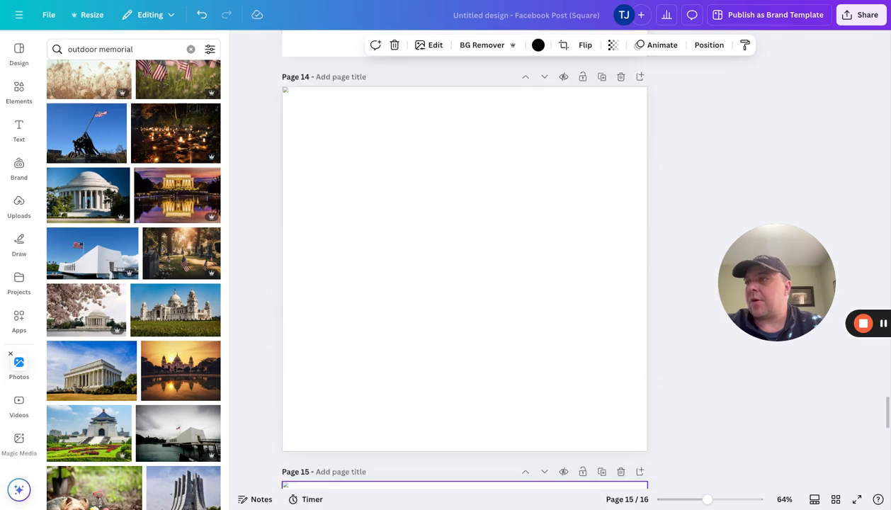
scroll(465, 259, "up", 1)
mouse_move(445, 243)
left_mouse_down()
mouse_move(465, 236)
mouse_move(450, 239)
left_mouse_up()
left_click(666, 167)
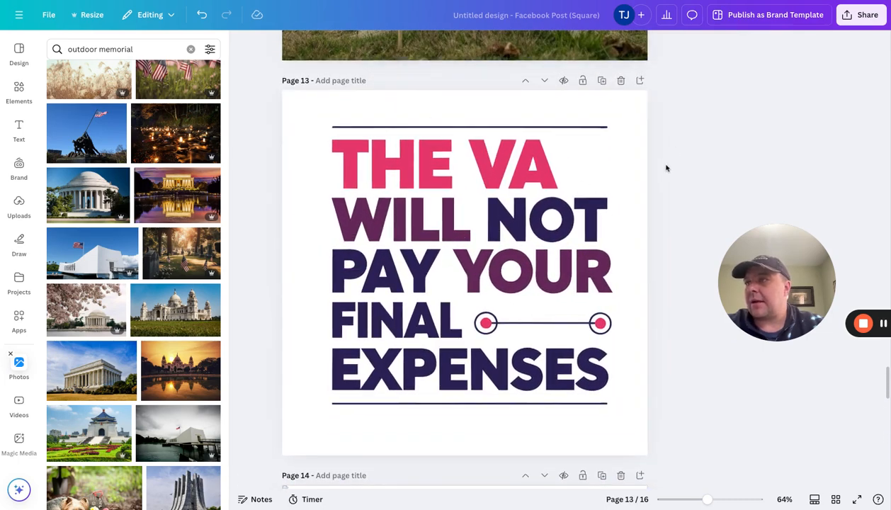
Switch to Recraft and delete the photo of the woman and daughter from the canvas
scroll(590, 177, "up", 15)
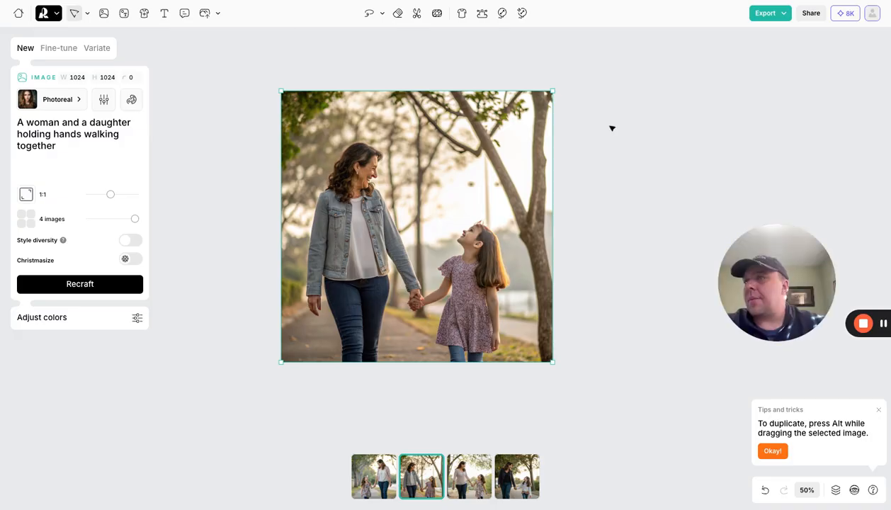
mouse_move(614, 70)
left_mouse_down()
mouse_move(248, 360)
mouse_move(253, 366)
mouse_move(407, 291)
mouse_move(157, 369)
mouse_move(214, 369)
left_mouse_up()
key("Delete")
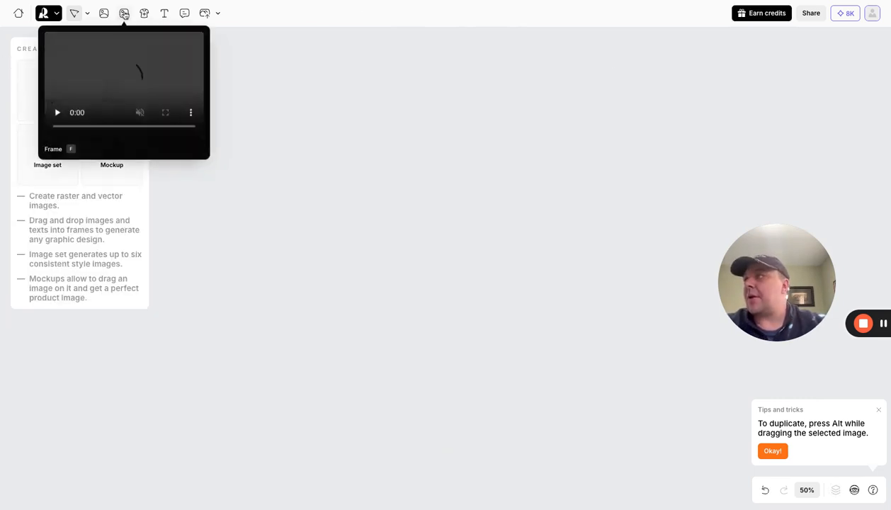
Draw a frame on the empty canvas and enlarge it to about 1346 by 1322
left_click(124, 14)
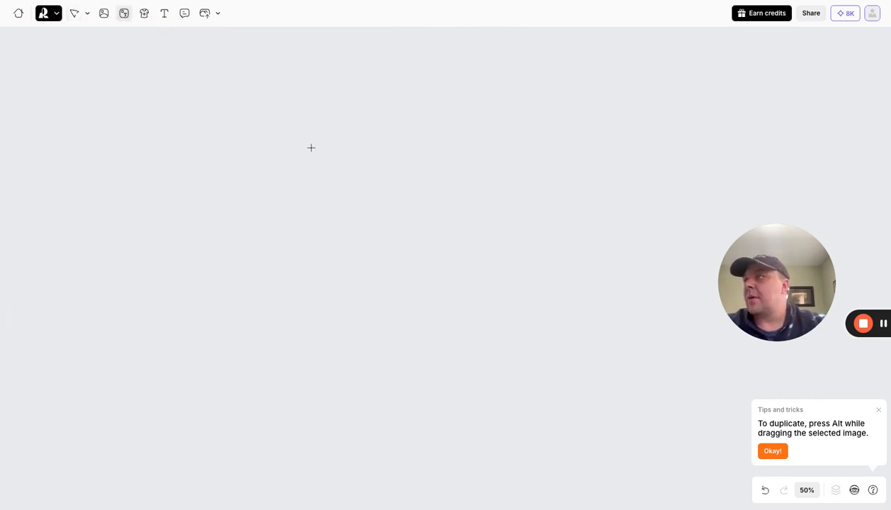
left_click(260, 128)
left_click_drag(259, 128, 495, 359)
left_click_drag(414, 289, 413, 265)
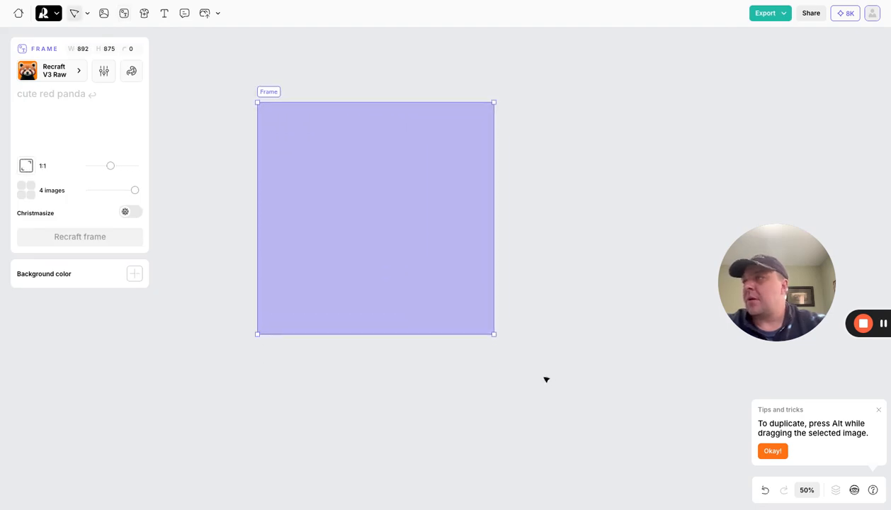
left_click_drag(493, 335, 615, 453)
scroll(455, 319, "down", 1)
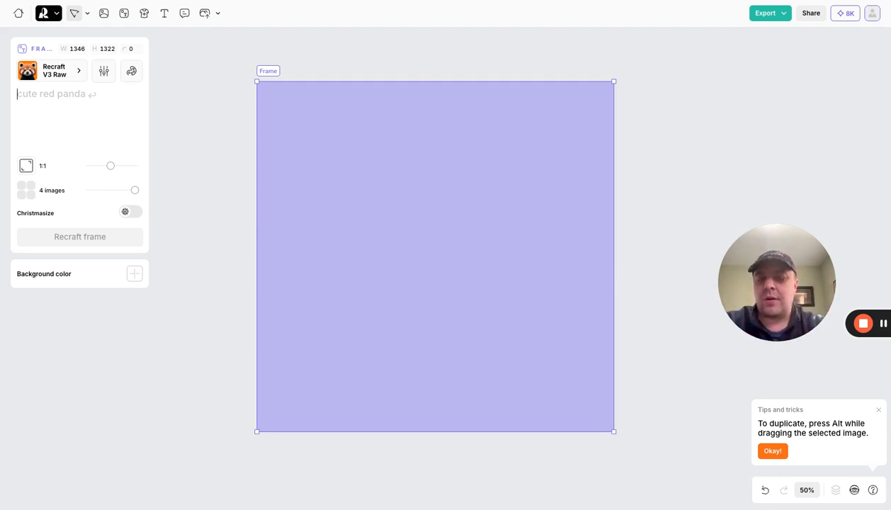
Start the frame's prompt with "A Facebook AD for Final Expense Life Insurance for Veterans. Show"
type("A Facebook A")
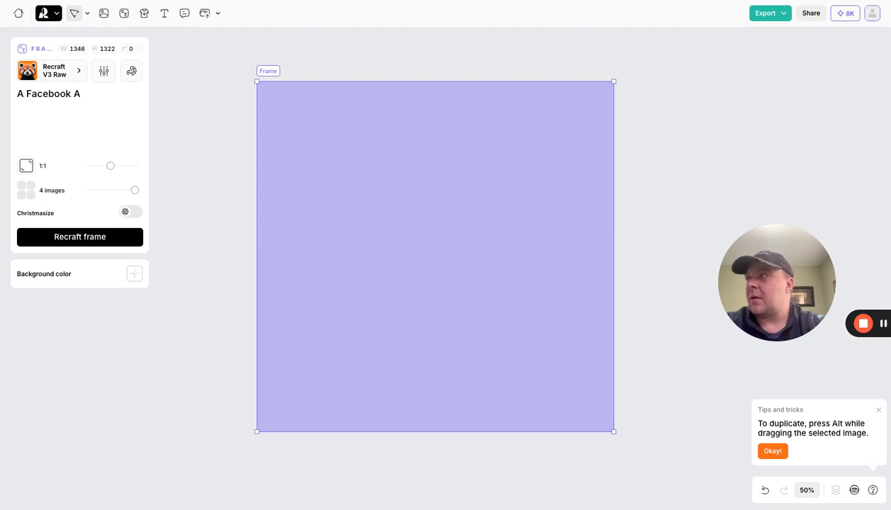
type("dD for Final Expe")
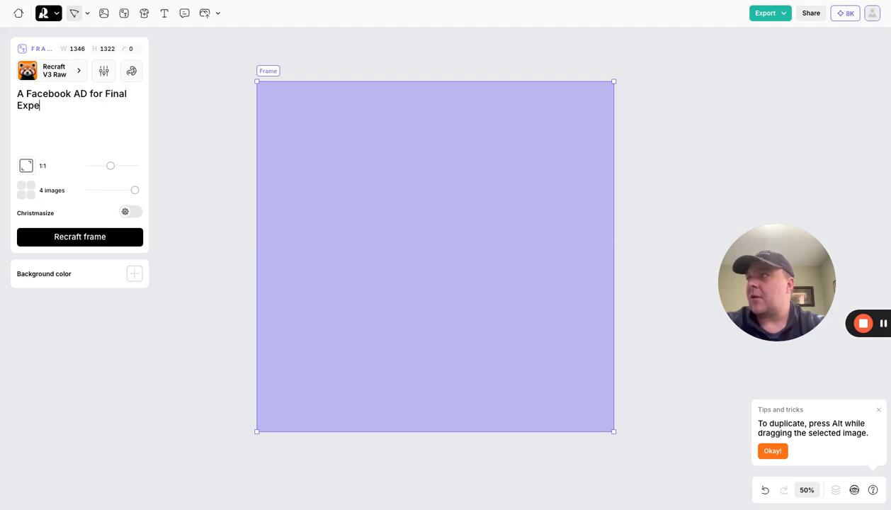
type("nse Life Insuranc")
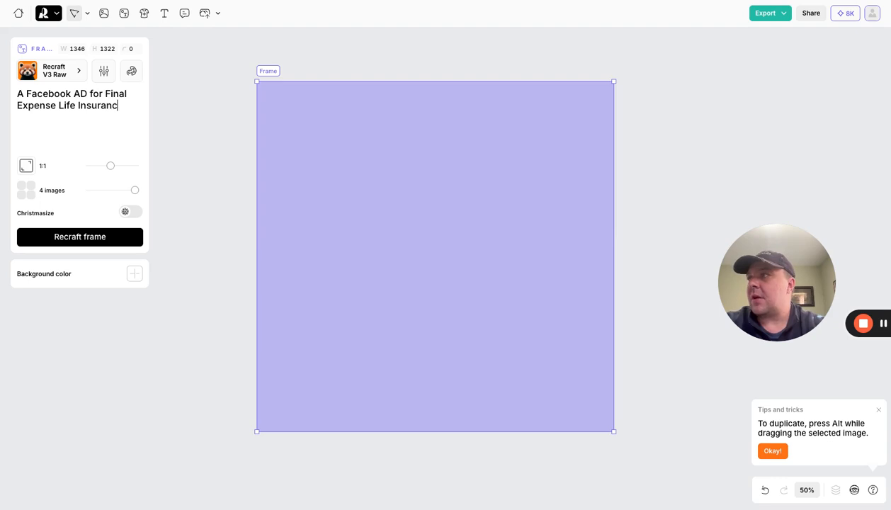
type("e for")
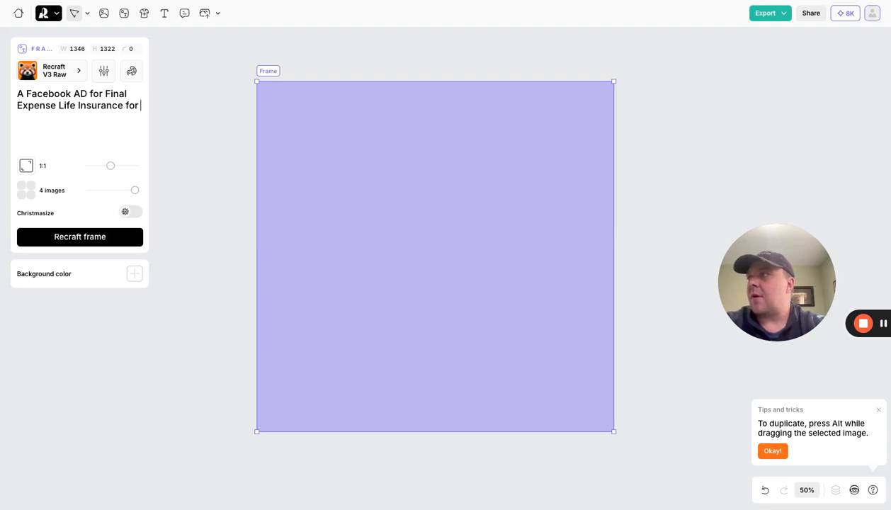
type(" Veterans. Show")
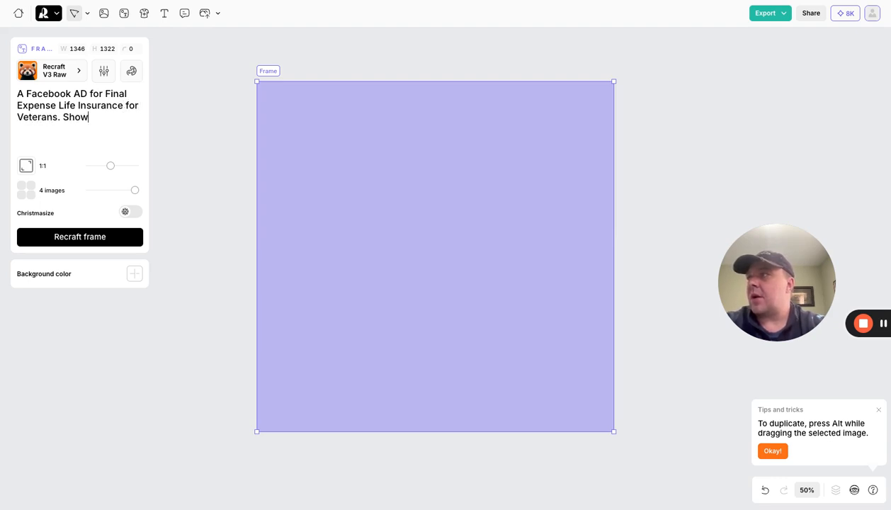
Continue the prompt with "an image of a family who lost their father that was a veteran and they are at the memorial. Put"
type(" an image of ")
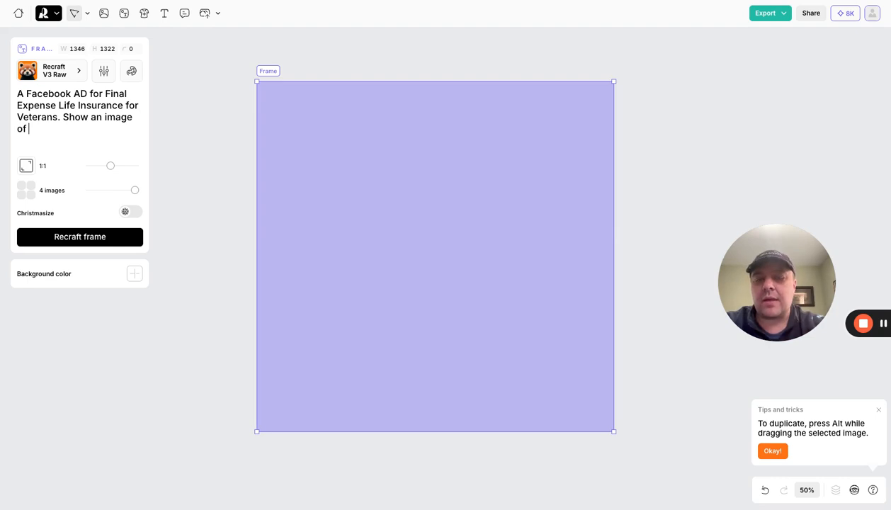
type("a family who lost their")
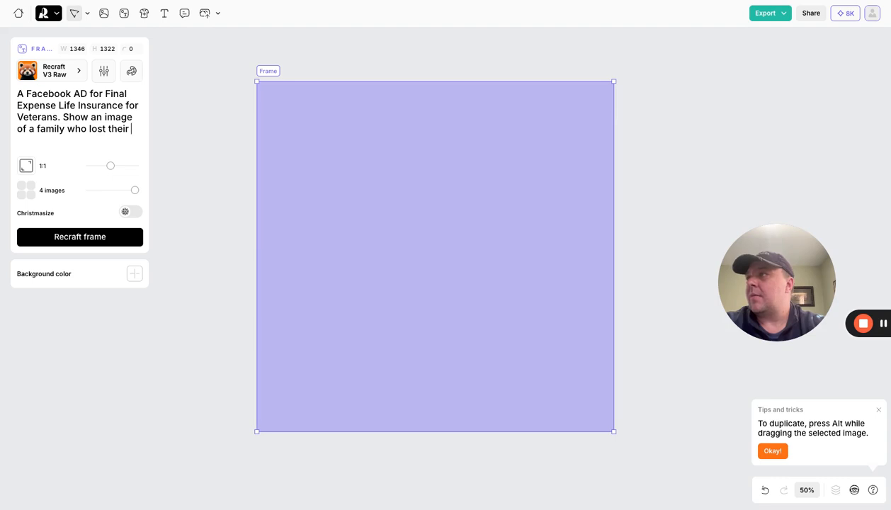
type(" father th")
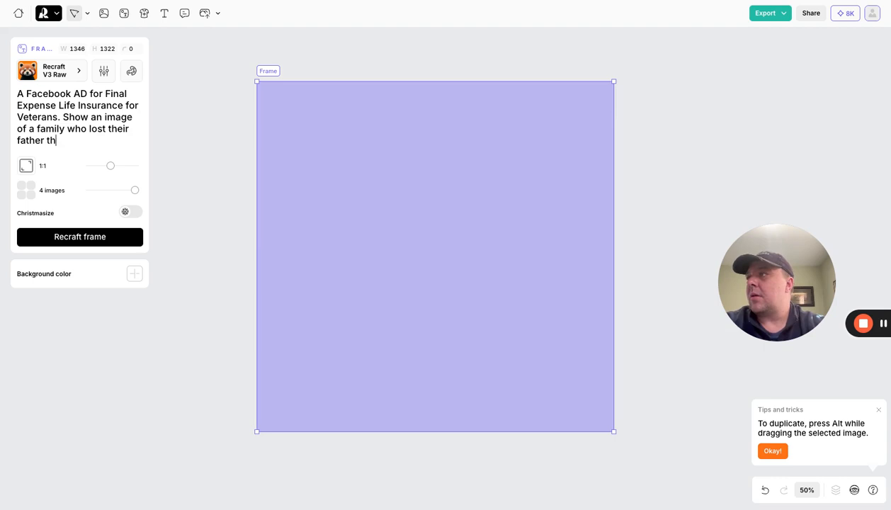
type("at was a vetera")
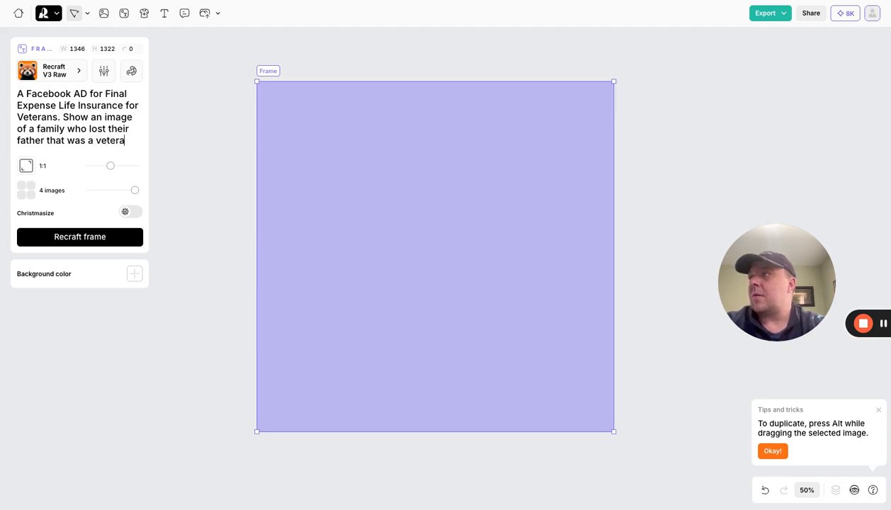
type("n")
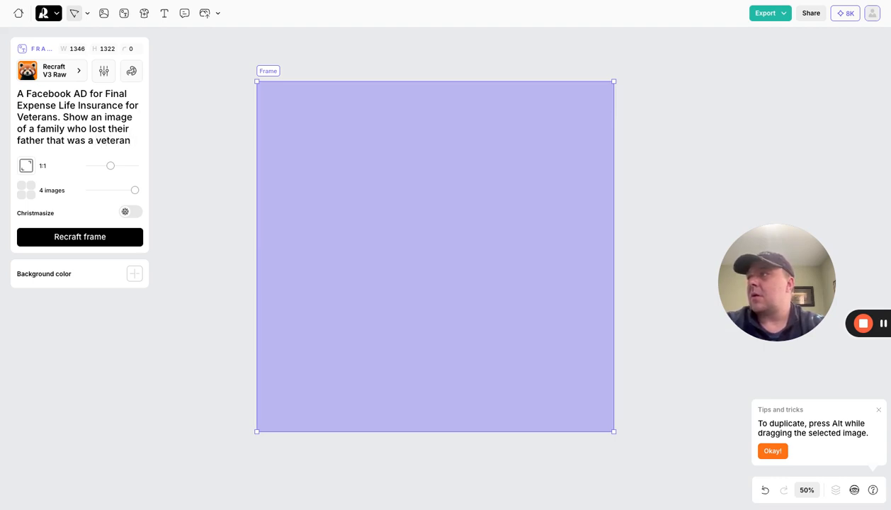
type(" and they are at t")
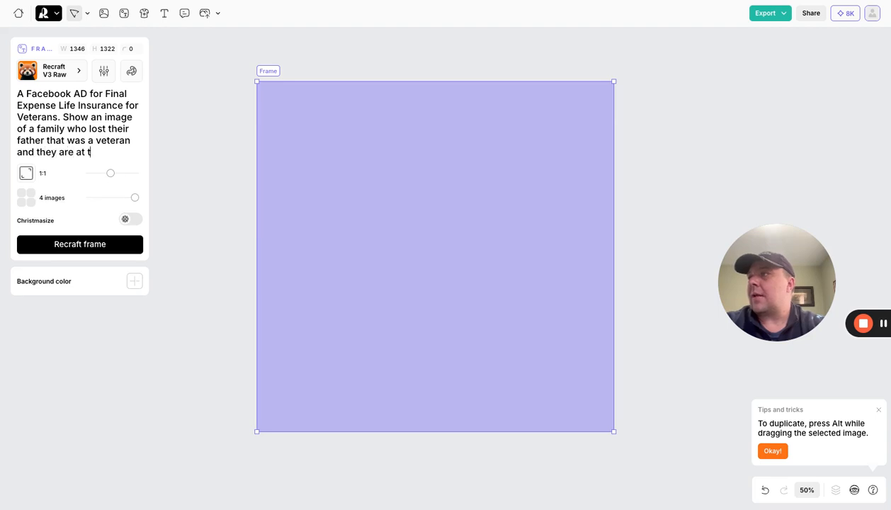
type("he me")
key("BackSpace")
key("BackSpace")
key("BackSpace")
type("mem")
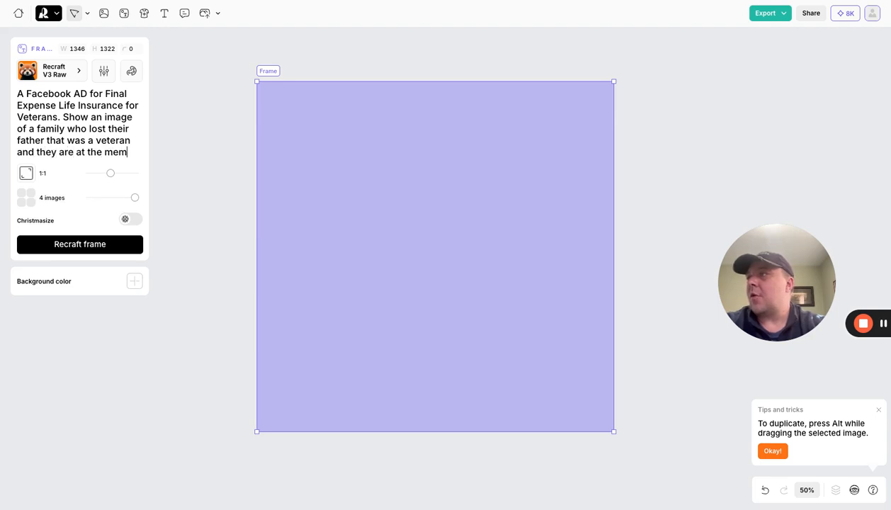
type("oria.")
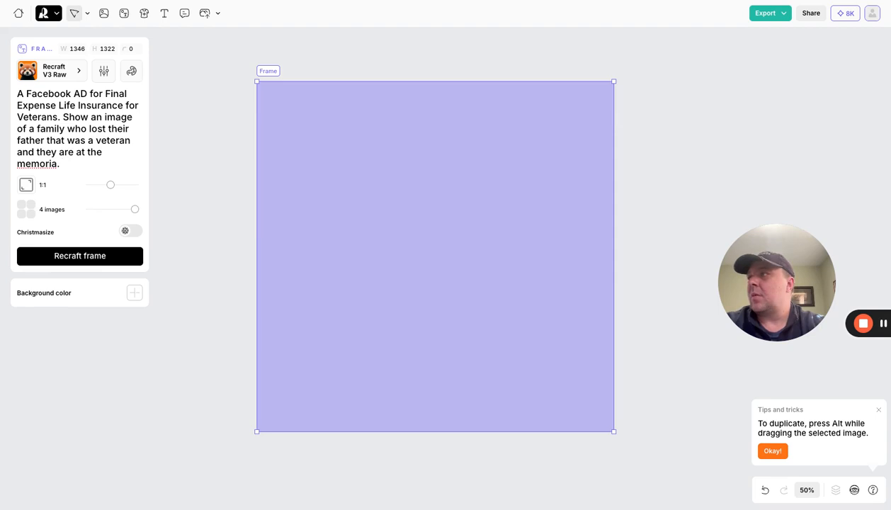
key("BackSpace")
type("l. Put ")
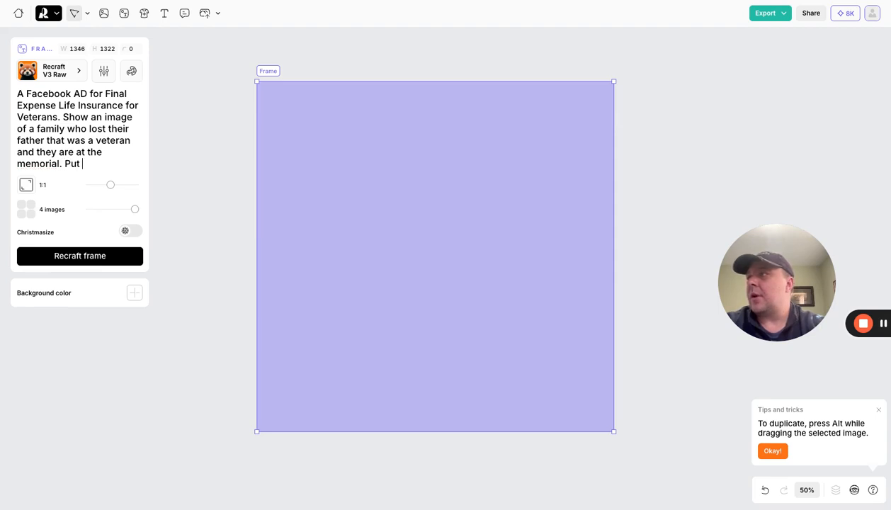
Finish the prompt with "big text over the image that says 'Leave behind a check, not a bill'", putting the slogan in double quotes
type("big text")
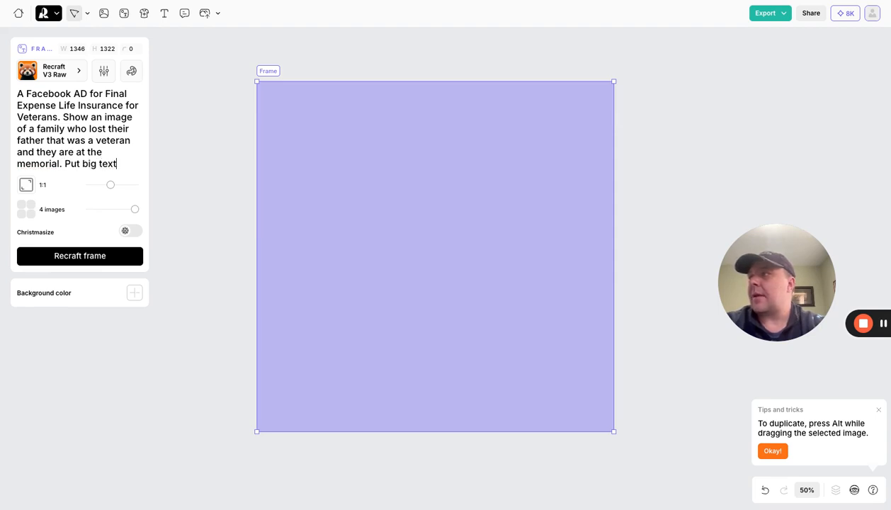
type(" over the image tha")
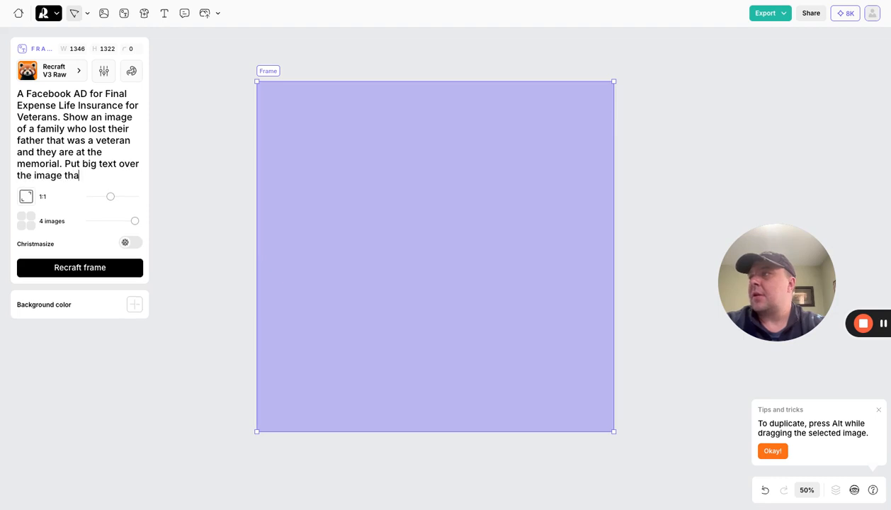
type("t says \"Lea")
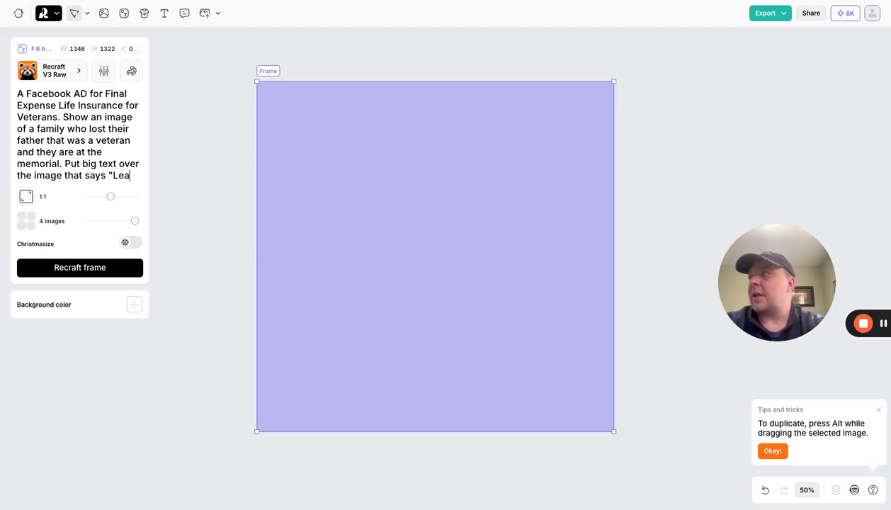
type("ve behind a check, not a bill\"")
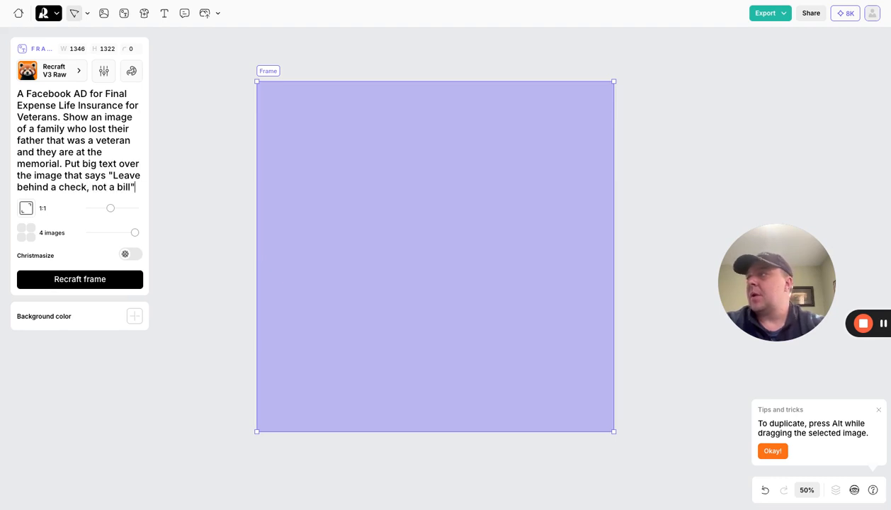
Generate the Facebook ad from the frame prompt and select the resulting image of the family kneeling at the graves
left_click(116, 283)
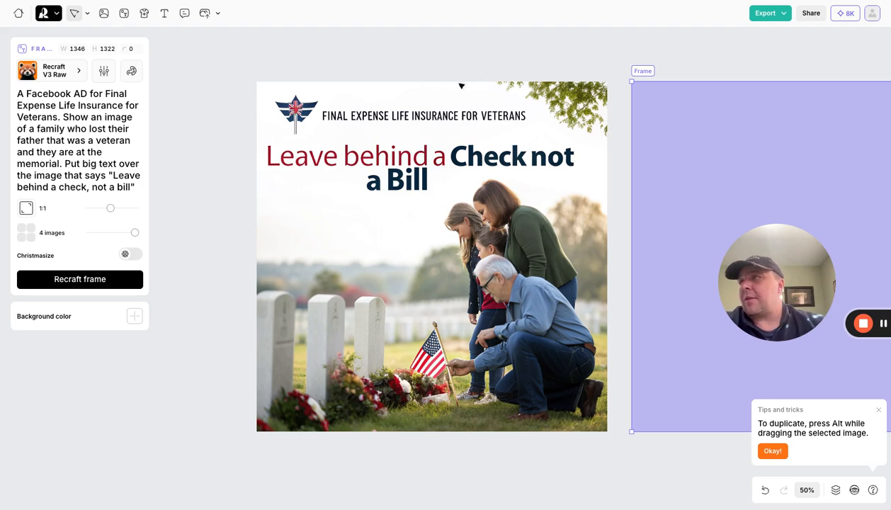
left_click(413, 115)
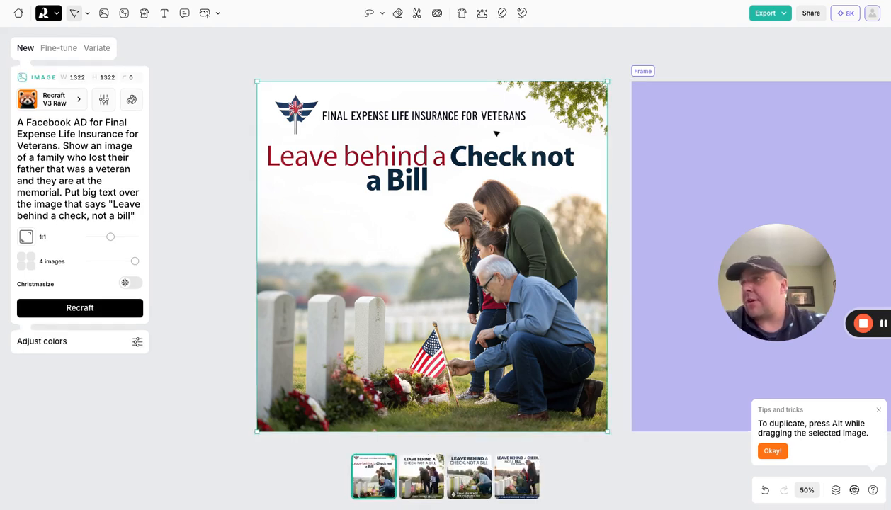
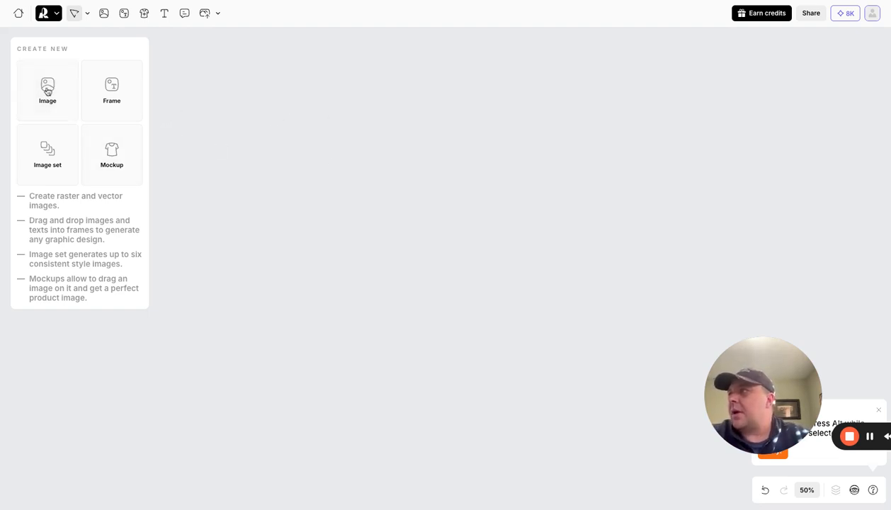
Create a new image on the canvas and clear the old Facebook ad text from its prompt
left_click(73, 74)
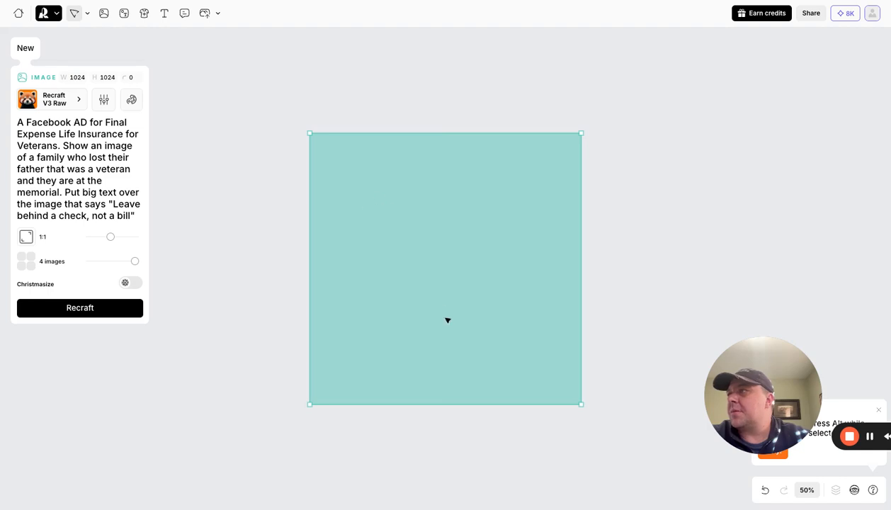
left_click_drag(135, 215, 22, 112)
key("BackSpace")
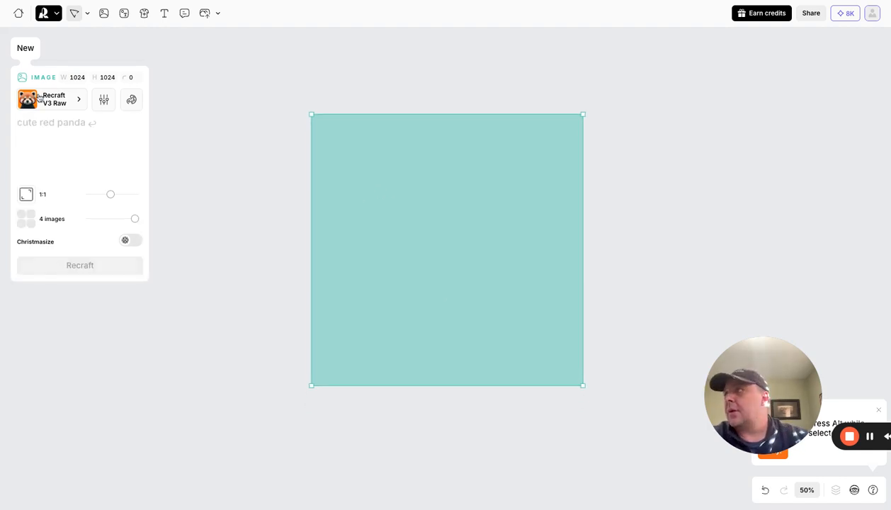
Open the style library from the new image and filter it to the Icon category
left_click(27, 99)
left_click(497, 39)
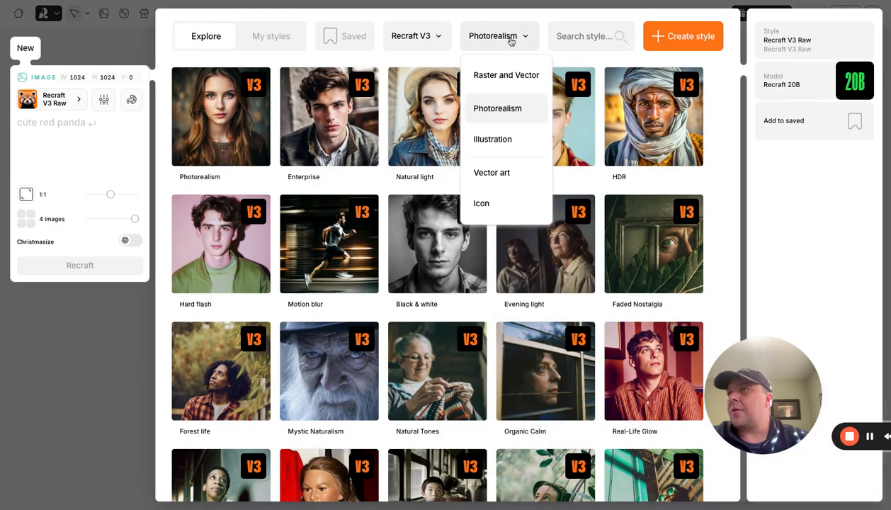
left_click(496, 205)
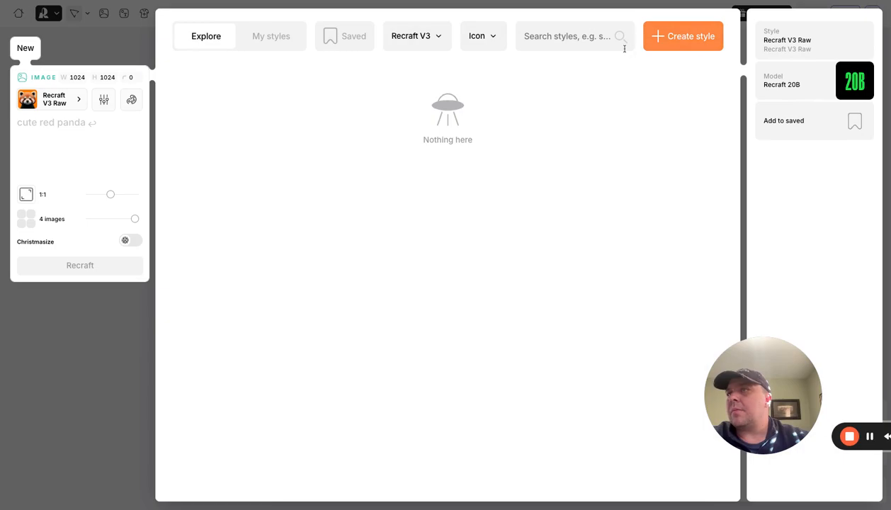
left_click(699, 47)
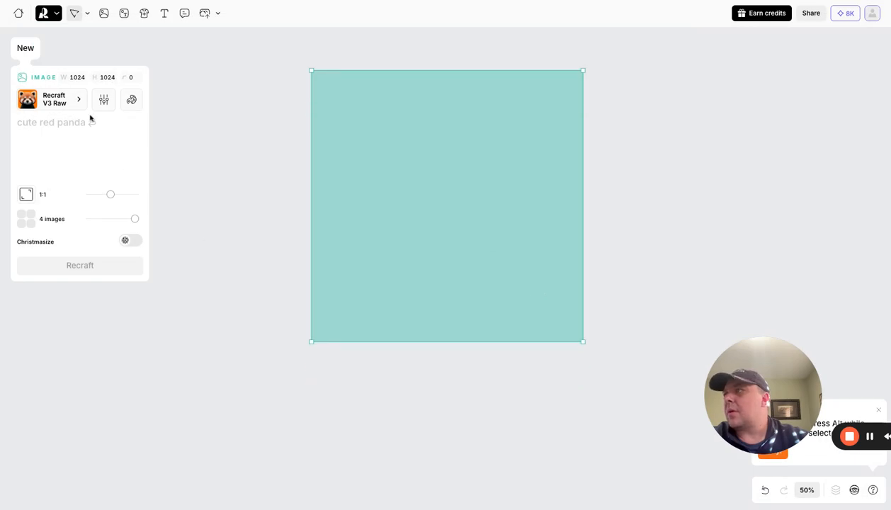
Show icon styles from all models in the style library and apply the Offset doodle style
left_click(71, 103)
left_click(429, 39)
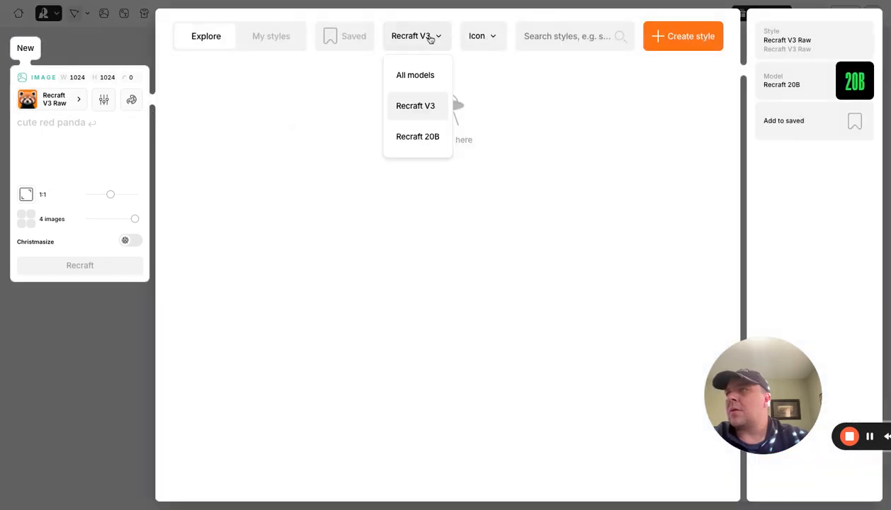
left_click(417, 74)
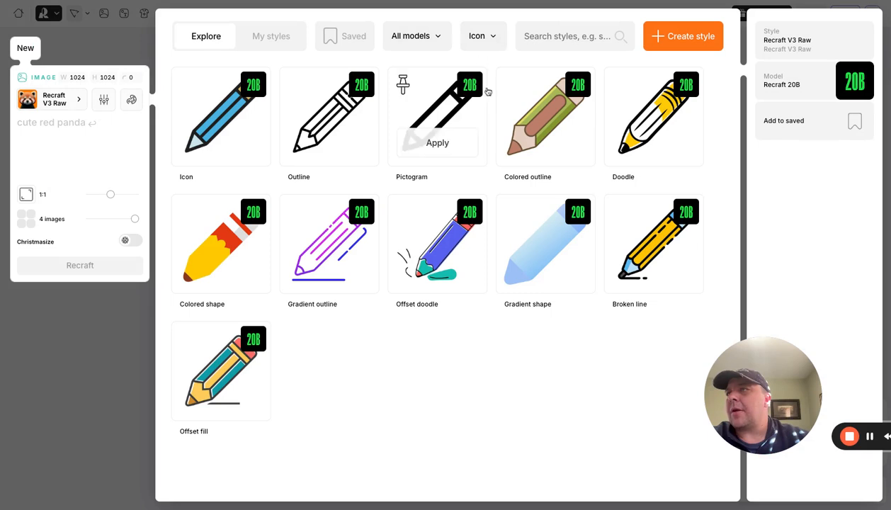
mouse_move(402, 83)
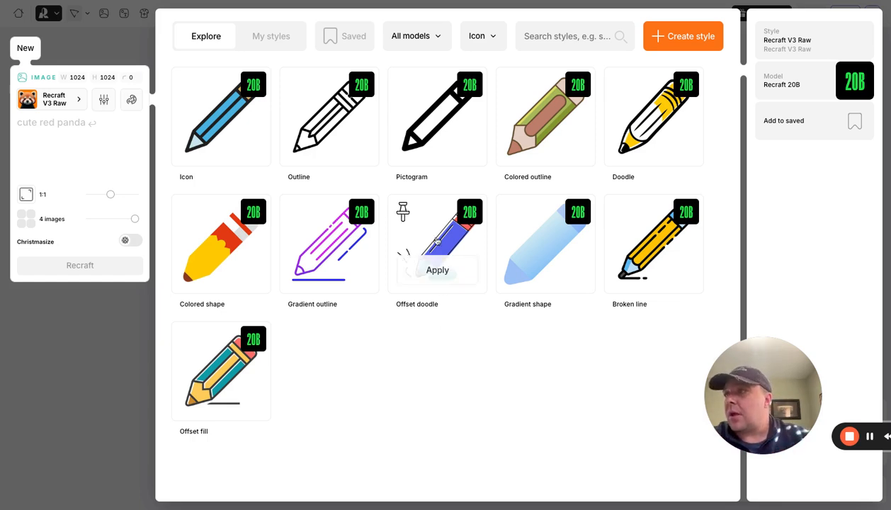
left_click(439, 278)
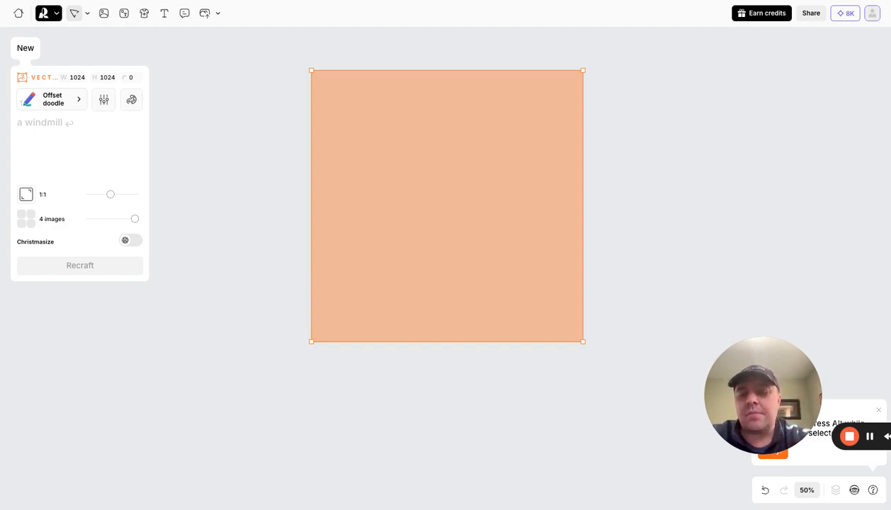
Enter the prompt "A Thumbs Up" and generate four images in the Offset doodle style
type("A Thum")
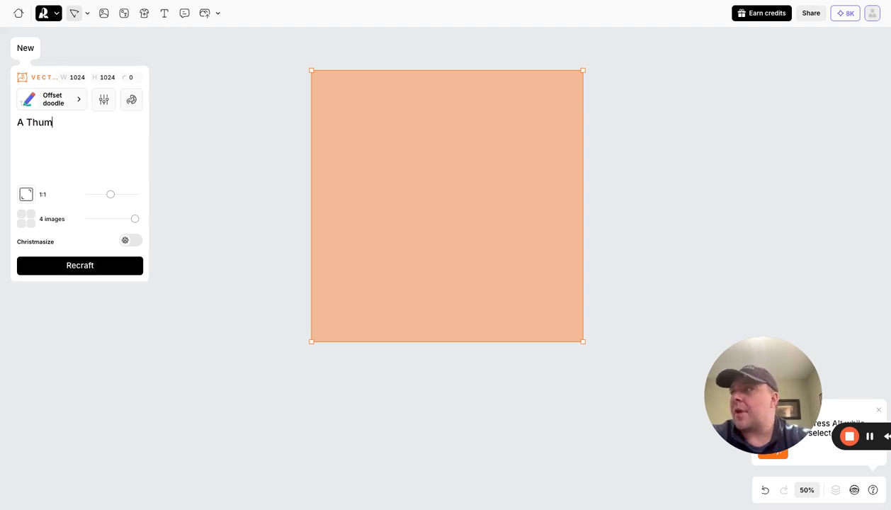
type("bs Up")
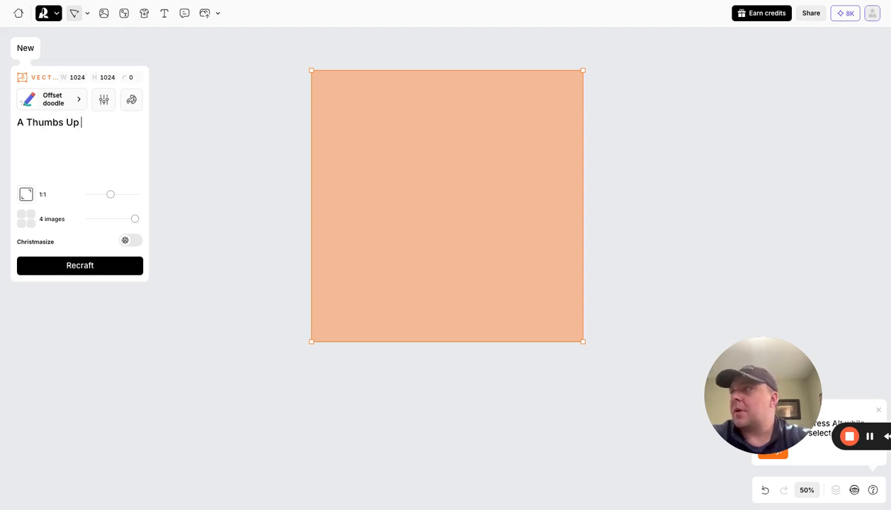
left_click(106, 269)
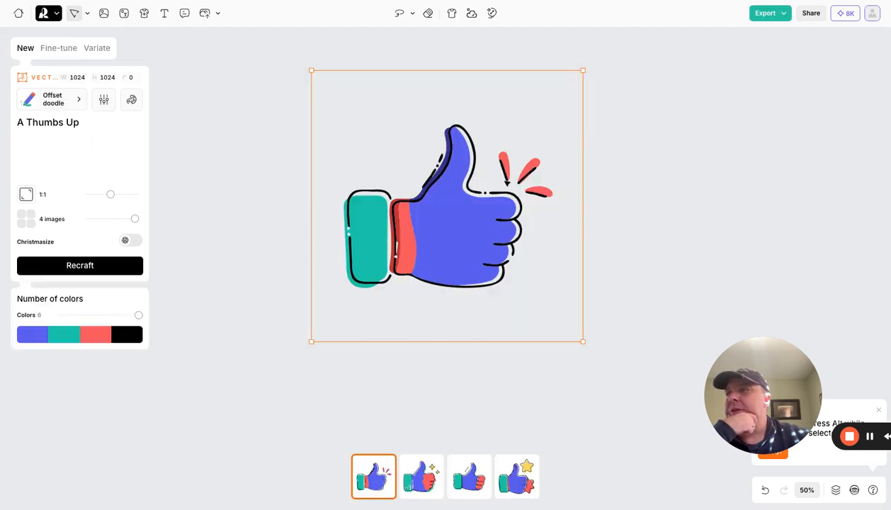
Compare the thumbs-up variants, choose the fourth one with the yellow star, and export it as PNG
left_click(515, 486)
left_click(480, 478)
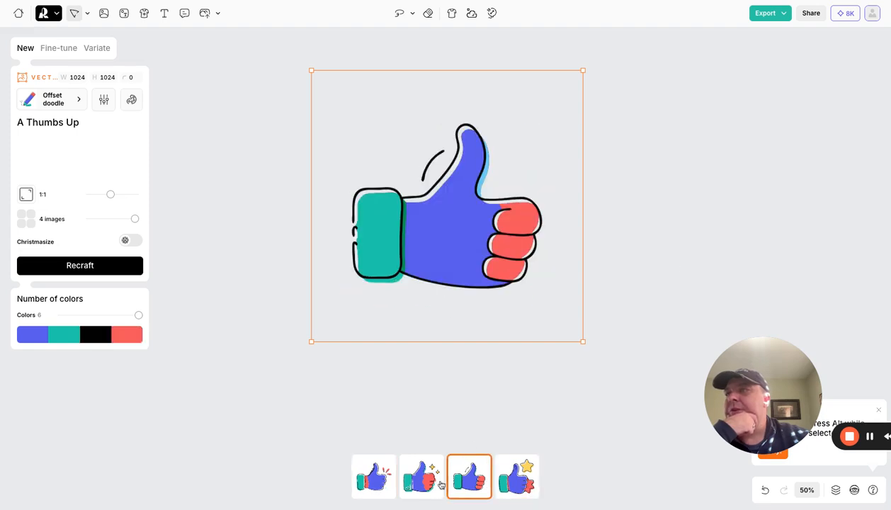
left_click(506, 488)
right_click(474, 215)
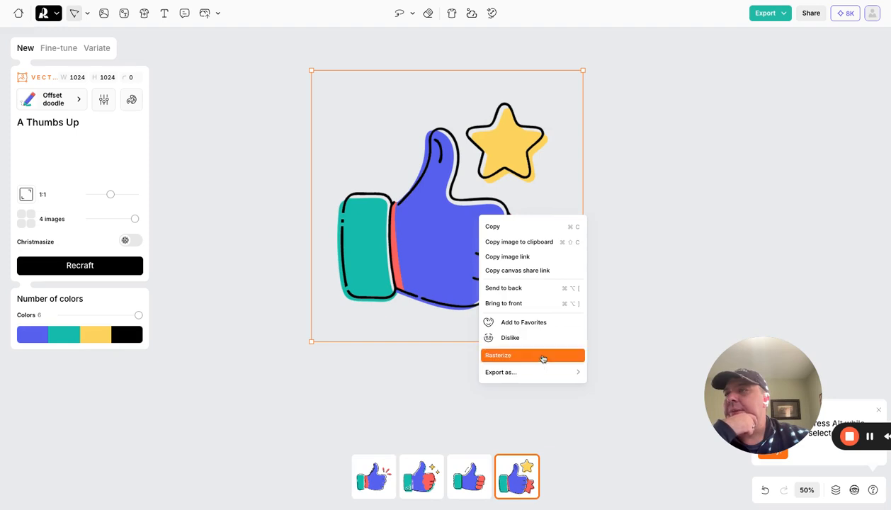
mouse_move(537, 370)
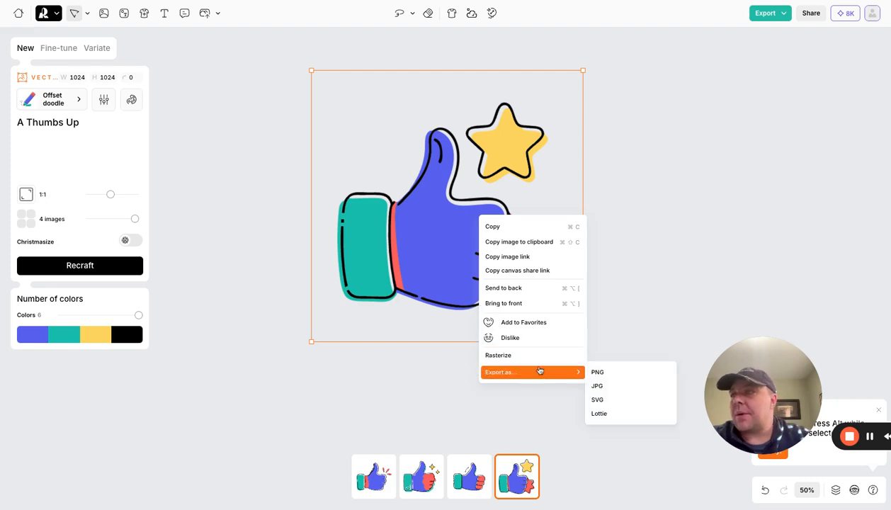
left_click(630, 378)
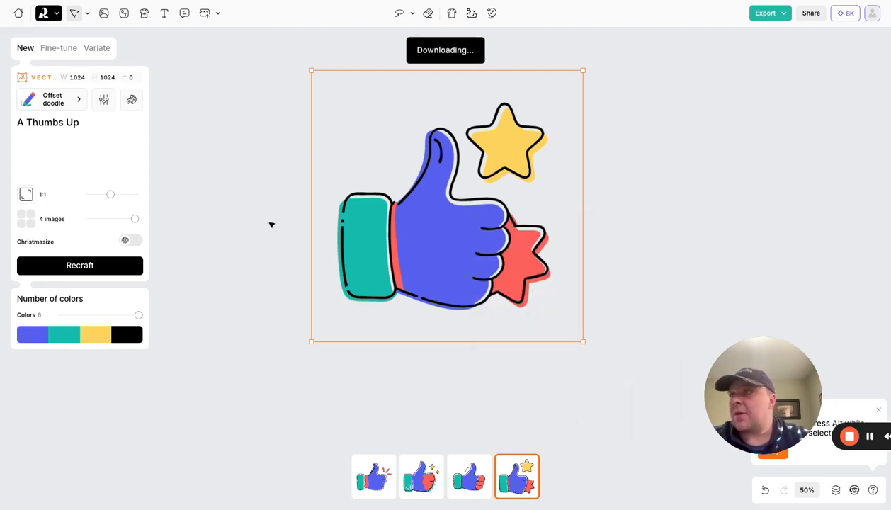
Replace the prompt with "Sun Glasses" and generate four images in the same style
left_click(257, 164)
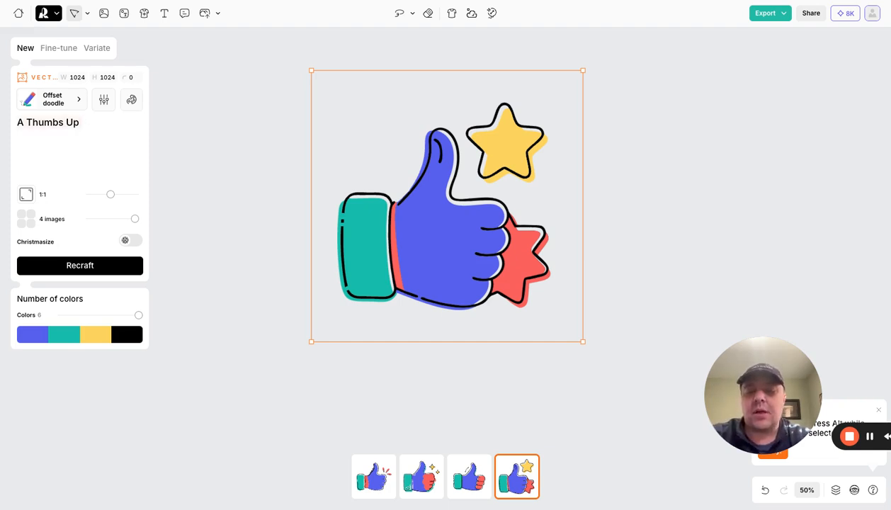
type("Sun G")
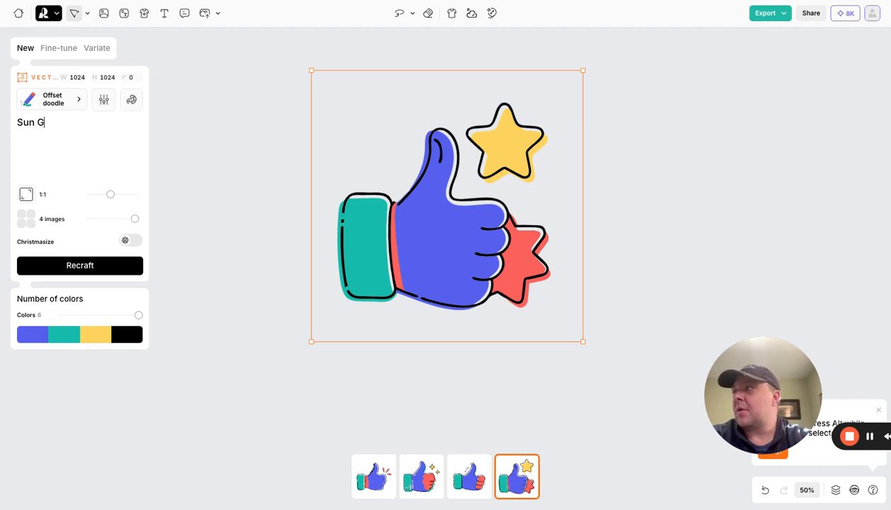
type("lasses")
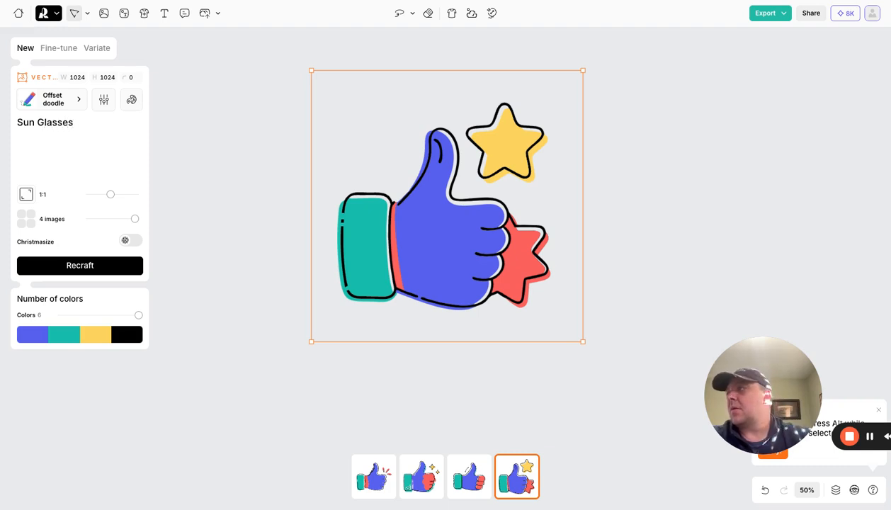
left_click(107, 265)
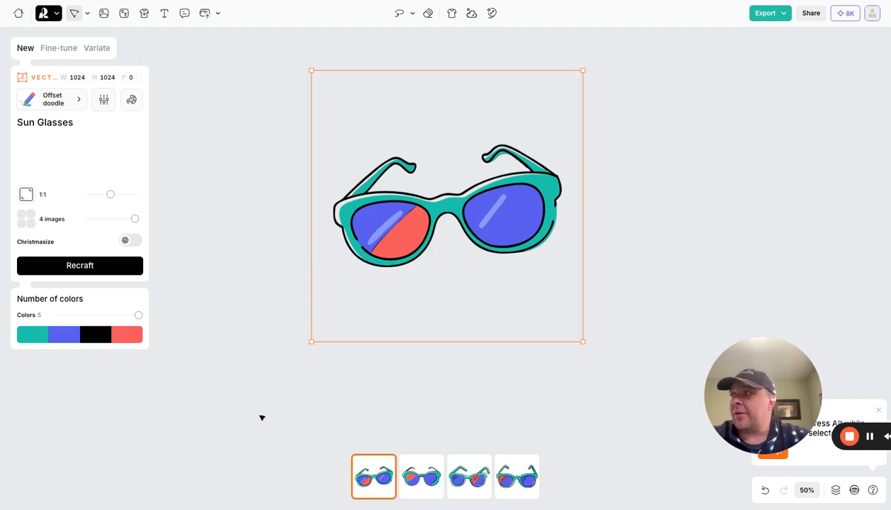
Look through the four sunglasses variants and return to the first one
left_click(422, 471)
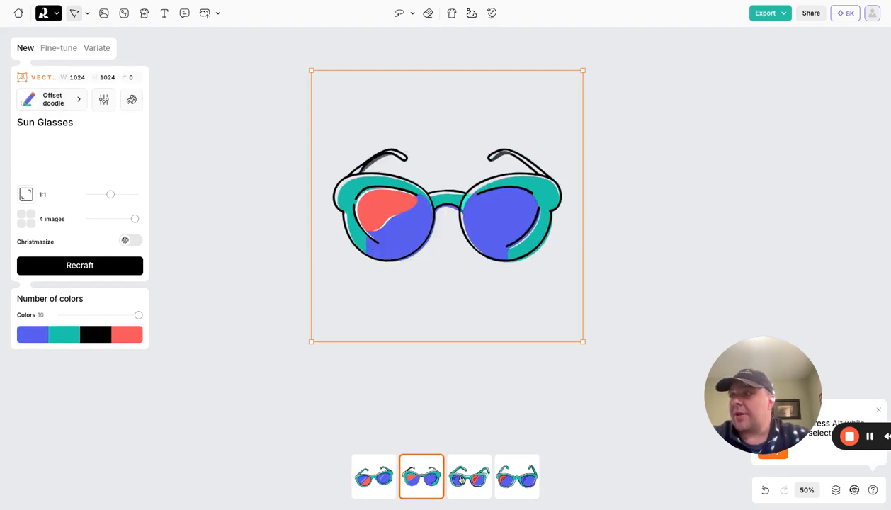
left_click(455, 472)
left_click(518, 478)
left_click(464, 479)
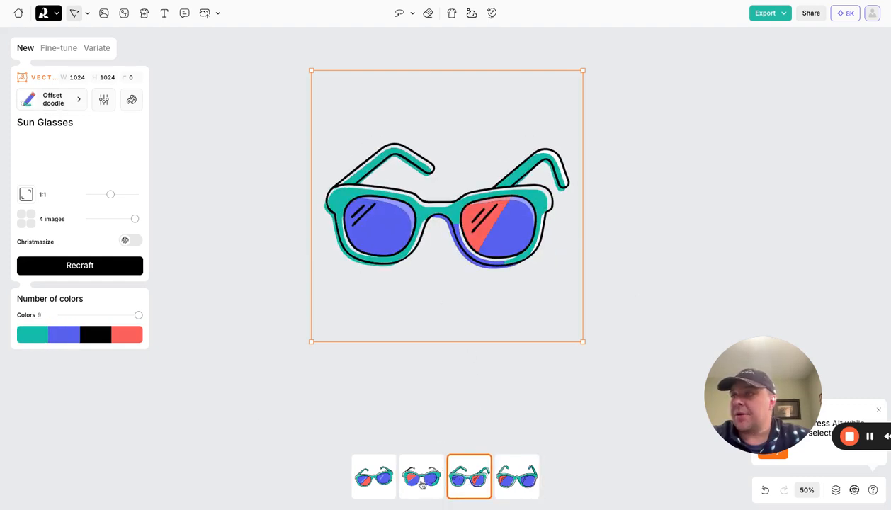
left_click(415, 477)
left_click(366, 475)
Open the vector color editor for the sunglasses and change the teal frame color to black
left_click(74, 334)
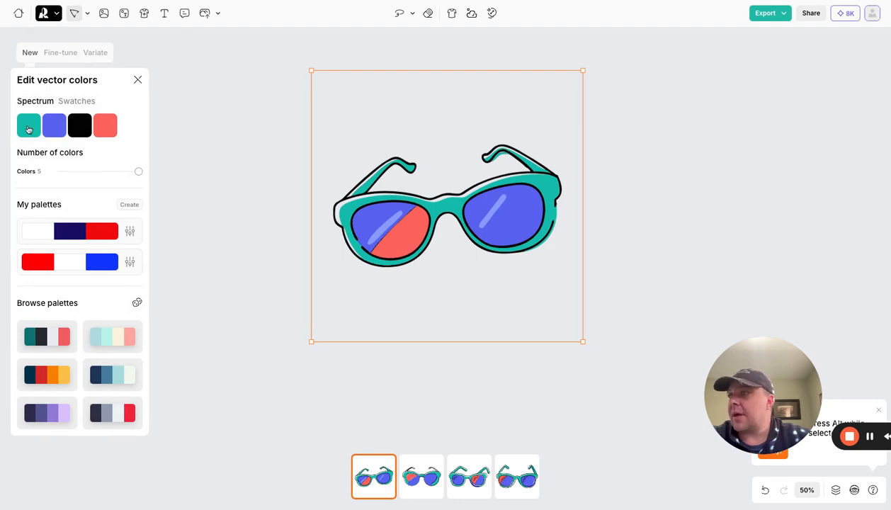
left_click(29, 128)
left_click_drag(240, 103, 261, 153)
Change the sunglasses' blue lens color to green 57EE7D and leave the color editor
left_click(53, 125)
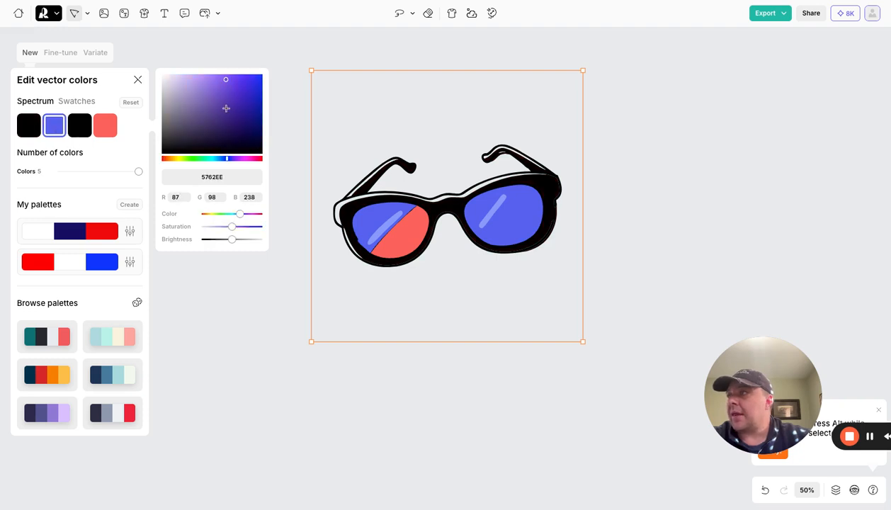
left_click(204, 159)
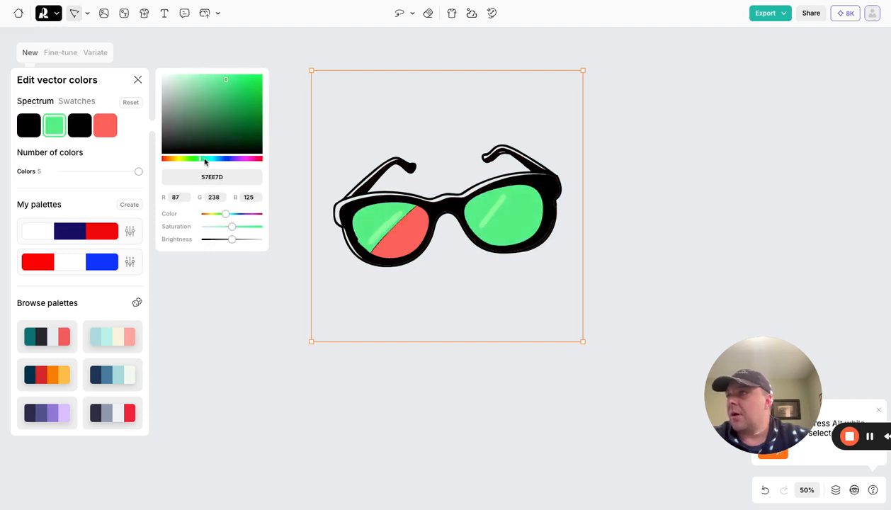
left_click(179, 39)
left_click(458, 255)
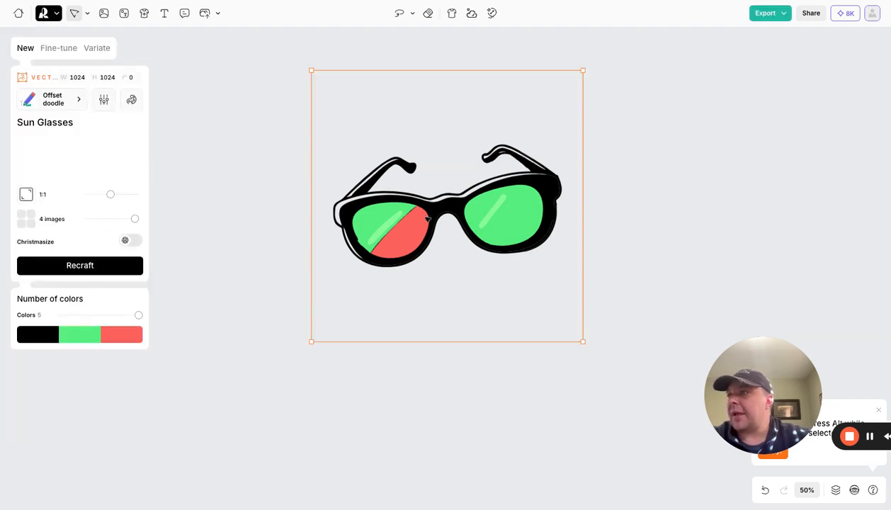
Reselect the sunglasses image, replace its prompt with "A squirrel holding a soda", and generate new images
left_click(682, 218)
left_click(425, 258)
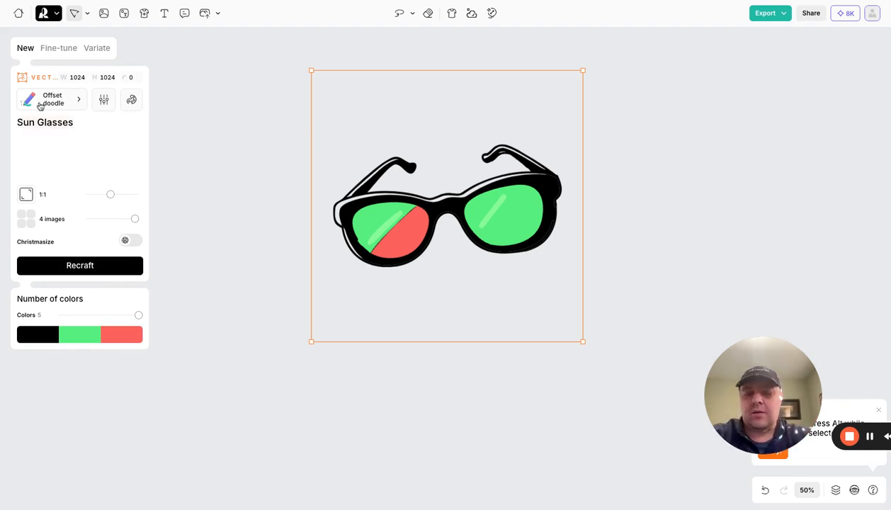
type("A s")
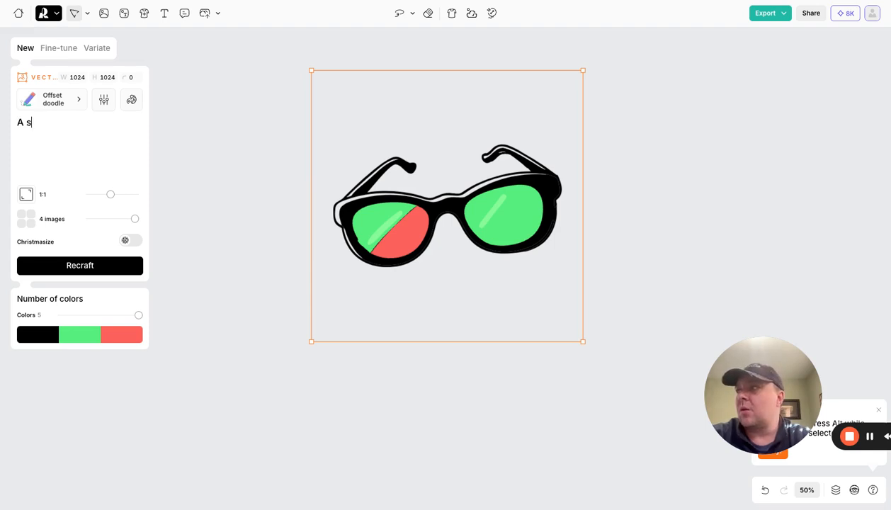
type("quirel")
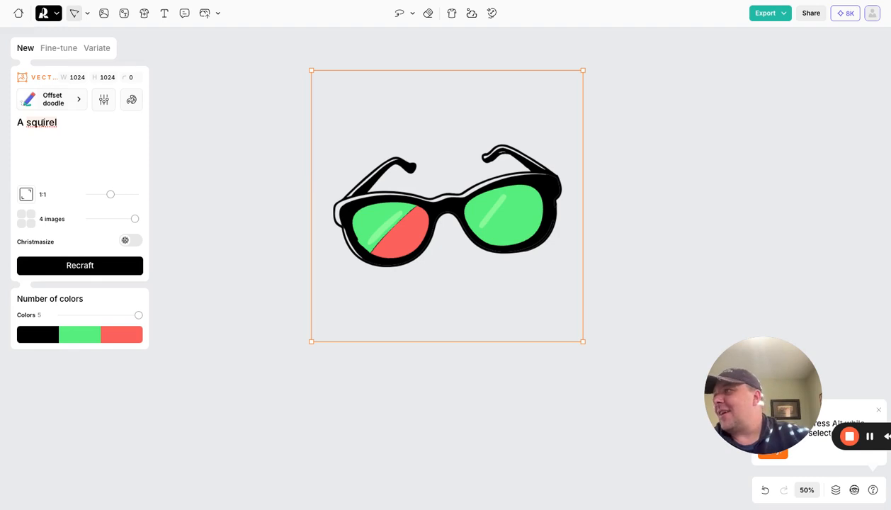
left_click(42, 124)
type("r")
left_click(103, 135)
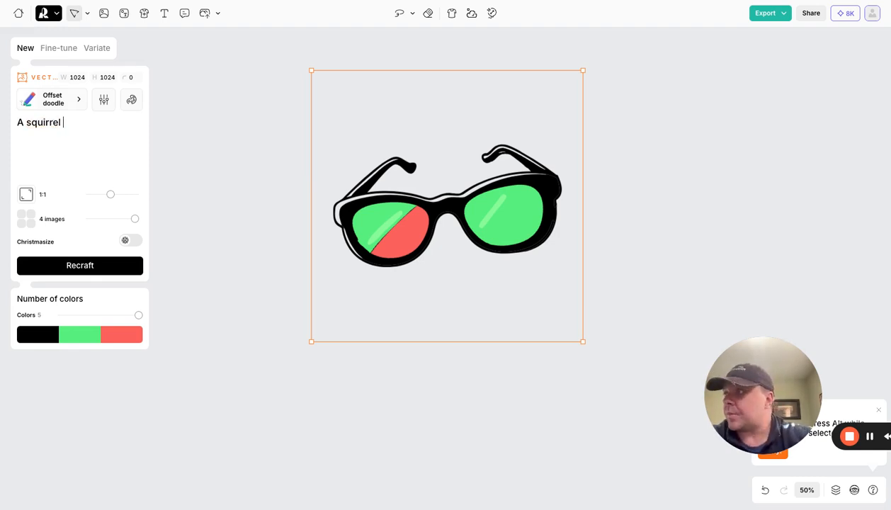
type("holding a soda")
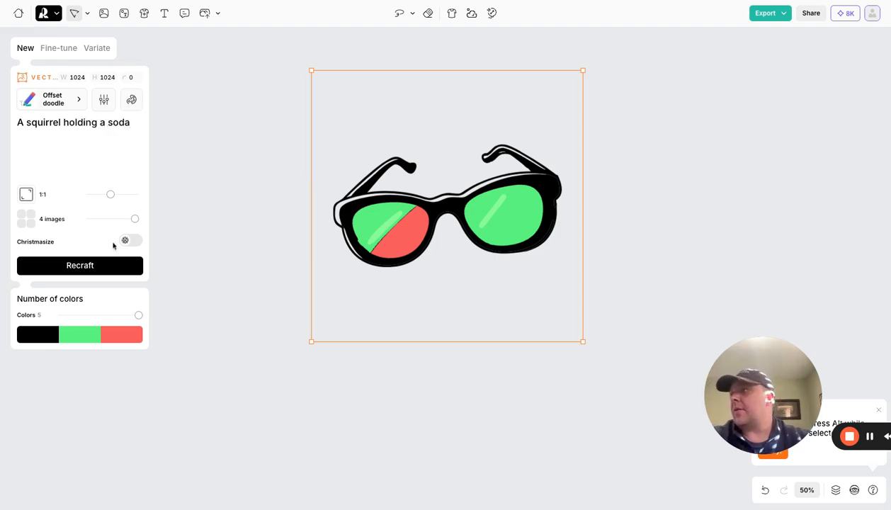
left_click(106, 265)
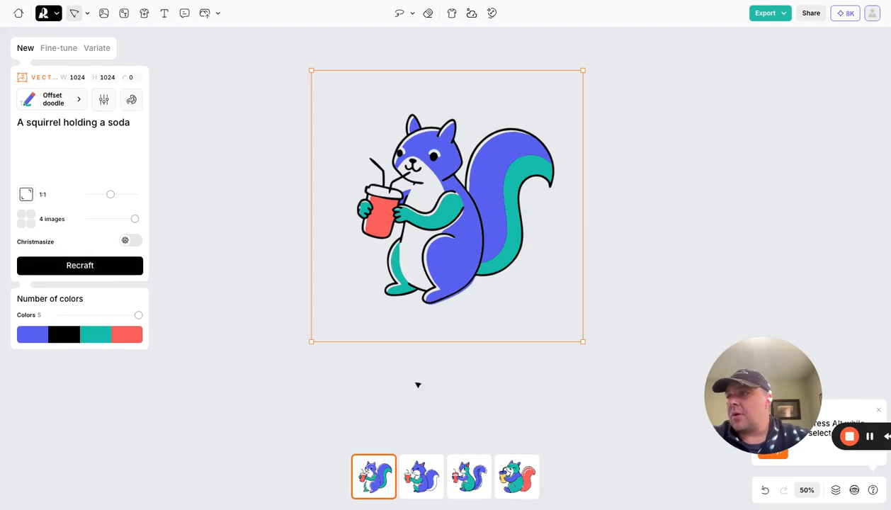
Look through the squirrel variants, return to the second one, and delete the image from the canvas
left_click(422, 474)
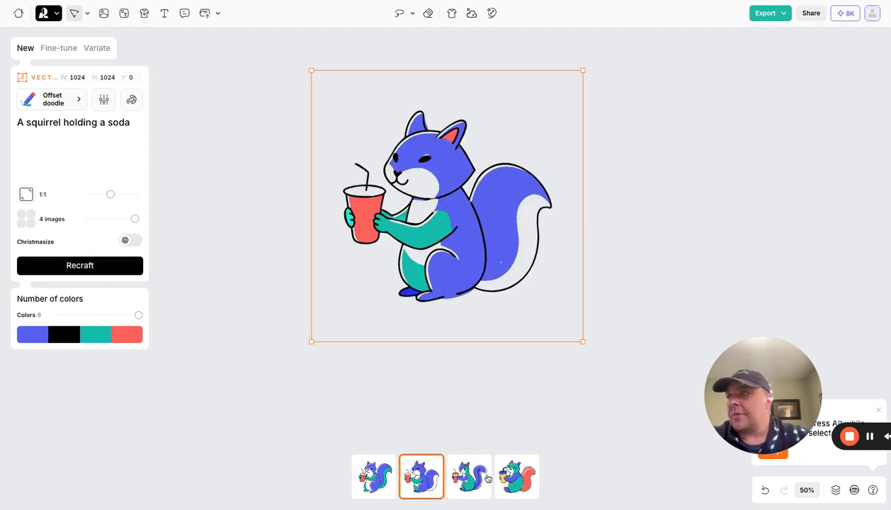
left_click(528, 473)
left_click(422, 475)
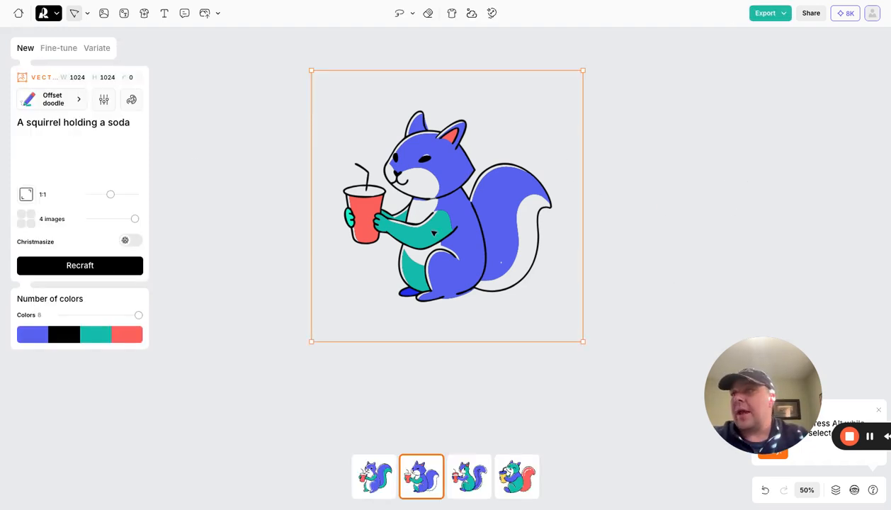
key("Delete")
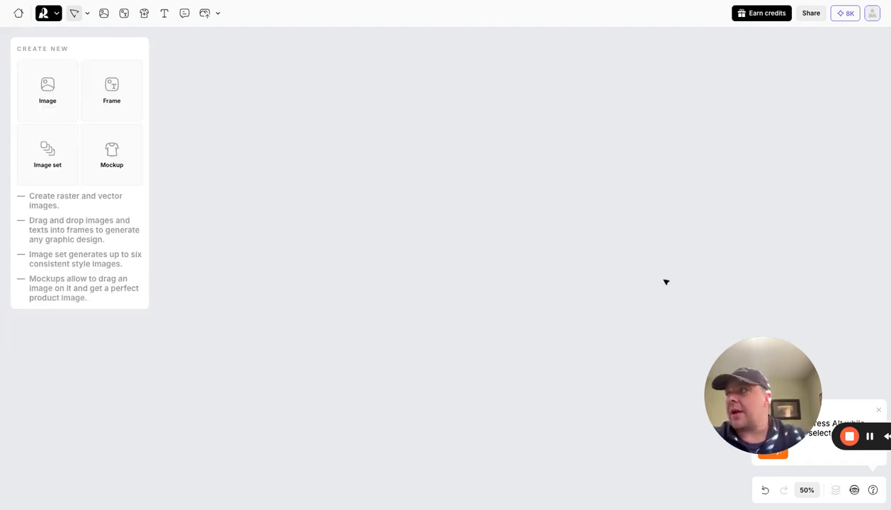
Draw a wide frame about 1221 by 393 on the empty canvas and shift it horizontally toward the canvas center
left_click(125, 14)
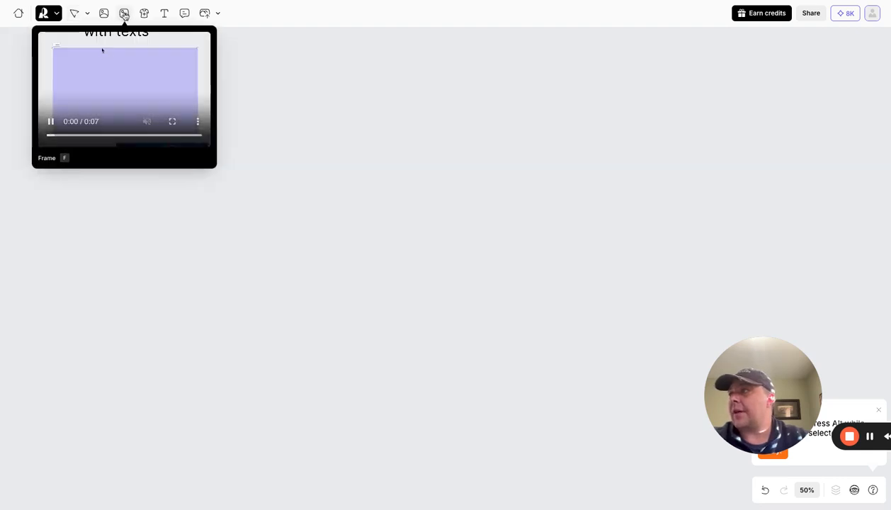
mouse_move(218, 139)
left_mouse_down()
mouse_move(256, 174)
mouse_move(586, 245)
mouse_move(542, 242)
left_mouse_up()
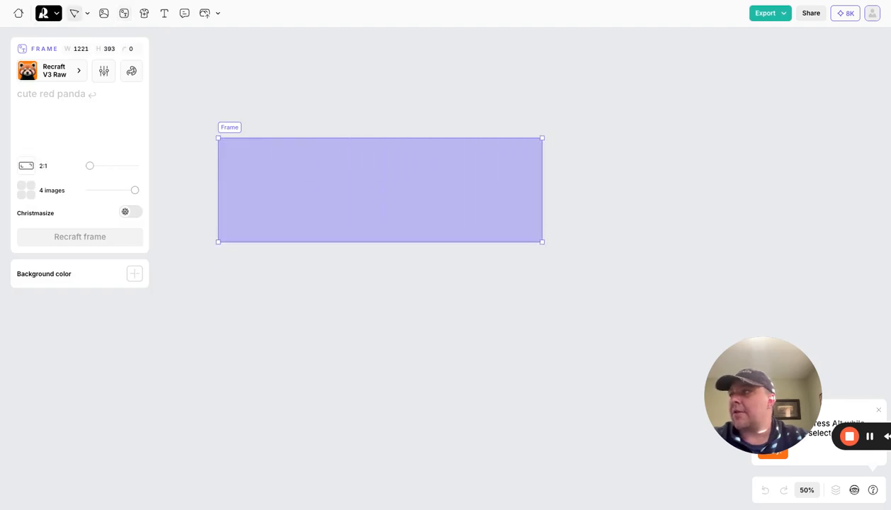
left_click_drag(304, 205, 364, 203)
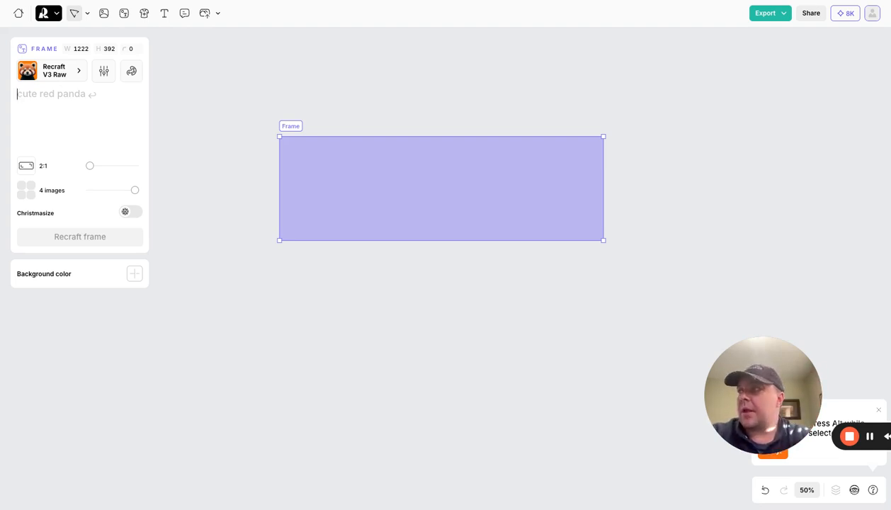
Enter the frame prompt "A Logo for my Company ASETTERS that sources appointment setters to insurance agents. Make the logo modern, sleek, and cool"
type("A Log")
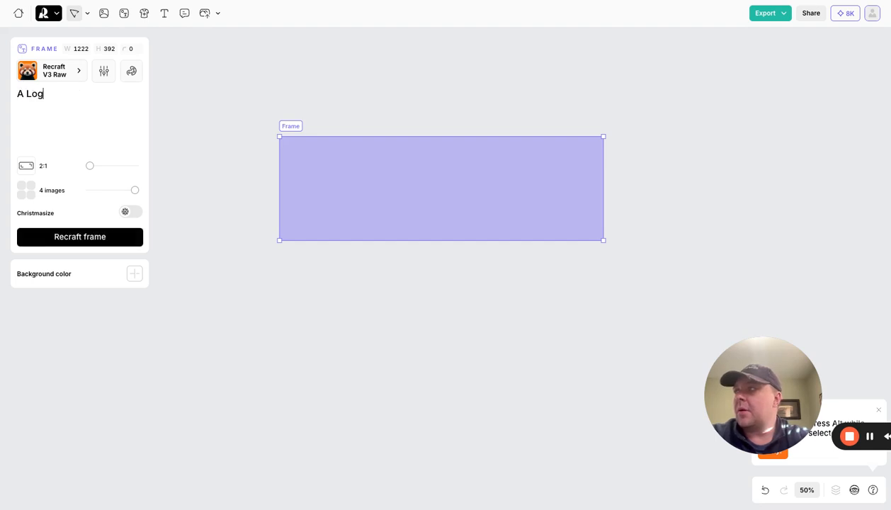
type("o for my Com")
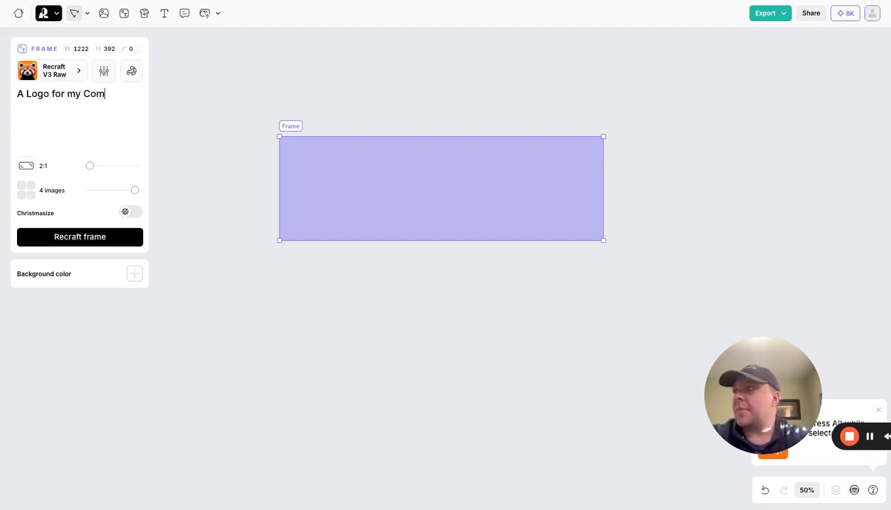
type("pany ASETT")
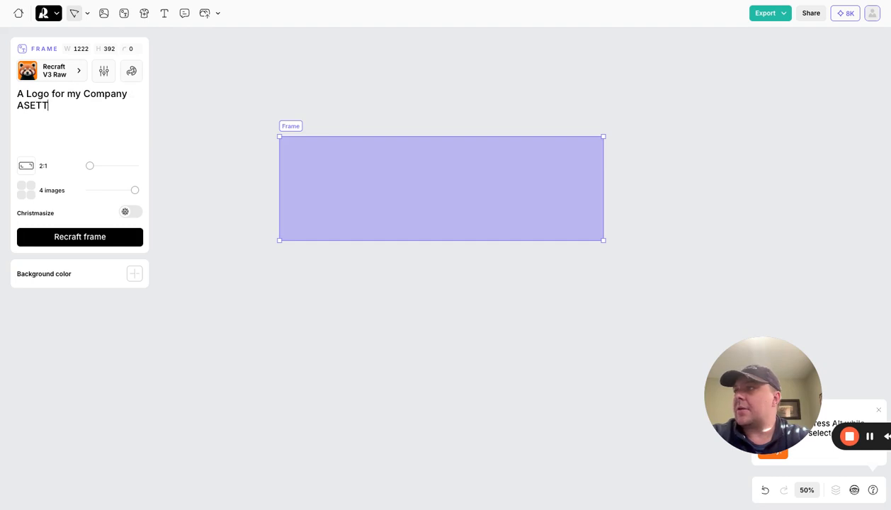
type("ERS tha")
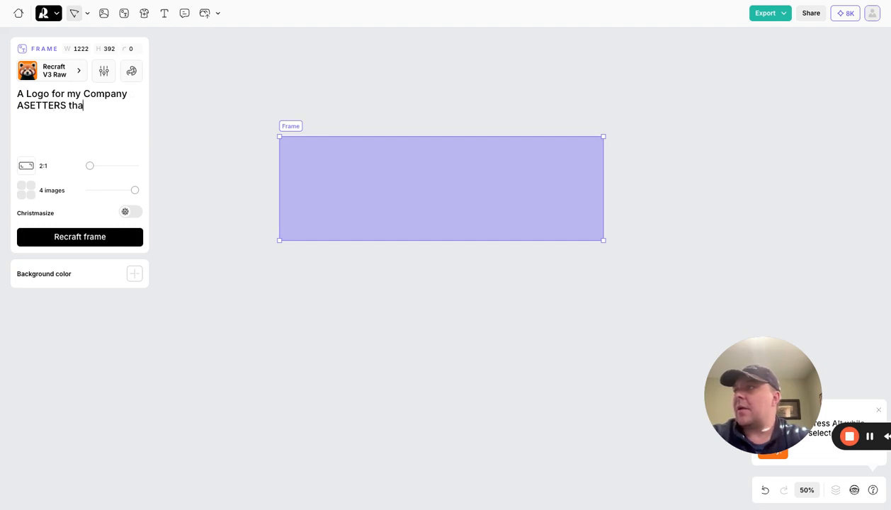
type("t sources app")
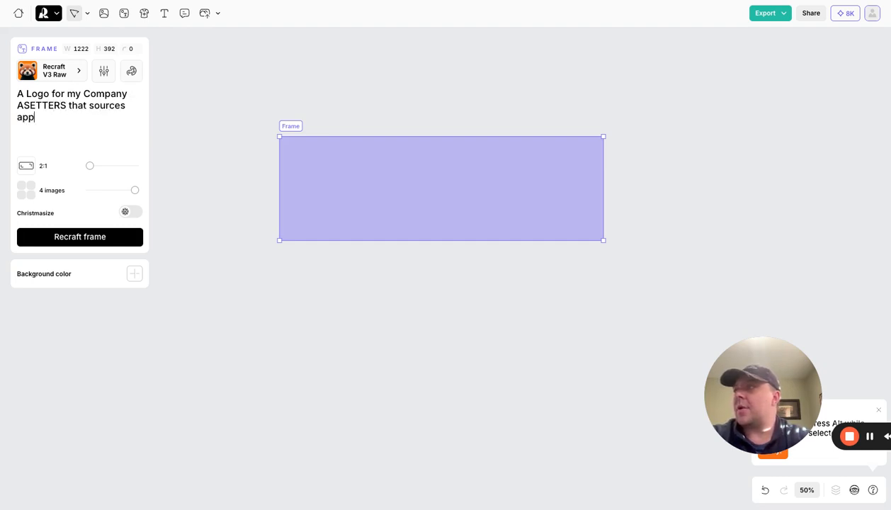
type("ointment setters ")
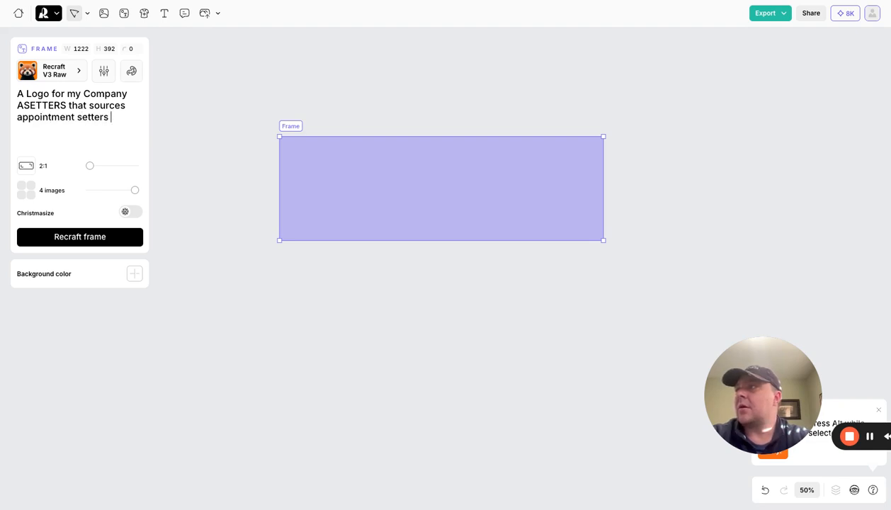
type("to insur")
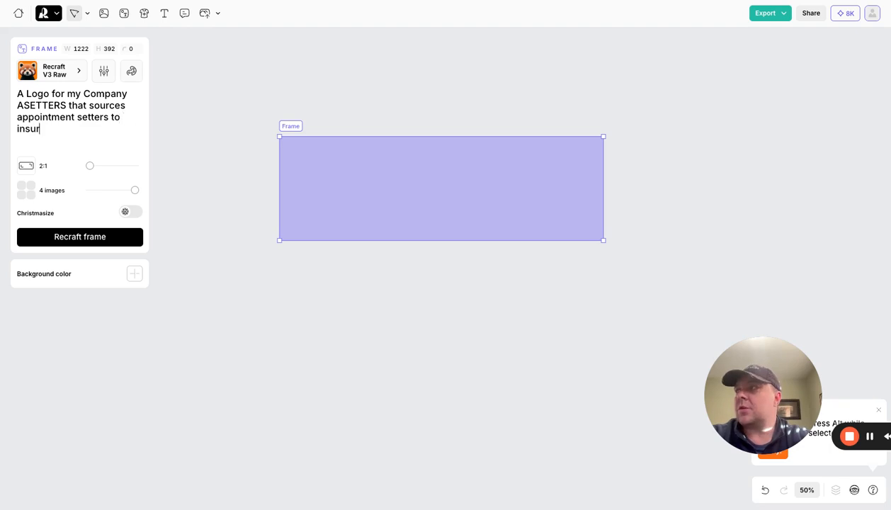
type("ance agents. Make t")
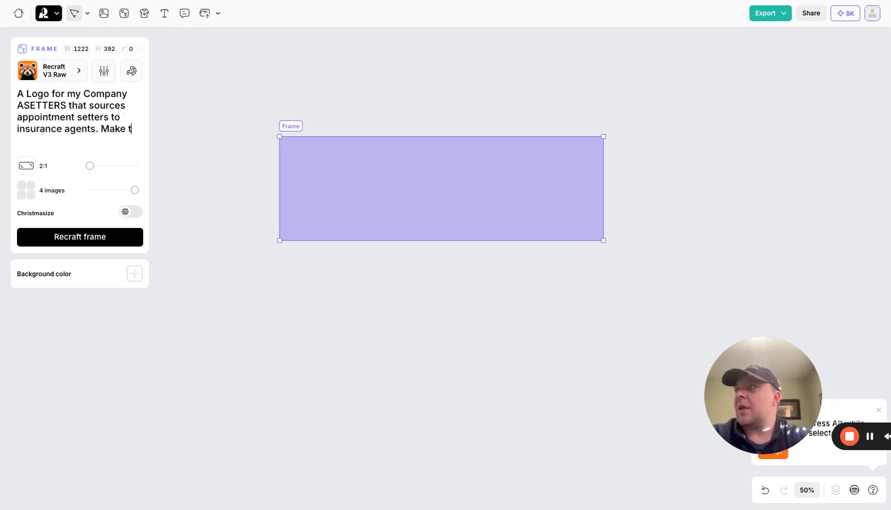
type("he logo modern")
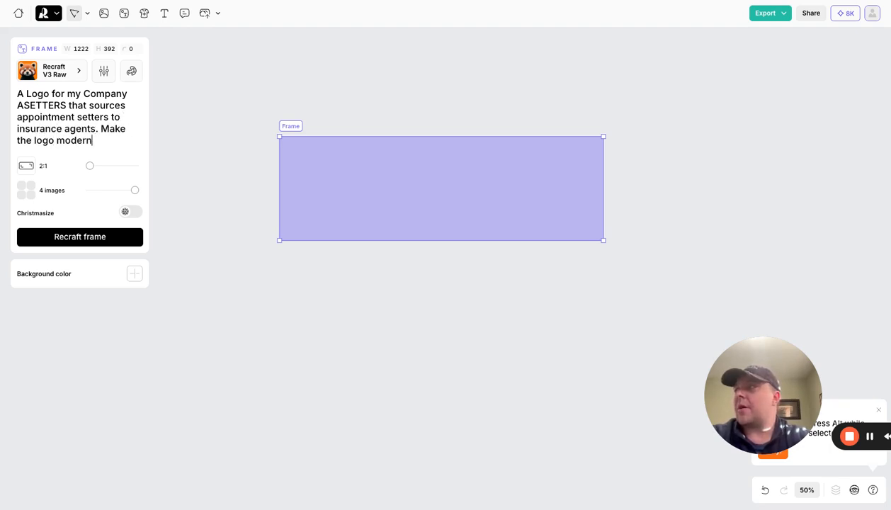
type(", sleek, ")
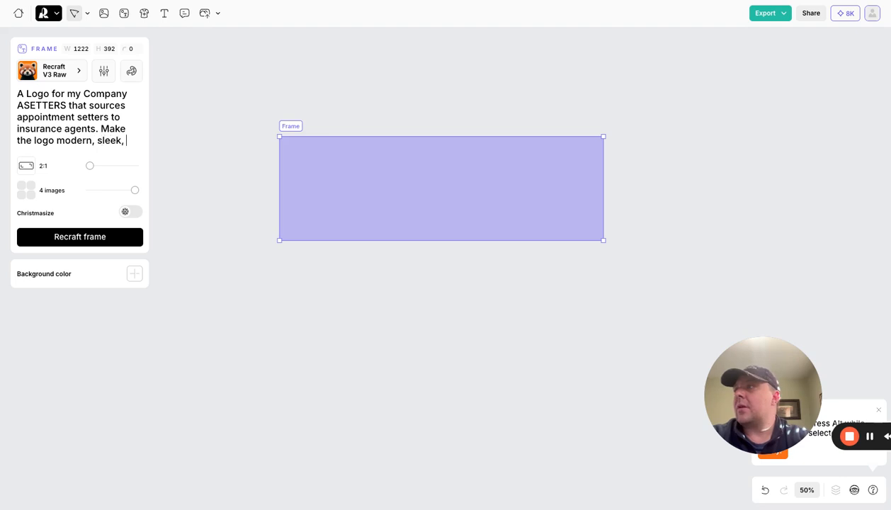
type("and cool")
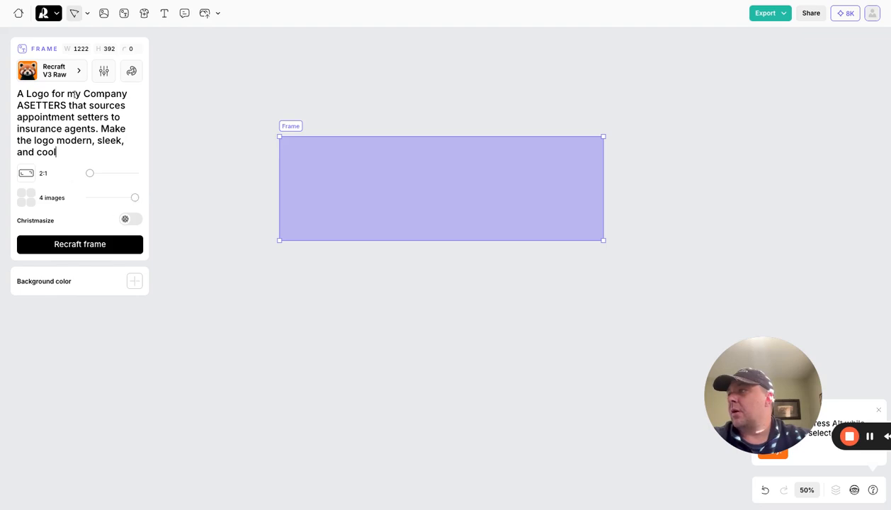
Filter the style library to the Vector art category and apply the Vector art style to the frame
left_click(71, 70)
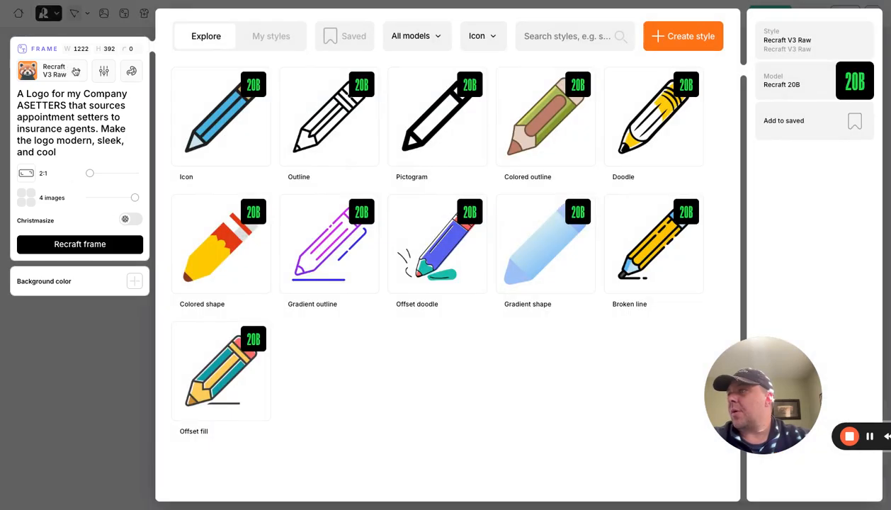
left_click(478, 42)
left_click(434, 38)
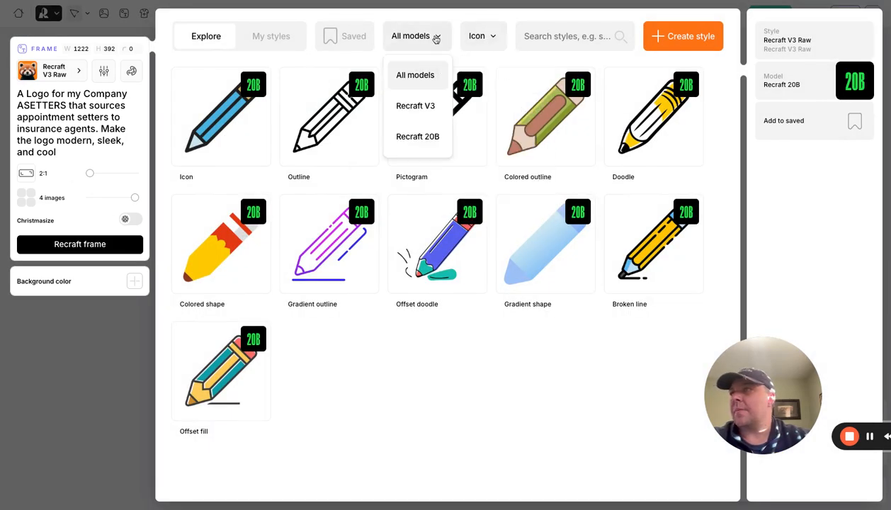
left_click(483, 36)
left_click(509, 171)
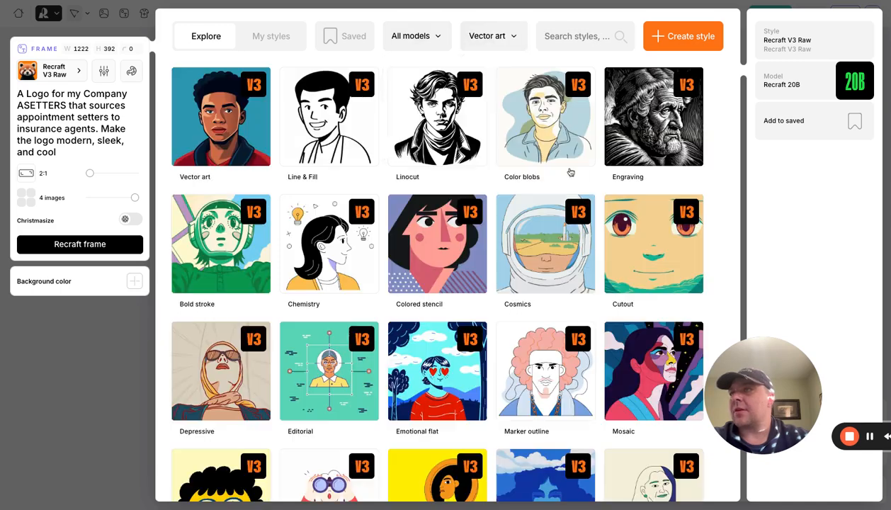
left_click(222, 141)
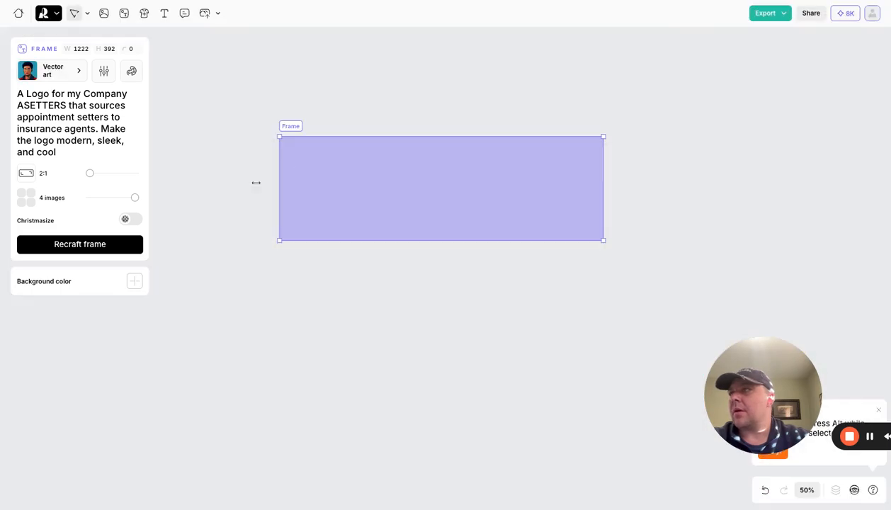
Set the frame's output to 4 images and generate the ASETTERS logo variants
left_click_drag(134, 197, 123, 198)
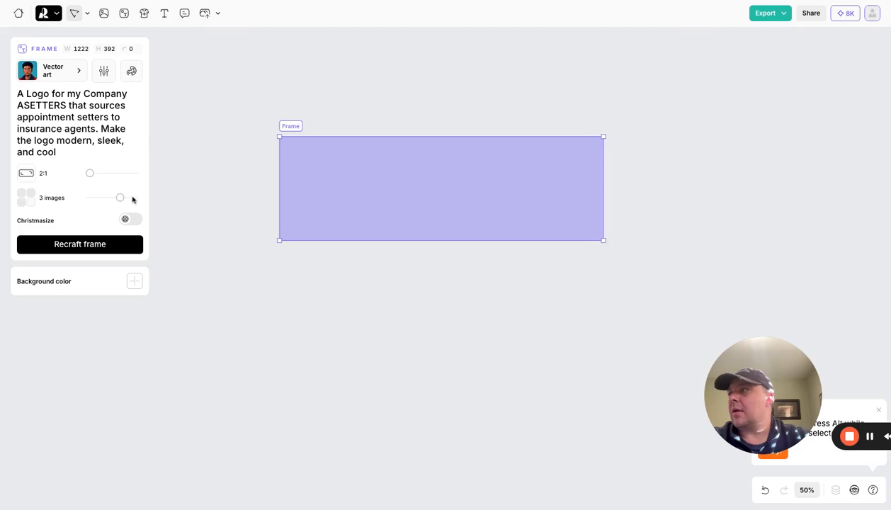
left_click(132, 199)
left_click(89, 245)
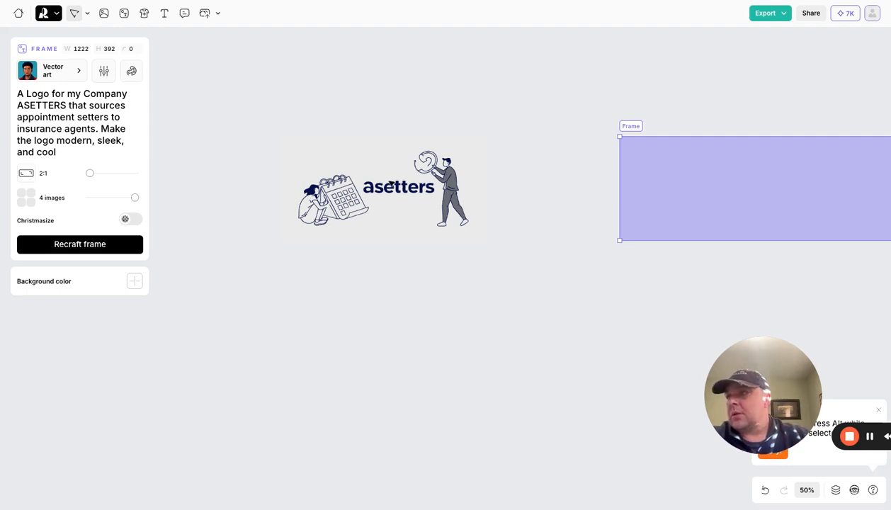
Select the generated ASETTERS logo and look through its four variants, returning to the first one
left_click(391, 186)
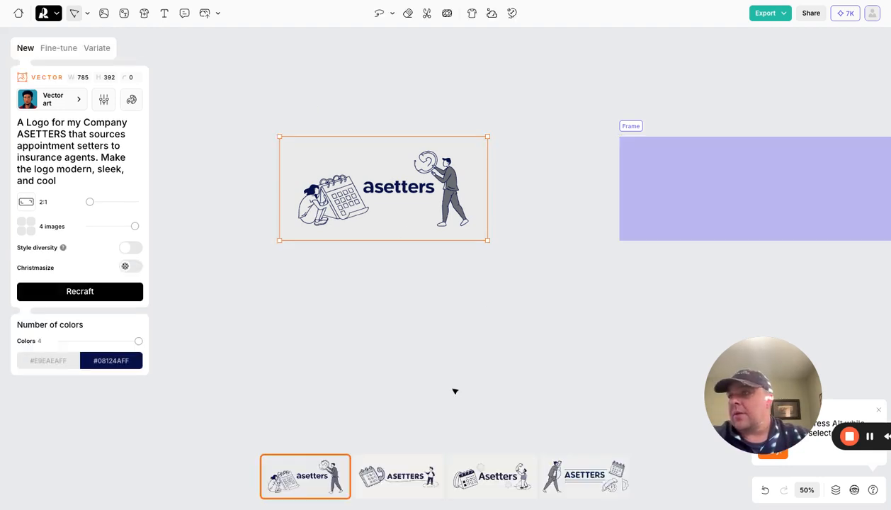
left_click(394, 482)
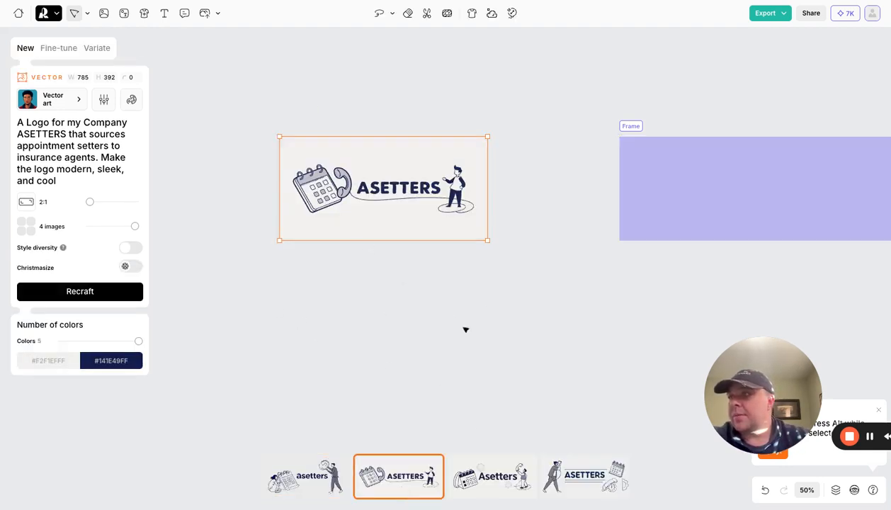
left_click(503, 487)
left_click(600, 474)
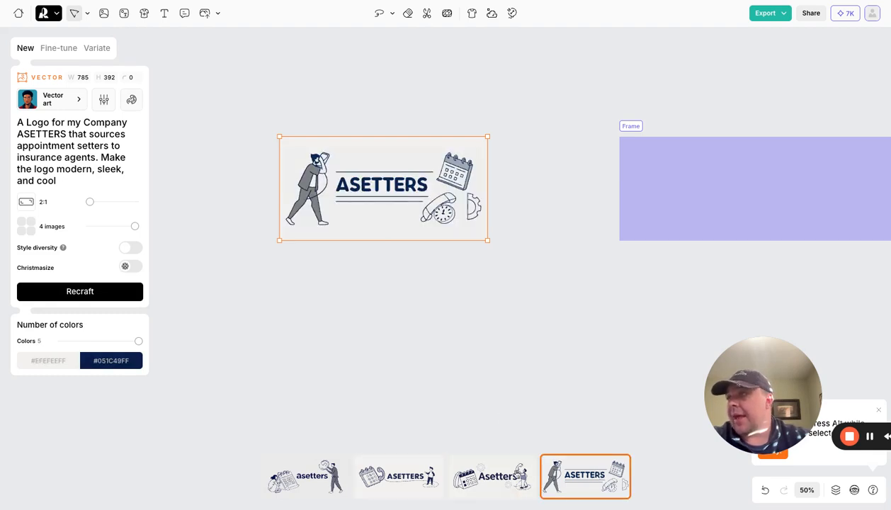
left_click(508, 467)
left_click(385, 481)
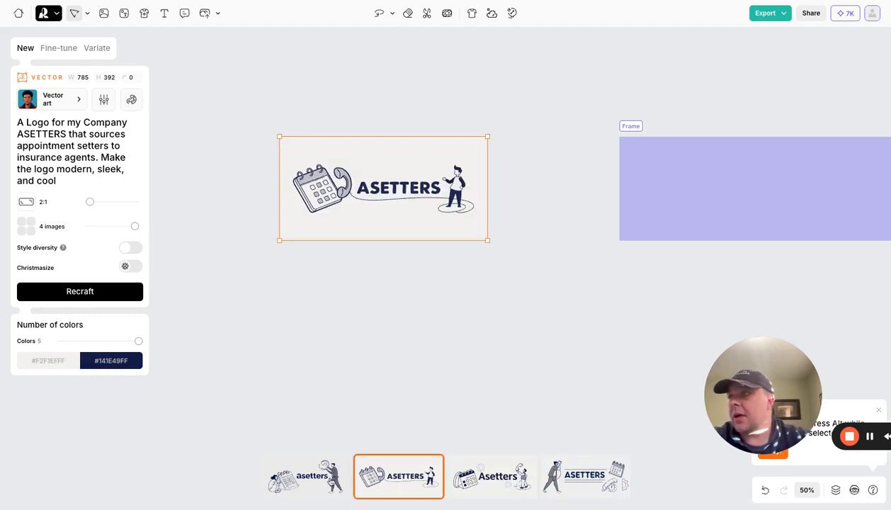
left_click(326, 474)
left_click(75, 99)
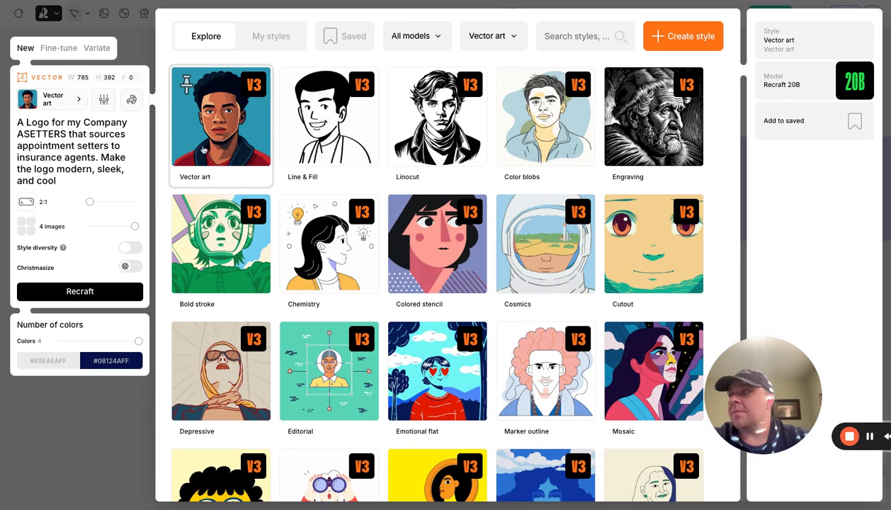
left_click(434, 37)
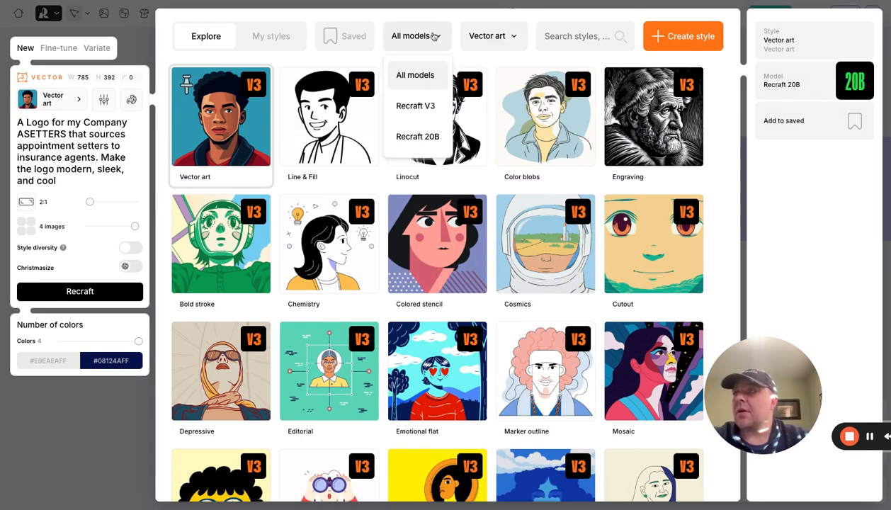
left_click(432, 37)
Close the style library, append ". No Graphics just text" to the logo prompt, and regenerate the variants
left_click(73, 183)
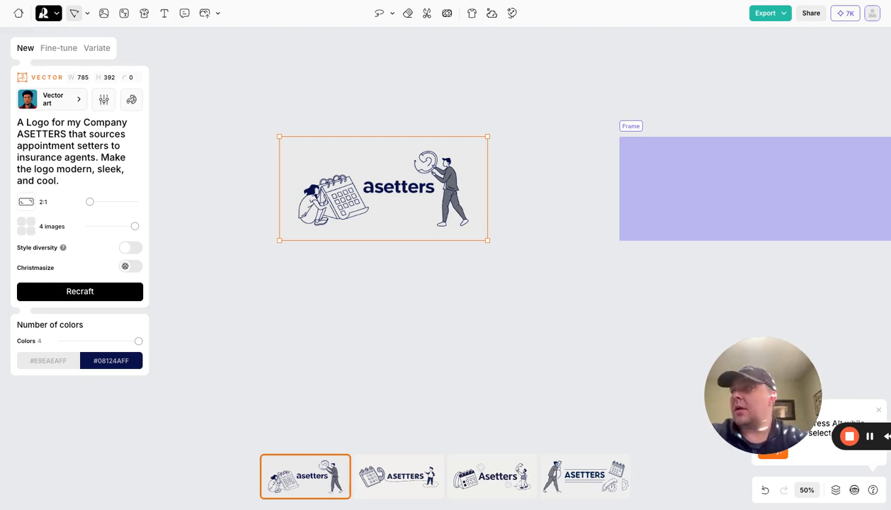
type("No ")
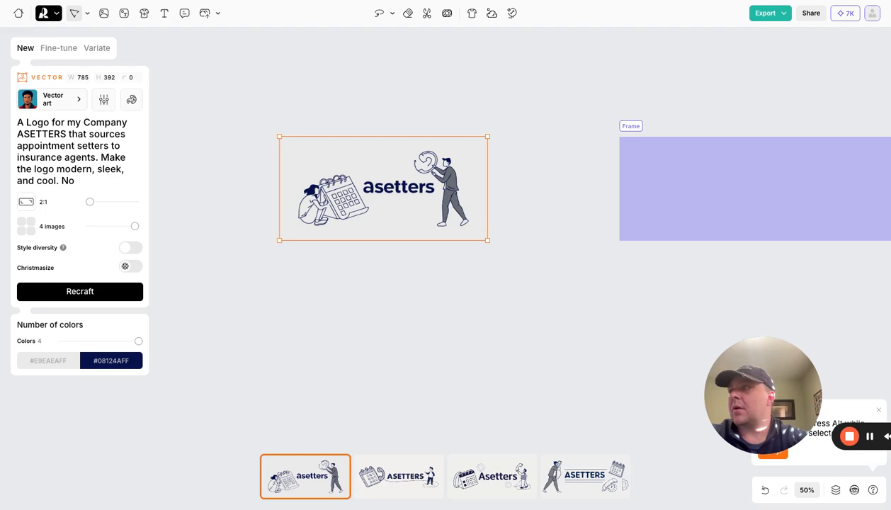
type("Graphic")
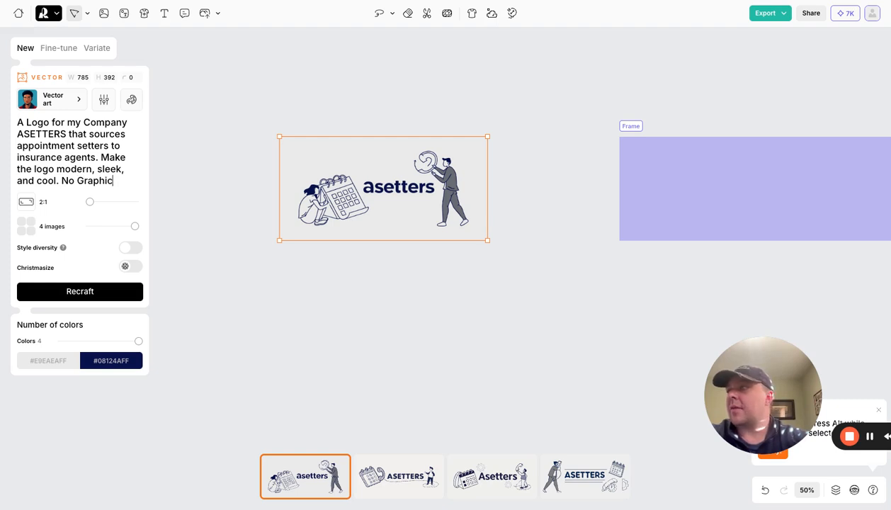
type("s just text")
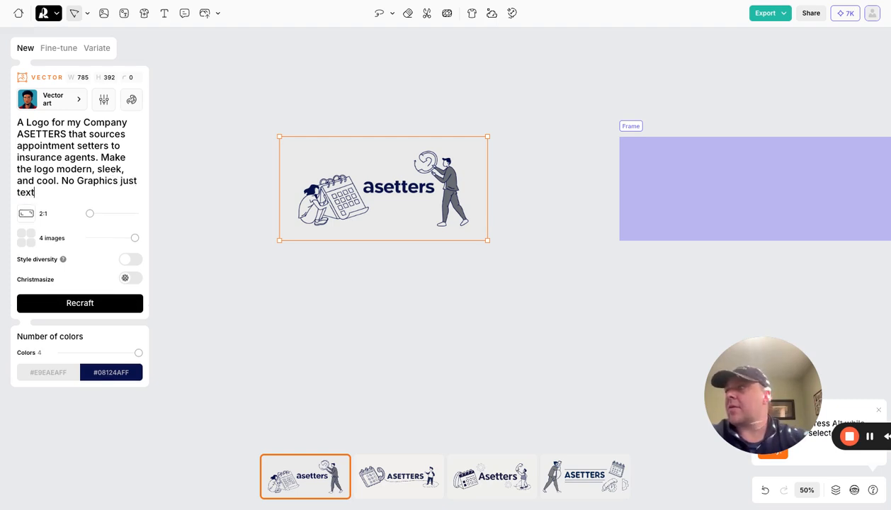
left_click(79, 303)
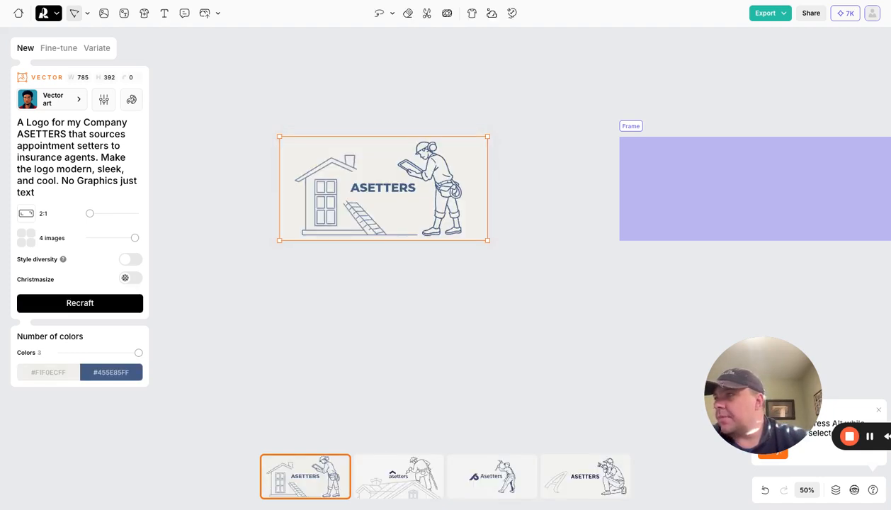
Compare the four regenerated ASETTERS logo variants and return to the first, with the house and ladder
left_click(498, 479)
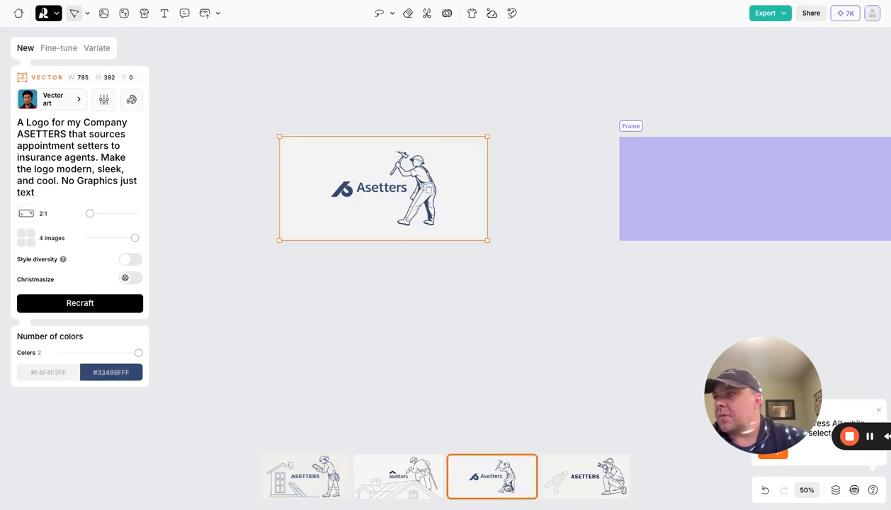
left_click(417, 466)
left_click(605, 479)
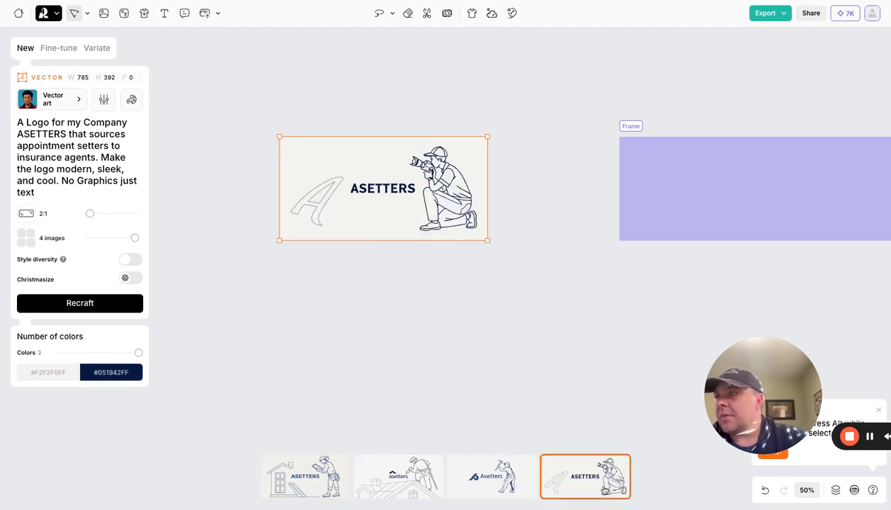
left_click(515, 487)
left_click(428, 492)
left_click(338, 485)
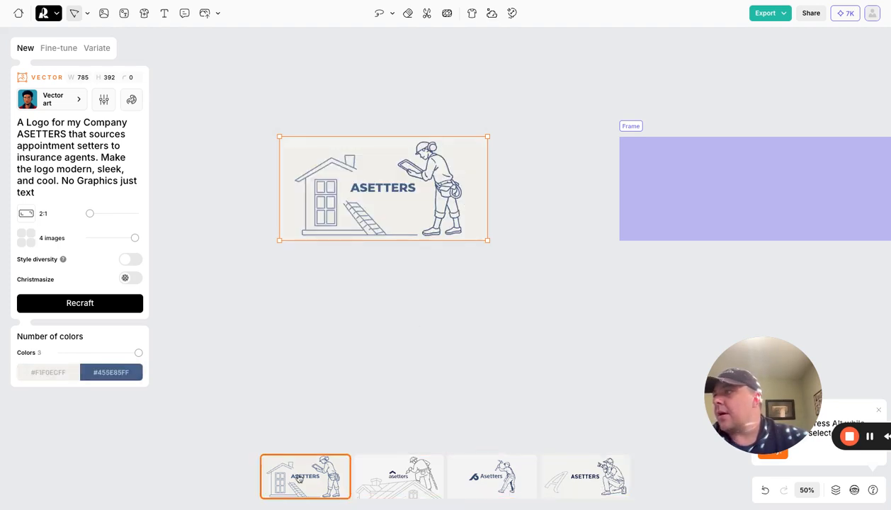
Turn on style diversity and add "with a black background" after "cool" in the logo prompt
left_click(127, 260)
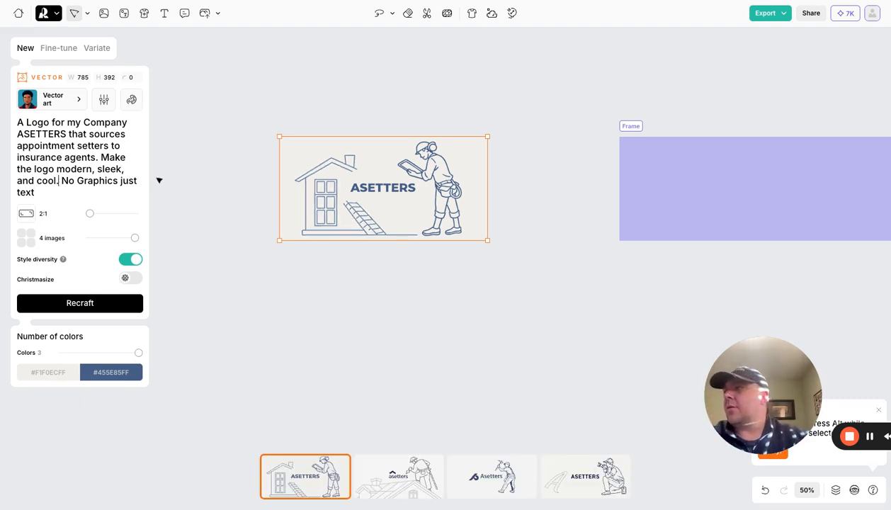
type("with a black g")
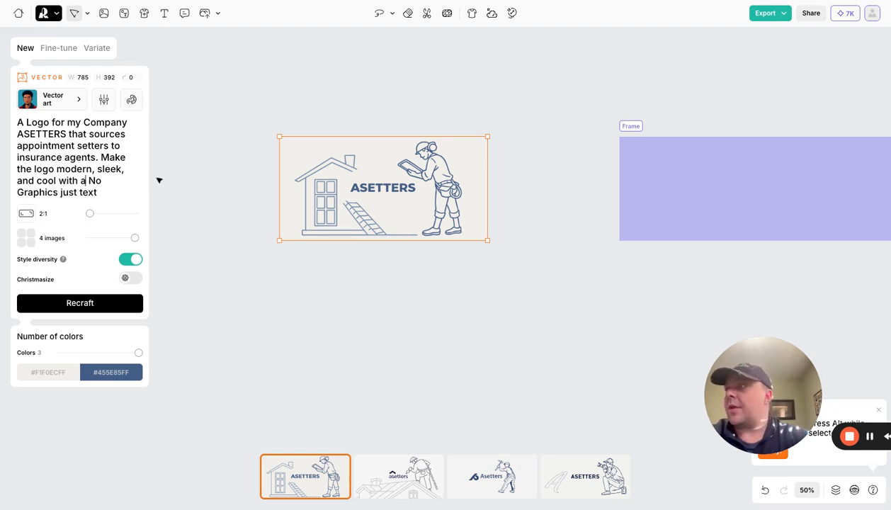
type("ackground. ")
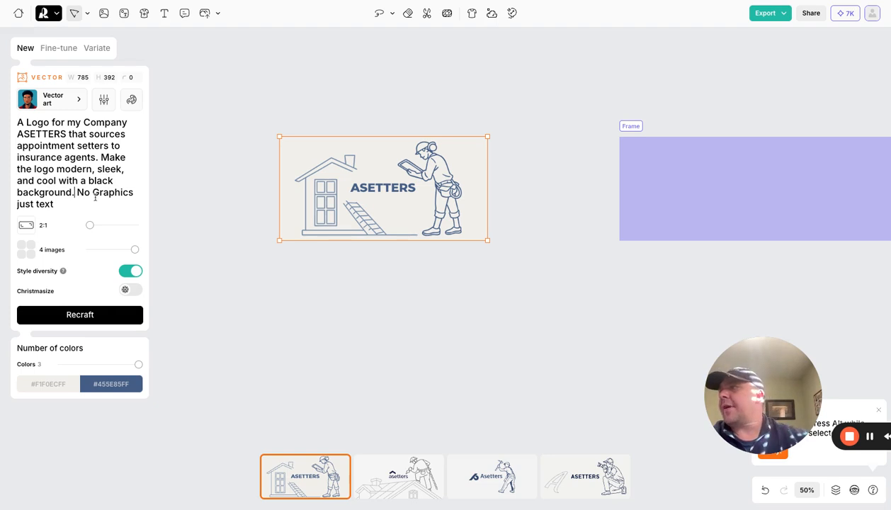
Reword the end of the logo prompt to "No Graphics in logo only include text: ASETTERS"
type("in logo on")
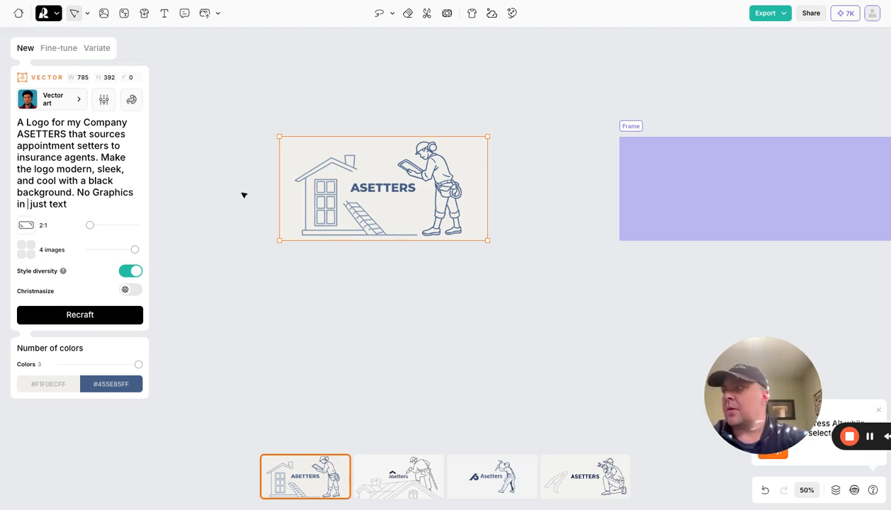
type("ly includ")
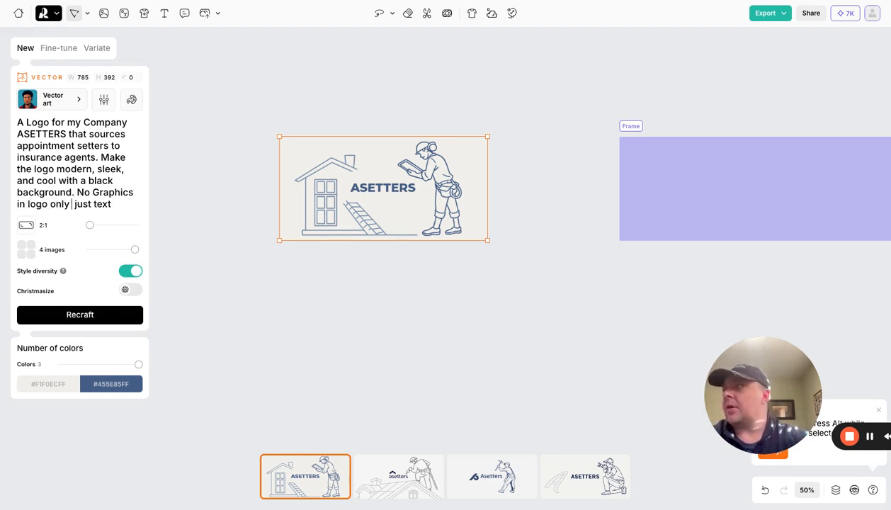
type("e")
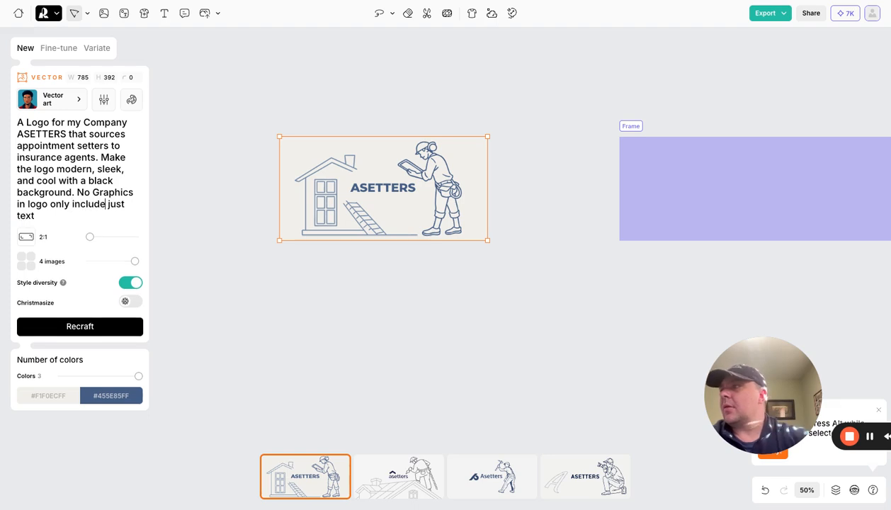
key("BackSpace")
key("BackSpace")
key("BackSpace")
key("BackSpace")
key("BackSpace")
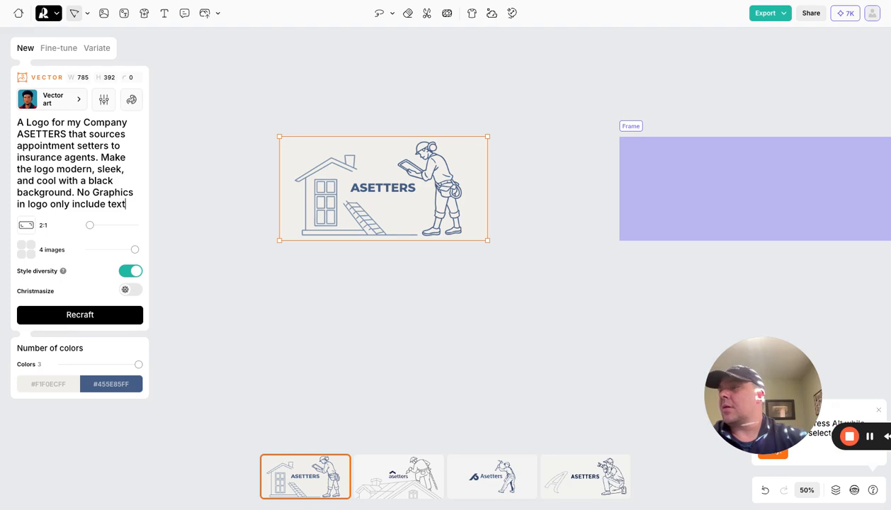
type("L A")
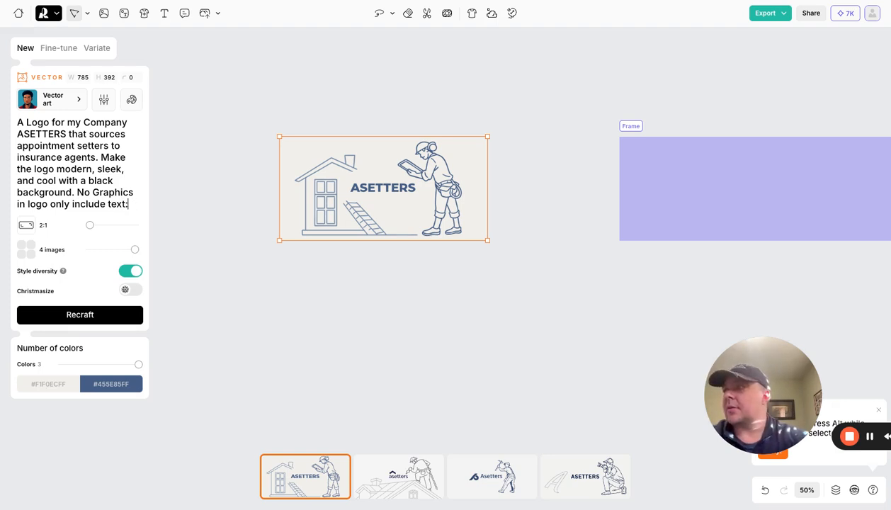
type(" ASETTERS")
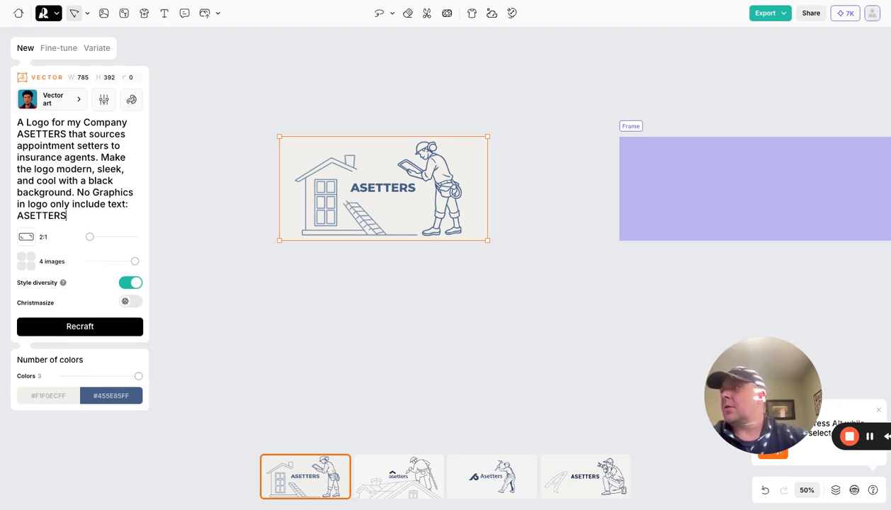
Insert "futuristic," before "sleek" in the logo prompt and regenerate the ASETTERS logo variants
left_click(102, 169)
type("futuris")
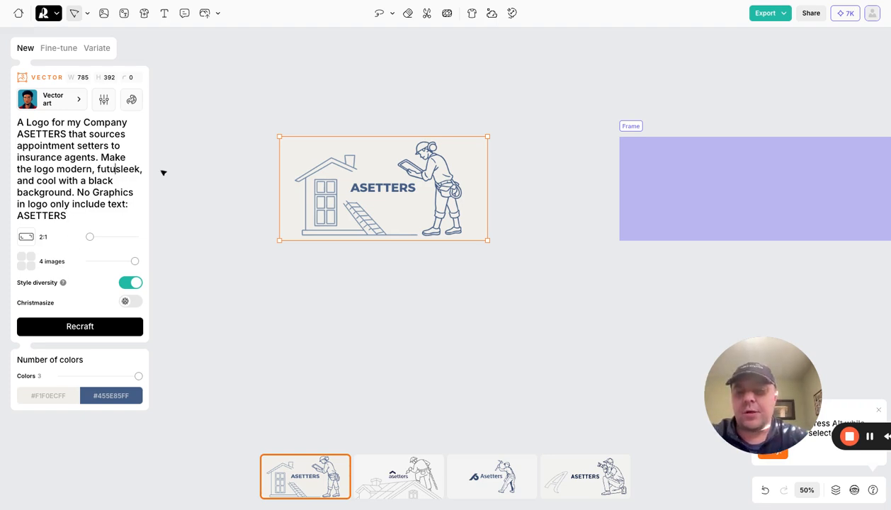
type("tic")
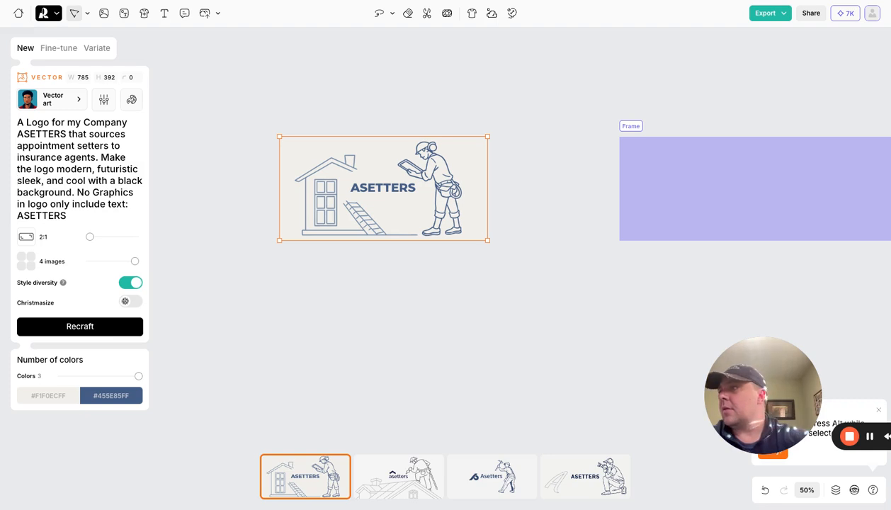
type(",")
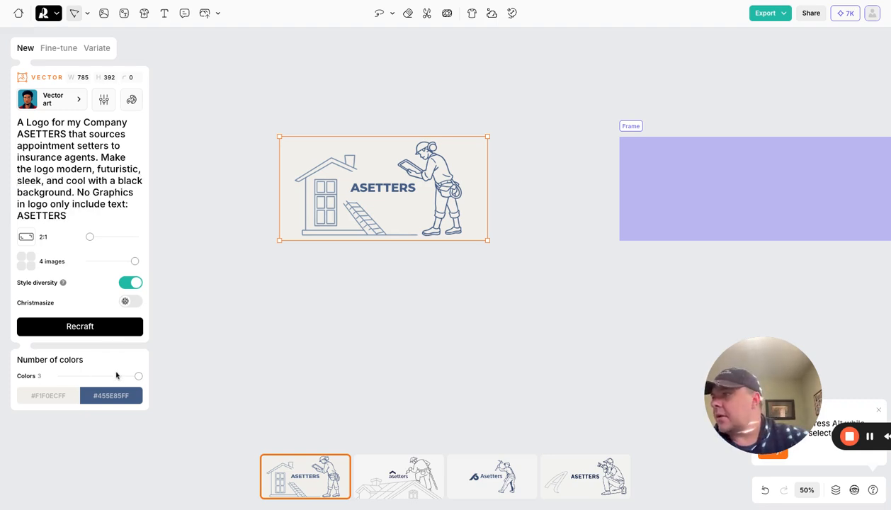
left_click(67, 396)
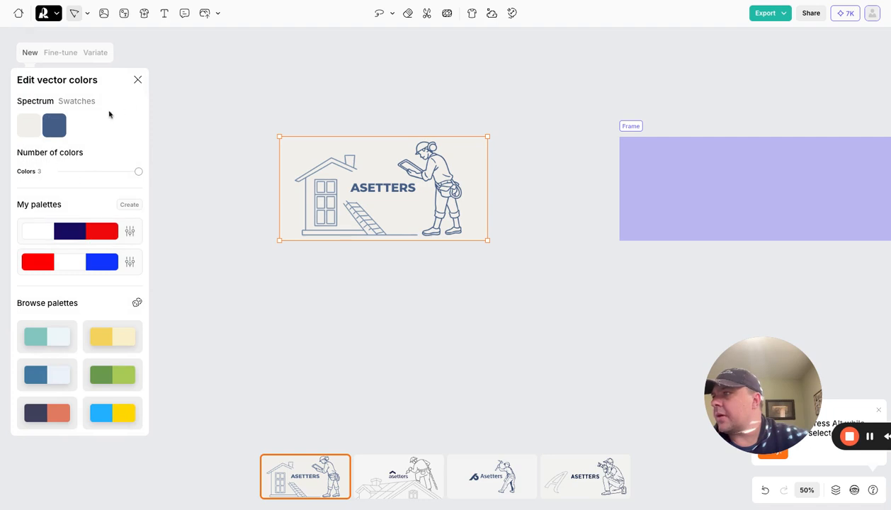
left_click(137, 80)
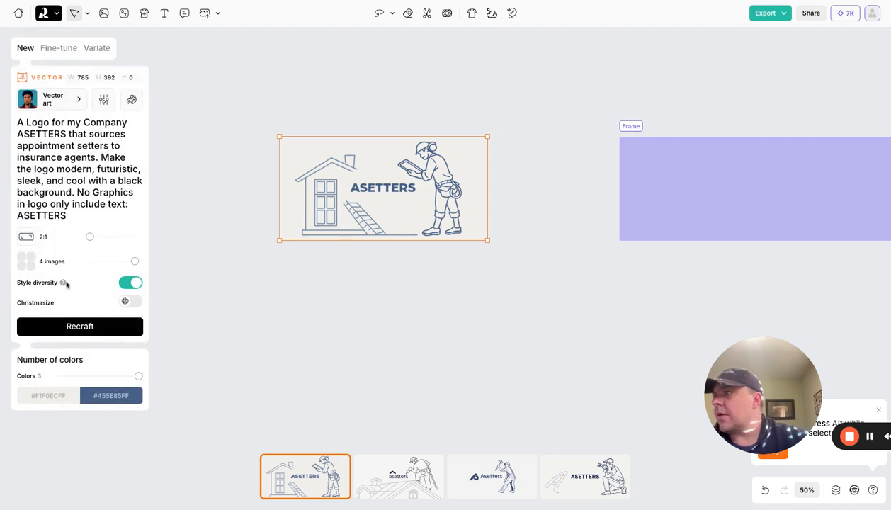
left_click(82, 324)
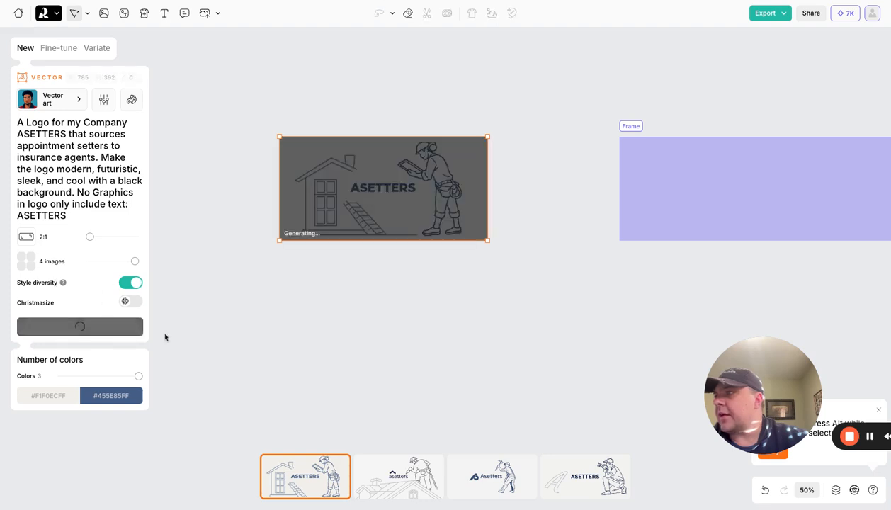
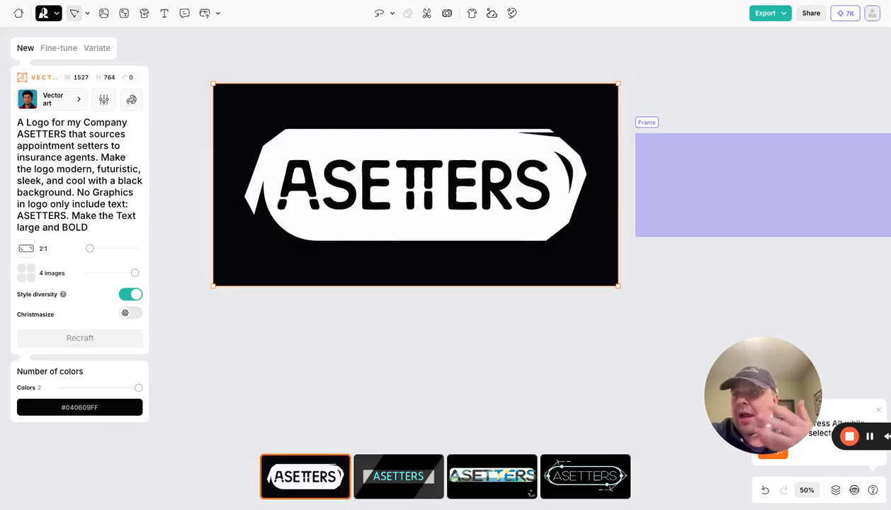
Compare the four black-background ASETTERS logo variants and settle on the fourth, with thin lettering inside a rounded outline
left_click(395, 474)
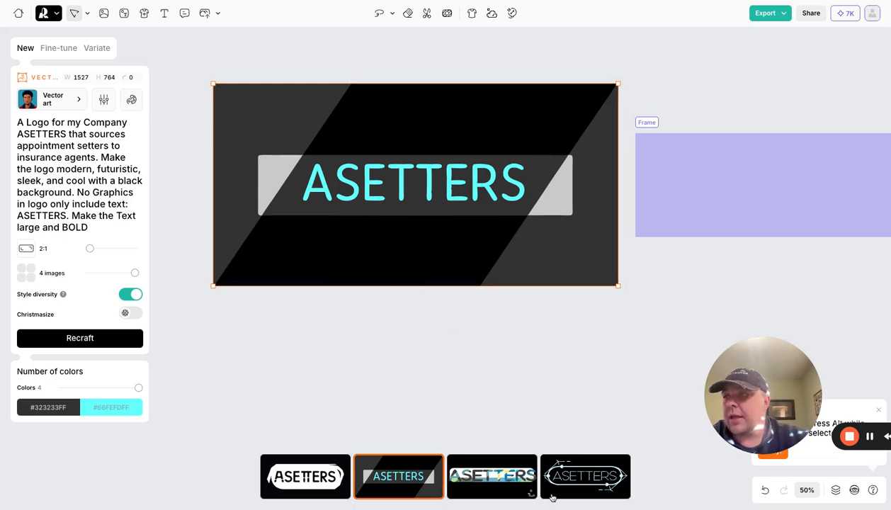
left_click(517, 480)
left_click(582, 479)
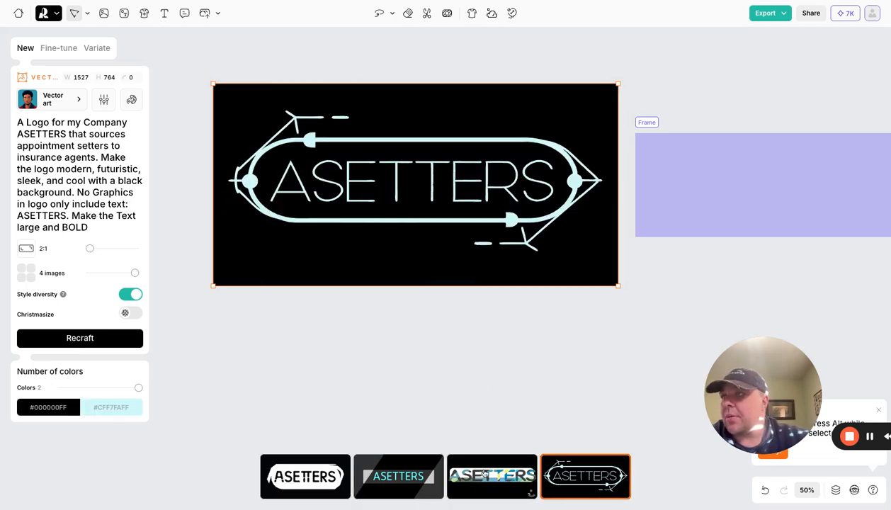
left_click(496, 469)
left_click(603, 466)
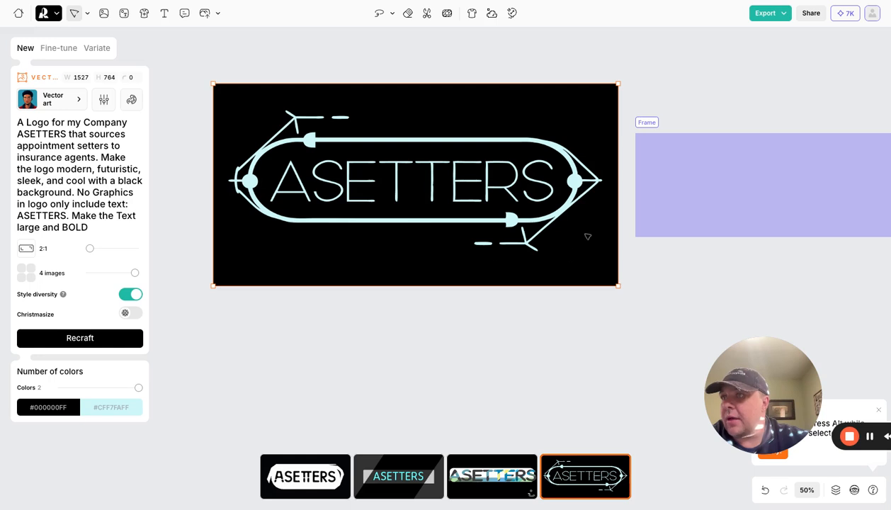
left_click(407, 478)
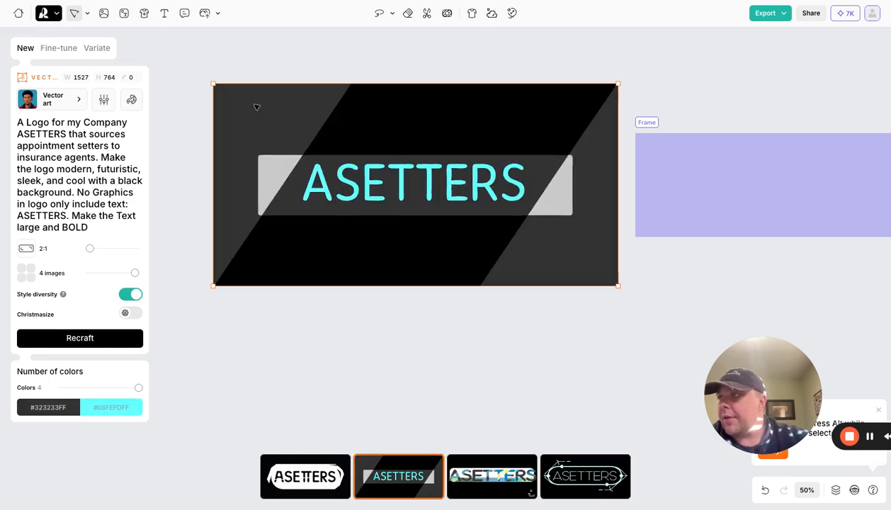
left_click(574, 474)
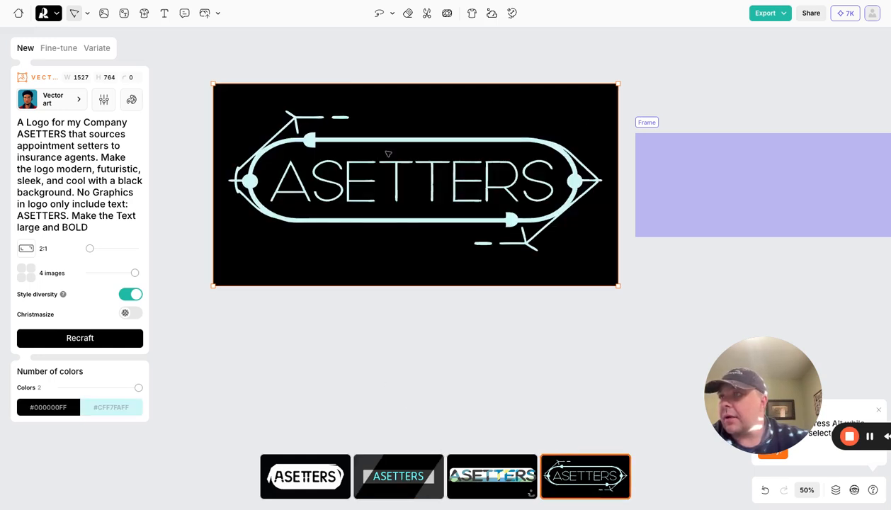
left_click(282, 471)
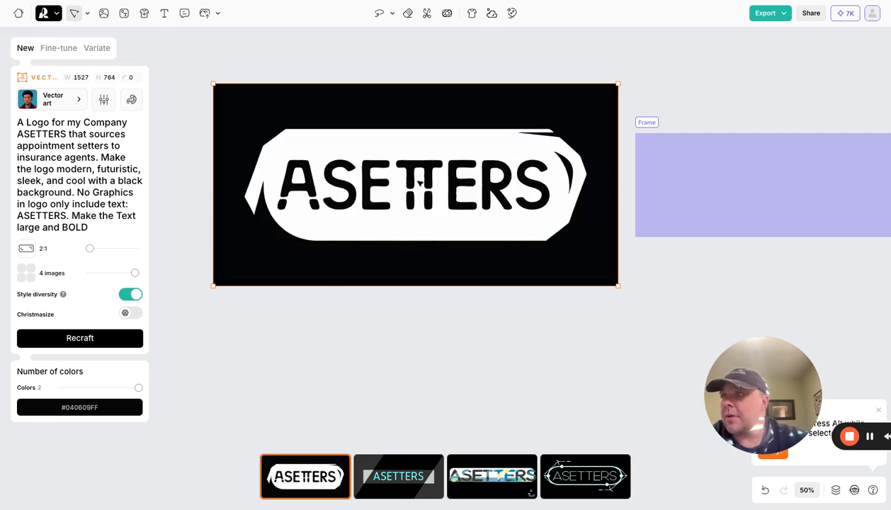
left_click(397, 470)
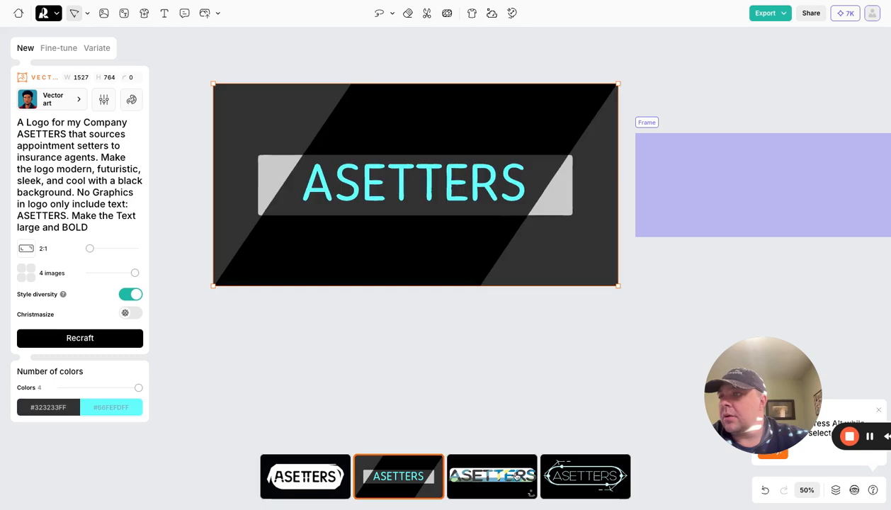
left_click(521, 468)
left_click(574, 477)
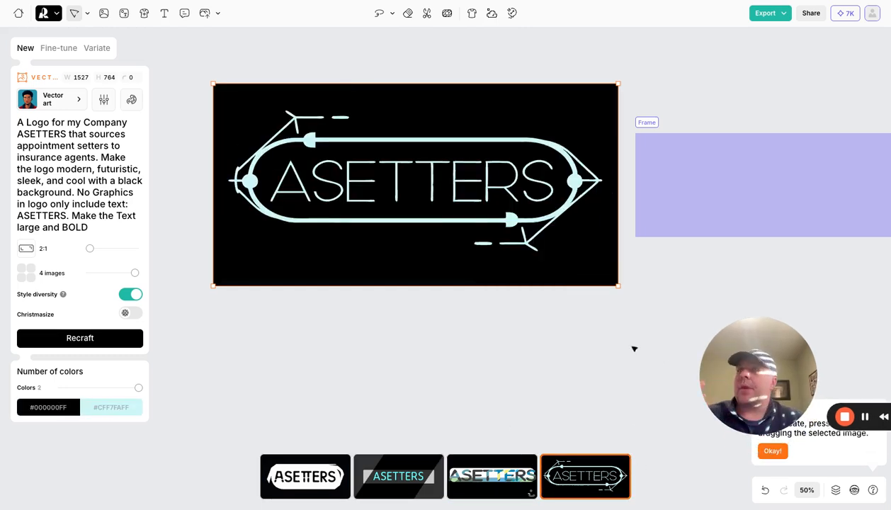
Reselect the thin-lettered ASETTERS logo and remove its background
left_click(452, 58)
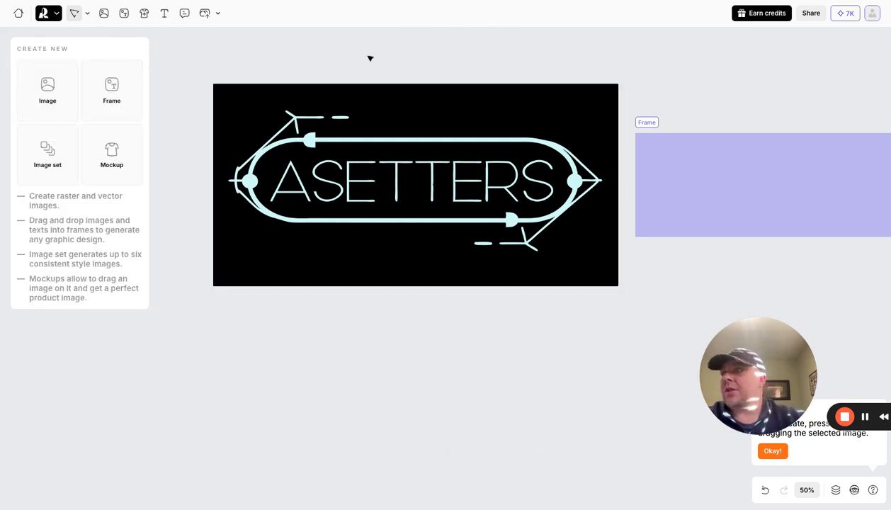
left_click(367, 200)
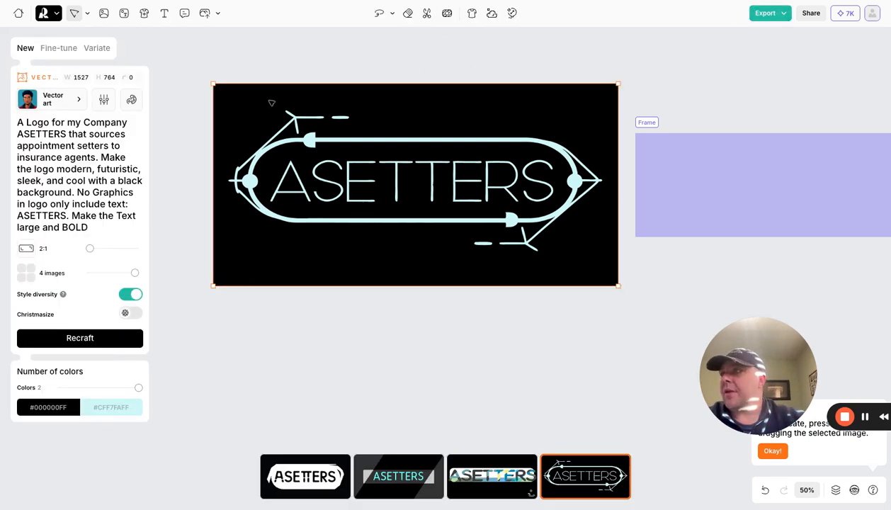
left_click(408, 14)
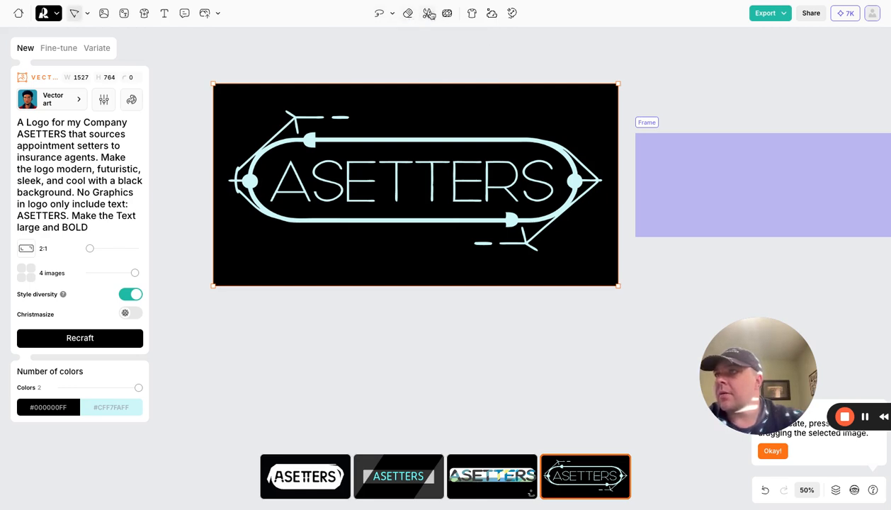
left_click(430, 15)
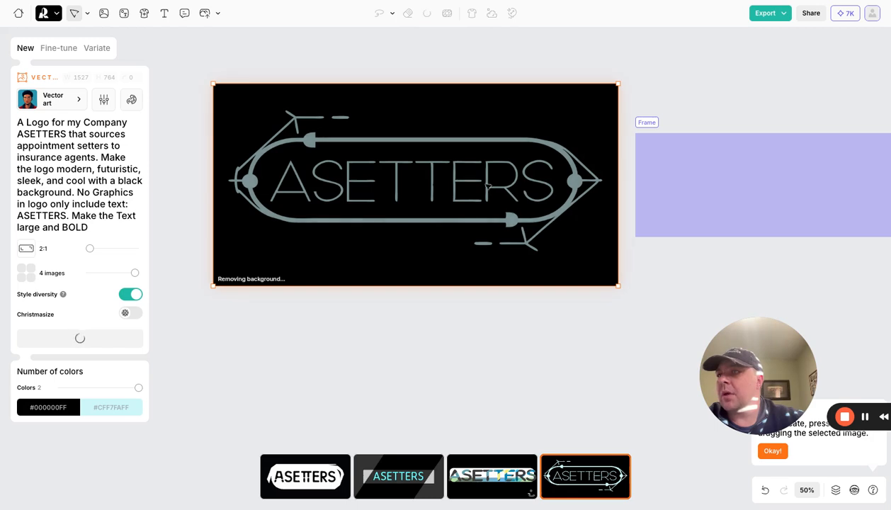
Move the transparent ASETTERS logo so it overlaps the portrait photo and tilt it slightly counterclockwise
mouse_move(342, 197)
left_mouse_down()
mouse_move(646, 198)
mouse_move(253, 198)
mouse_move(216, 148)
mouse_move(225, 148)
left_mouse_up()
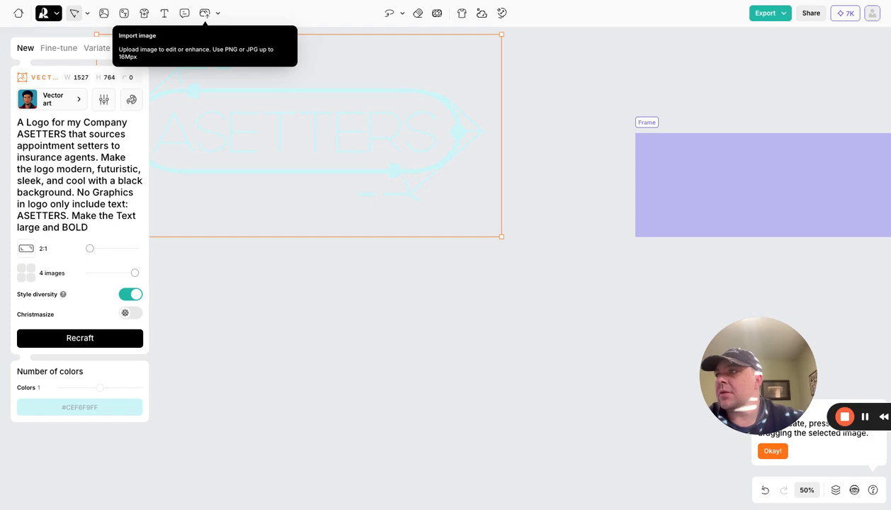
left_click_drag(461, 282, 556, 299)
left_click_drag(254, 92, 415, 241)
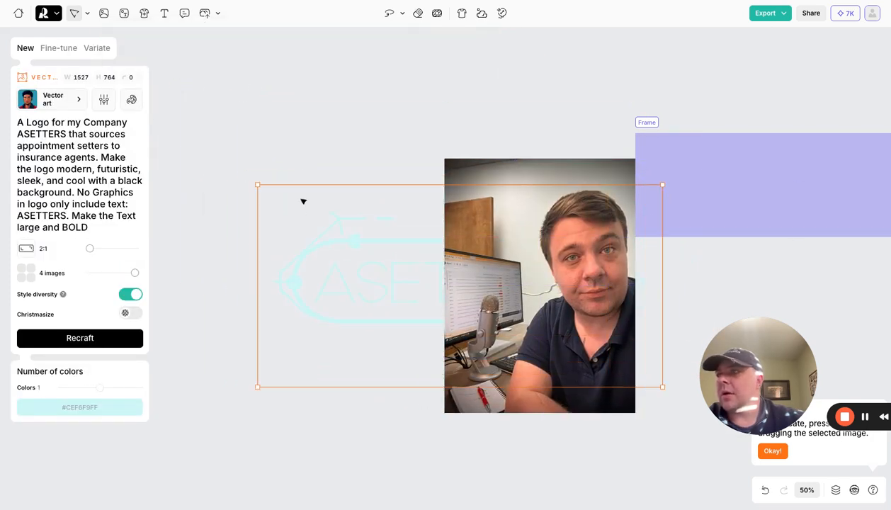
left_click_drag(252, 183, 249, 193)
Bring the logo in front of the portrait photo and shrink it to about 530 × 265, centred across the photo's lower part
right_click(362, 265)
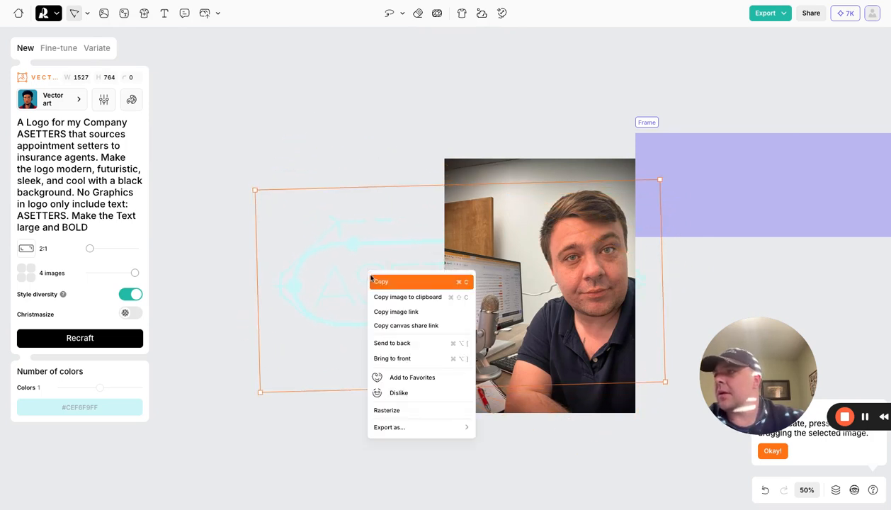
left_click(411, 358)
left_click_drag(255, 190, 523, 315)
left_click_drag(596, 354, 543, 363)
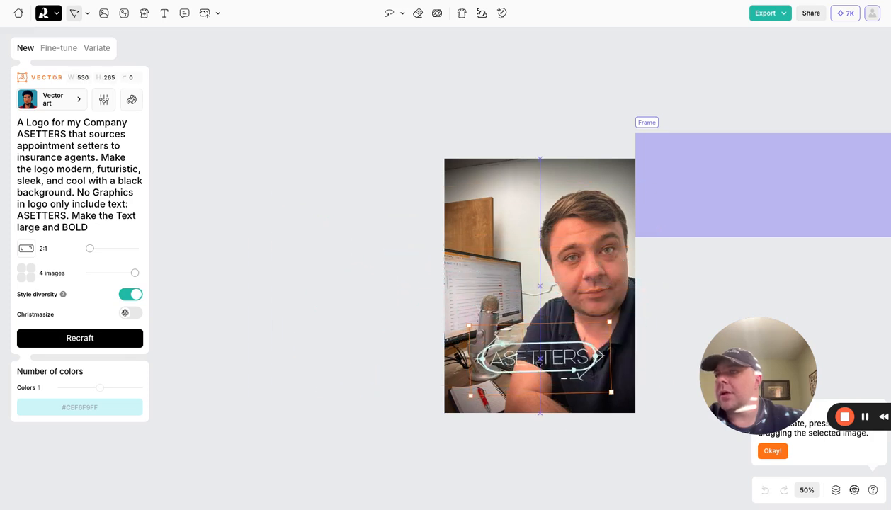
Select the portrait photo and the logo together and move both away from the purple frame onto empty canvas
left_click(429, 262)
left_click_drag(378, 134, 593, 431)
left_click_drag(538, 267, 401, 216)
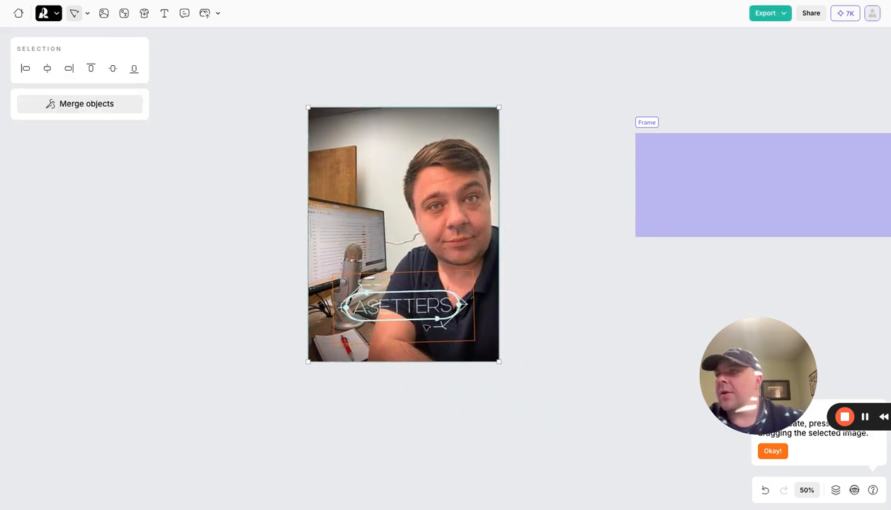
Deselect the photo and logo pair without merging them, and shift the logo slightly lower on the photo
right_click(401, 216)
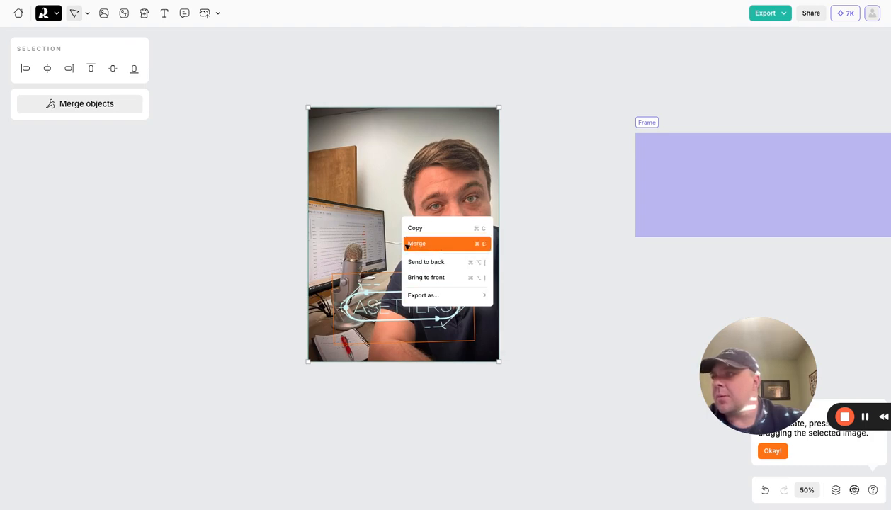
left_click(571, 202)
mouse_move(405, 318)
left_mouse_down()
mouse_move(431, 333)
mouse_move(405, 333)
mouse_move(412, 315)
left_mouse_up()
left_click(553, 290)
Add the text "ASETTERS.COM" over the upper part of the portrait photo
left_click(164, 13)
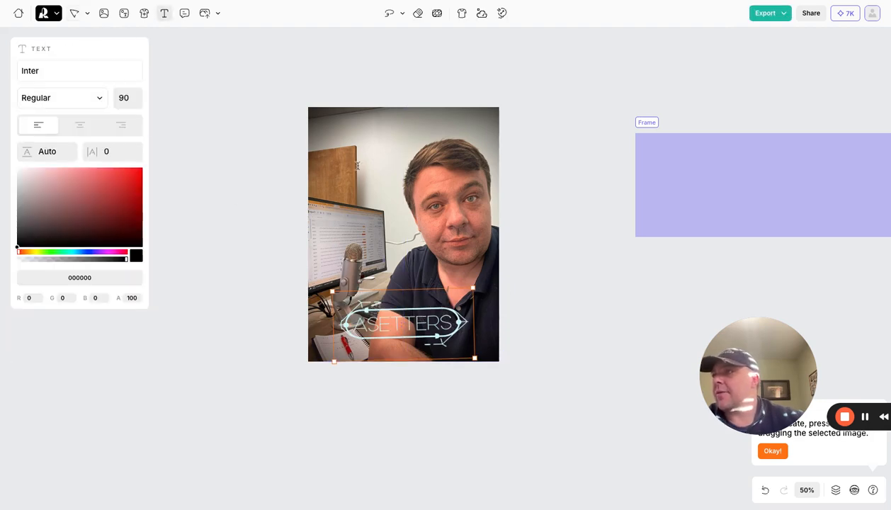
type("AS")
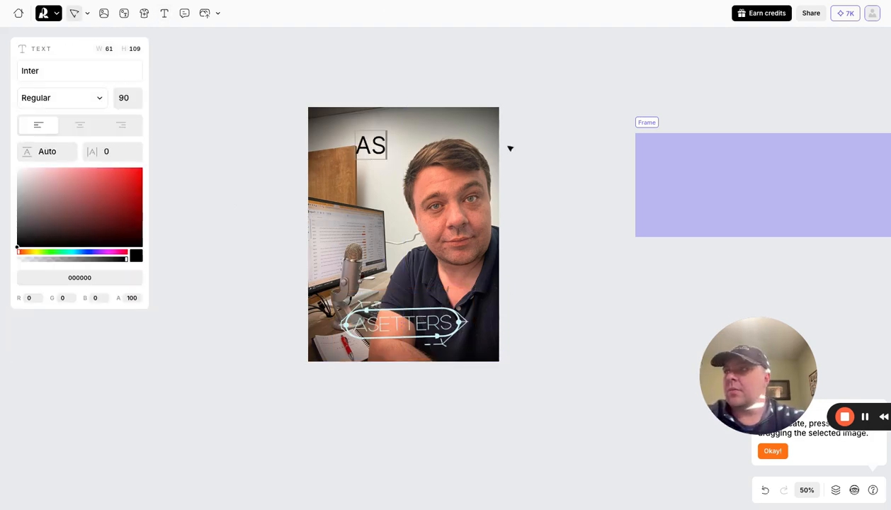
type("ETTERS>C")
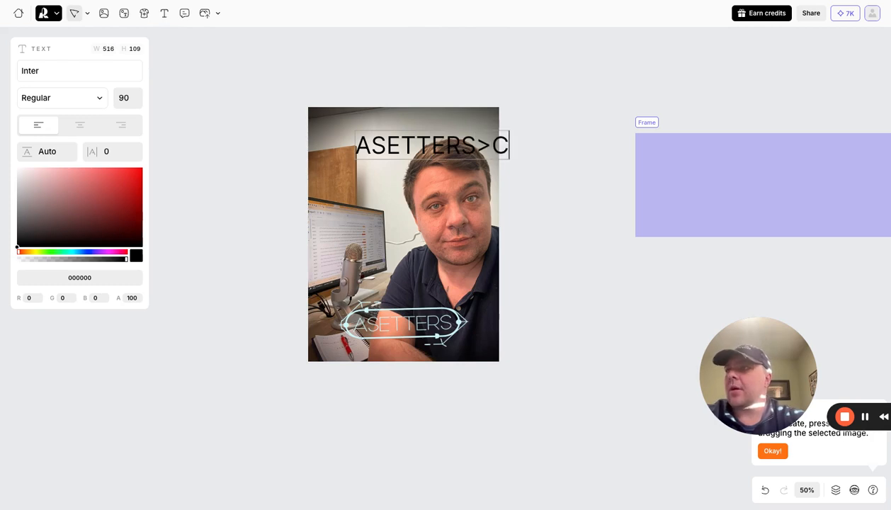
key("BackSpace")
key("BackSpace")
type(".COM")
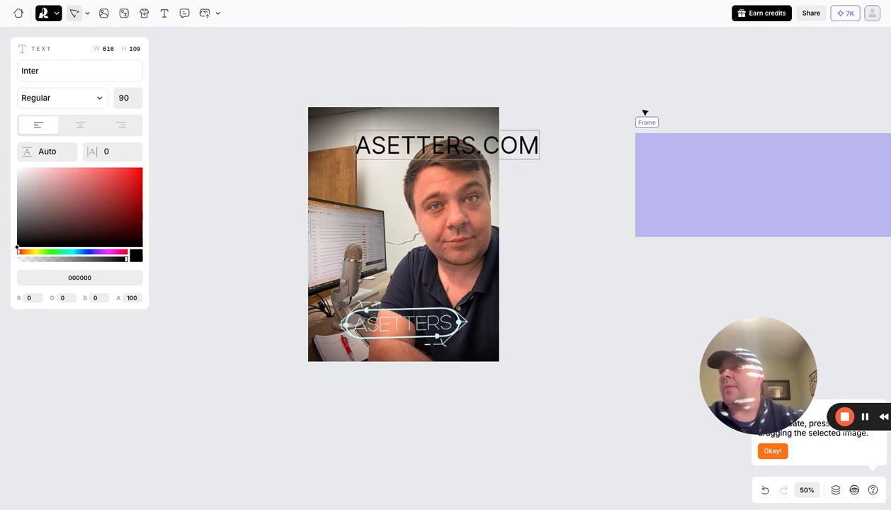
Shrink the ASETTERS.COM text to font size 63 and place it roughly centred across the top of the photo
left_click(568, 98)
mouse_move(497, 148)
left_mouse_down()
mouse_move(451, 150)
mouse_move(456, 136)
mouse_move(494, 150)
left_mouse_up()
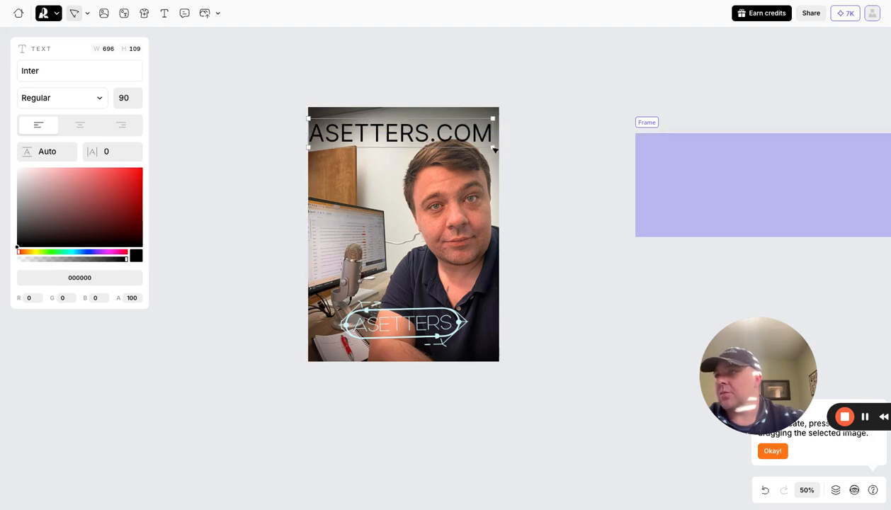
left_click_drag(493, 150, 504, 154)
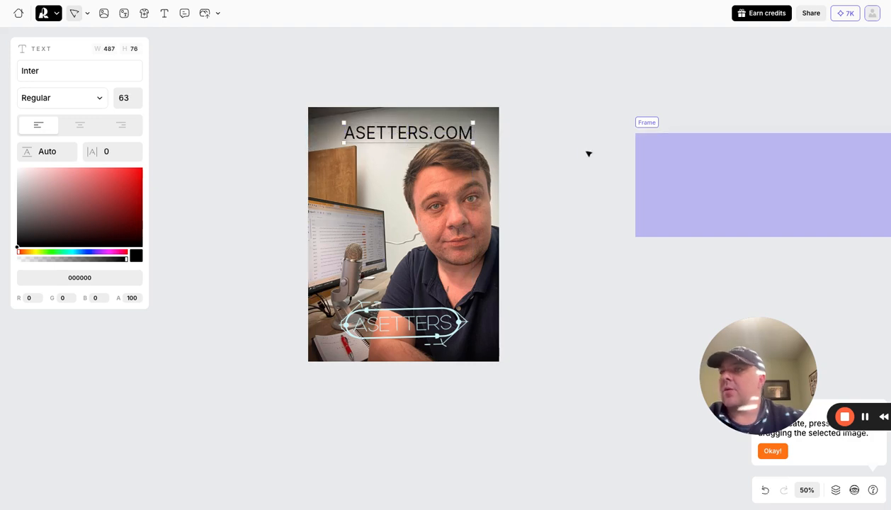
left_click(579, 150)
left_click(430, 140)
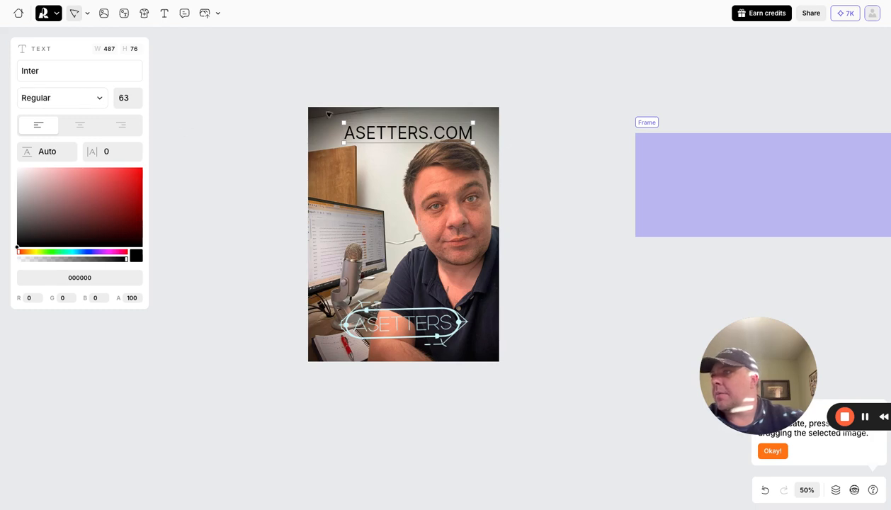
left_click(544, 135)
left_click_drag(417, 133, 412, 133)
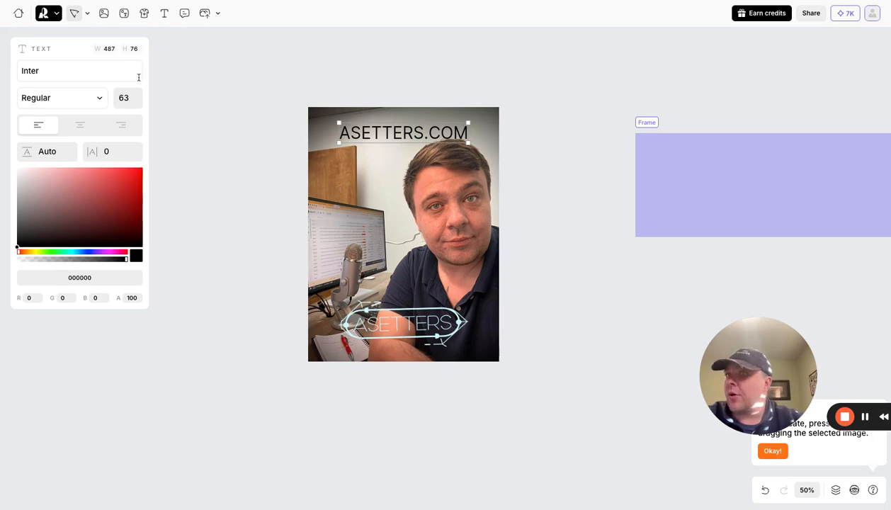
Set the ASETTERS.COM text to the Poppins font in Bold and nudge it slightly right on the photo
left_click(64, 99)
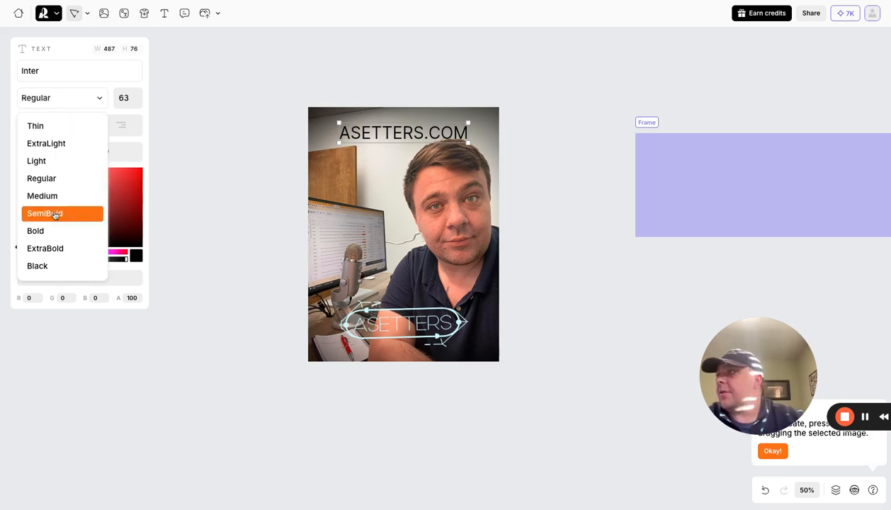
left_click(63, 232)
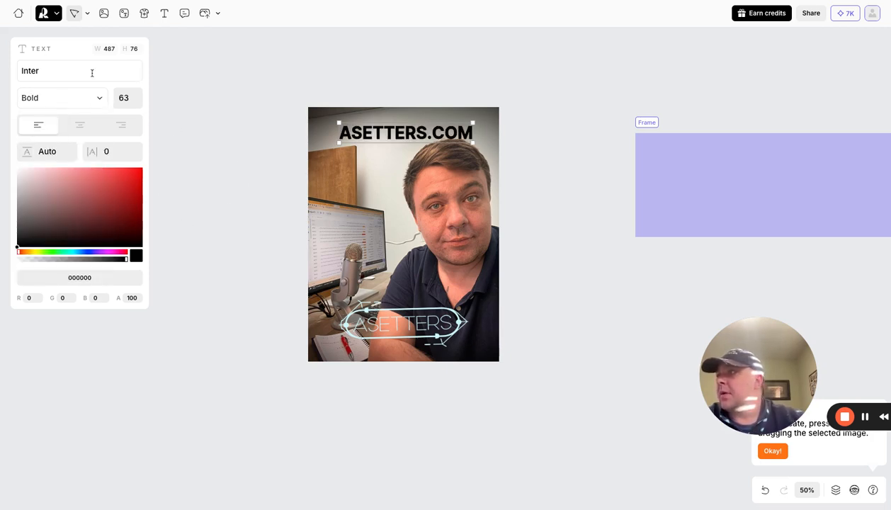
left_click(92, 72)
scroll(71, 181, "down", 5)
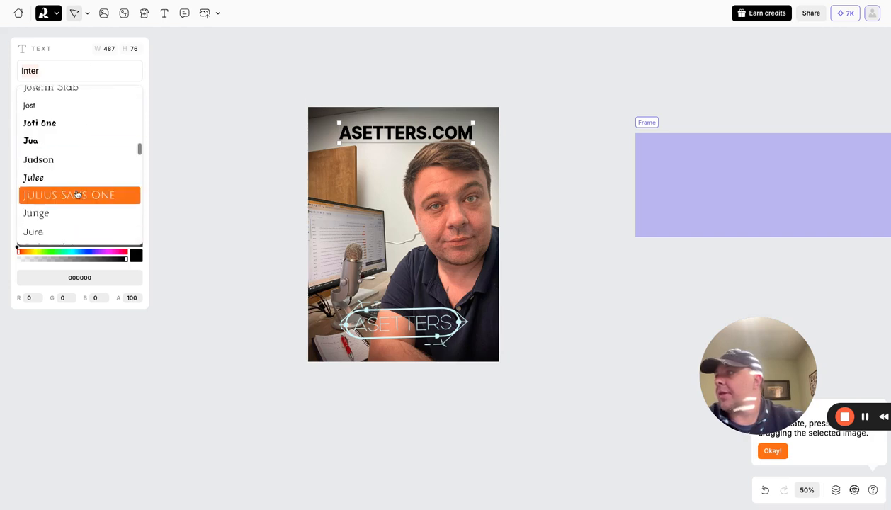
scroll(77, 194, "down", 5)
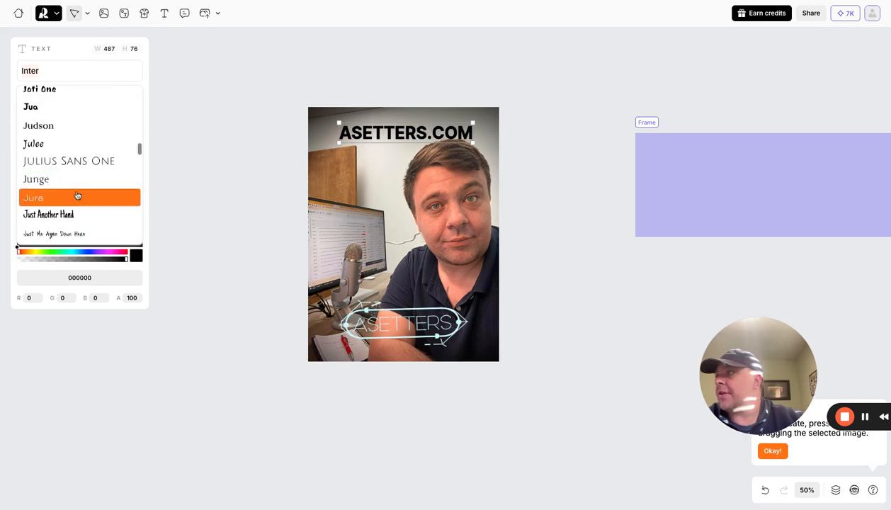
left_click(73, 70)
type("Pop")
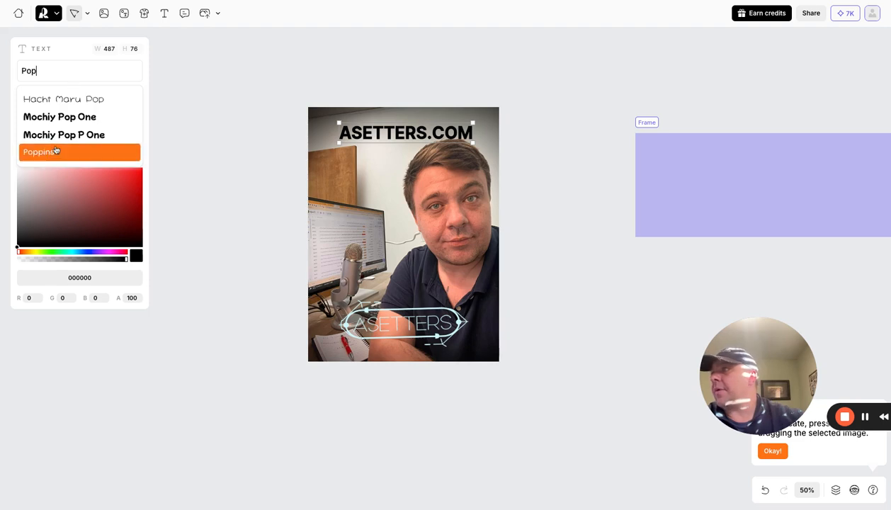
left_click(57, 152)
left_click(233, 93)
left_click_drag(378, 136, 385, 138)
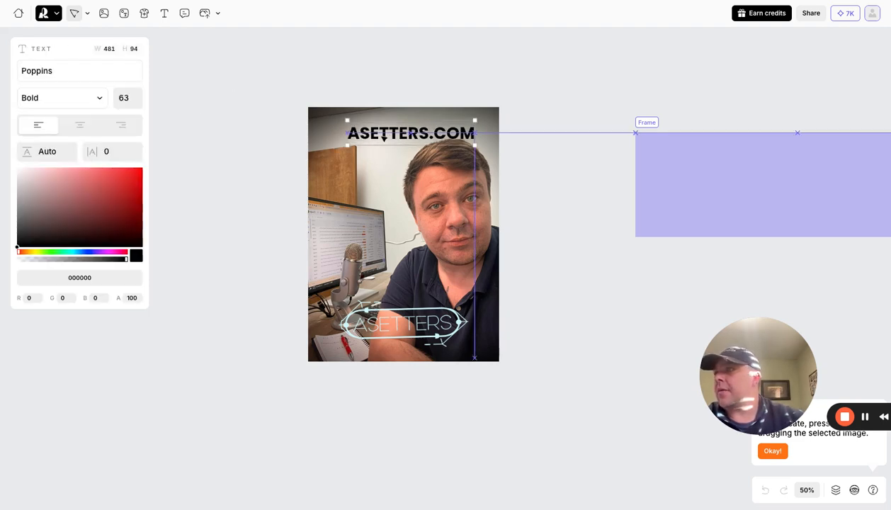
Recolor the ASETTERS.COM text to dark red, hex 5A0909
left_click(278, 92)
left_click(385, 137)
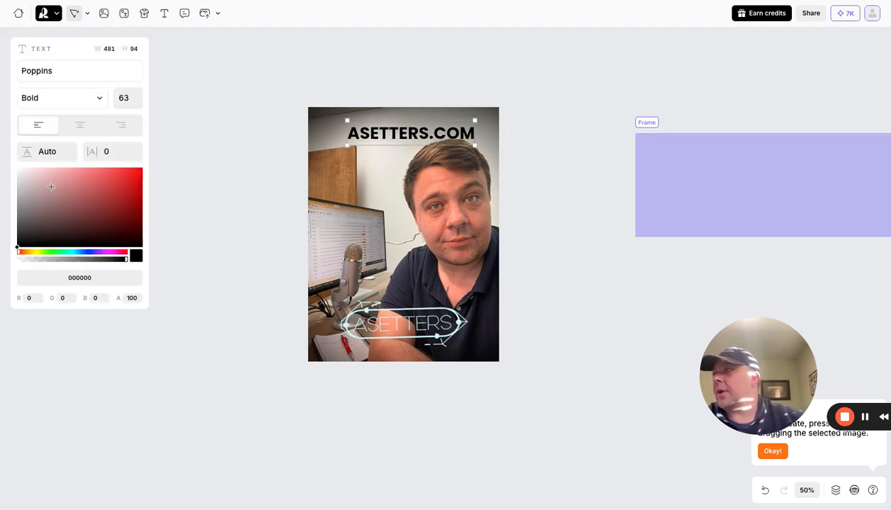
mouse_move(52, 184)
left_mouse_down()
mouse_move(114, 186)
mouse_move(115, 221)
mouse_move(131, 218)
left_mouse_up()
left_click(228, 84)
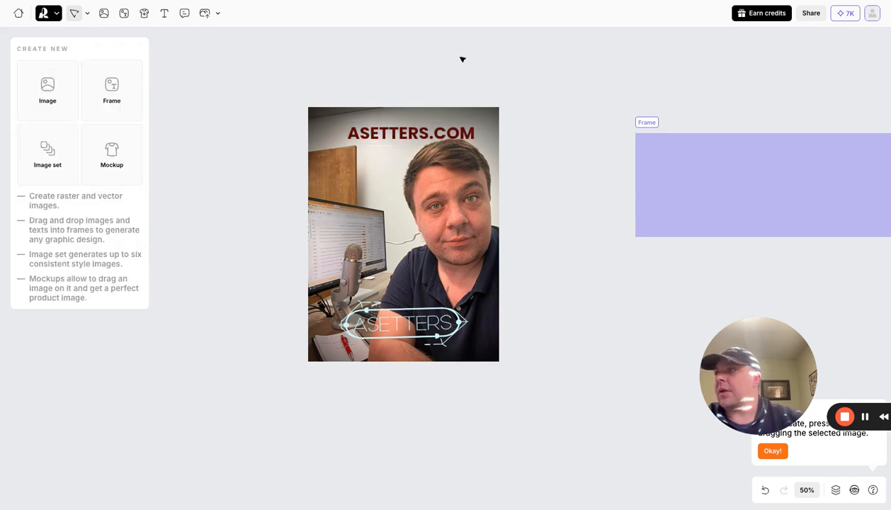
left_click(414, 138)
mouse_move(414, 138)
left_mouse_down()
mouse_move(413, 150)
mouse_move(414, 139)
left_mouse_up()
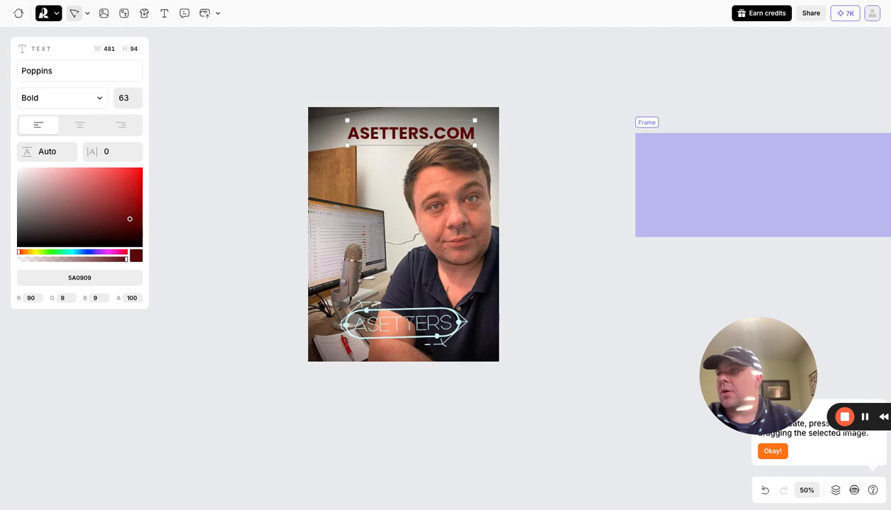
Shift the ASETTERS logo toward the photo's lower-left and try the lime green and pale pink palette colors on it
left_click_drag(408, 324, 384, 307)
left_click(83, 409)
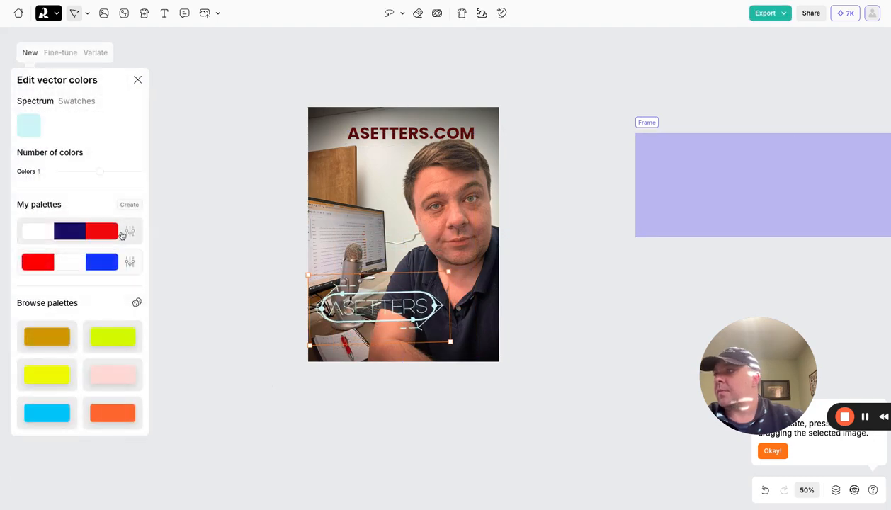
left_click(114, 333)
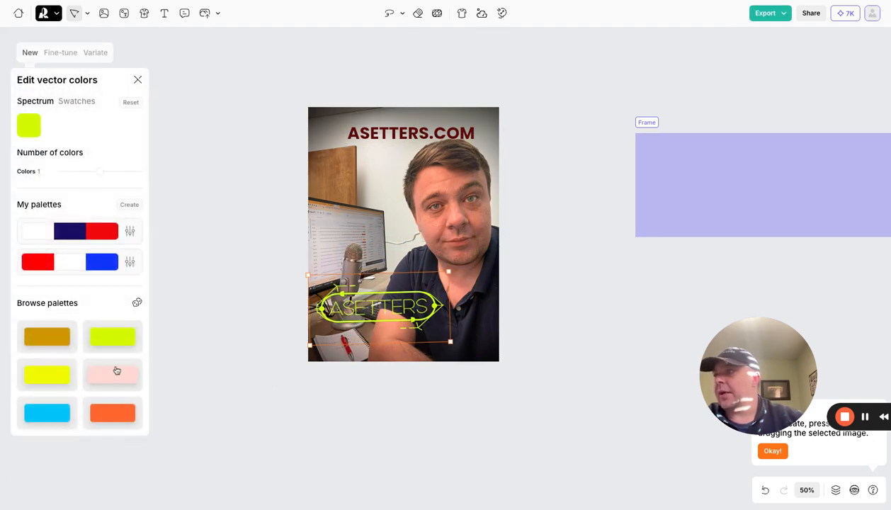
left_click(115, 371)
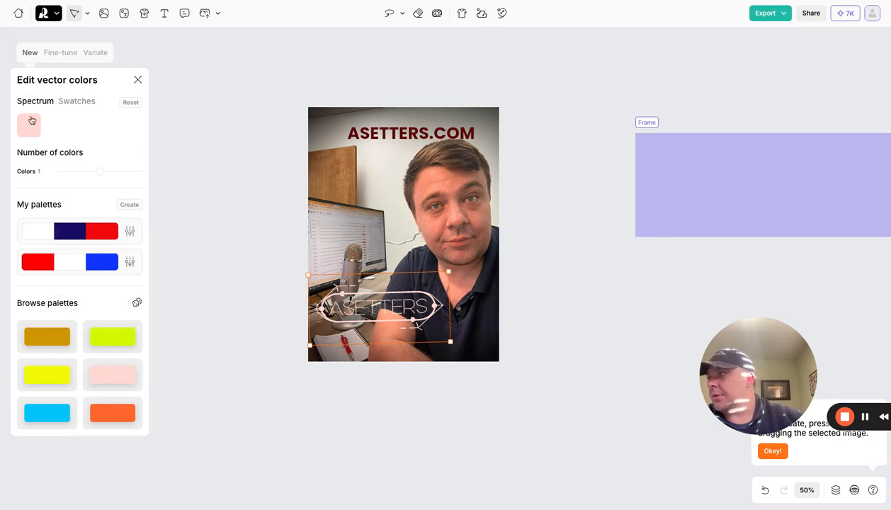
Give the ASETTERS logo a custom vector color, trying black and settling on white
left_click(29, 124)
left_click_drag(219, 124, 161, 153)
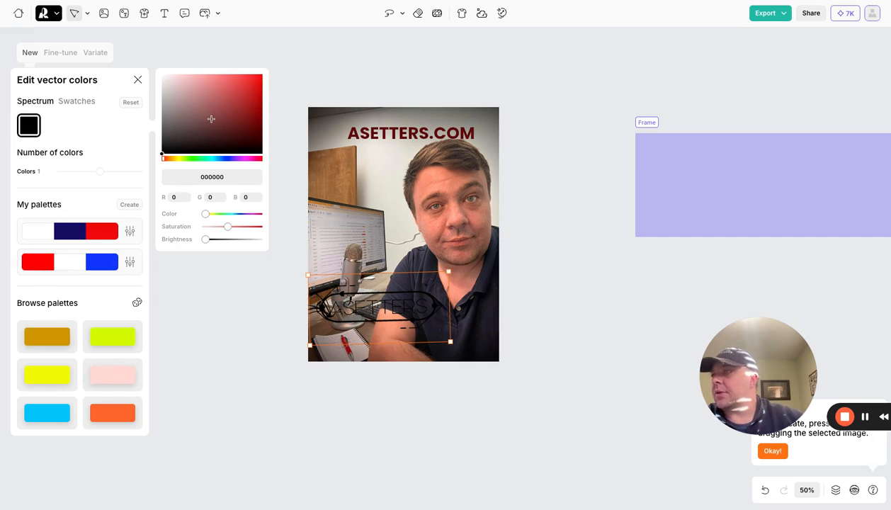
left_click_drag(211, 119, 161, 75)
left_click(550, 280)
Shrink the logo to about 395 × 198 in the photo's lower-right corner and make the ASETTERS.COM text smaller, centred at the top
left_click_drag(405, 318, 445, 335)
left_click_drag(488, 289, 452, 307)
left_click_drag(404, 337, 449, 336)
left_click_drag(419, 135, 440, 136)
left_click(294, 69)
Deselect the photo, text and logo without merging them, and move the logo toward the photo's lower centre
left_click_drag(279, 79, 586, 396)
right_click(394, 192)
left_click(288, 128)
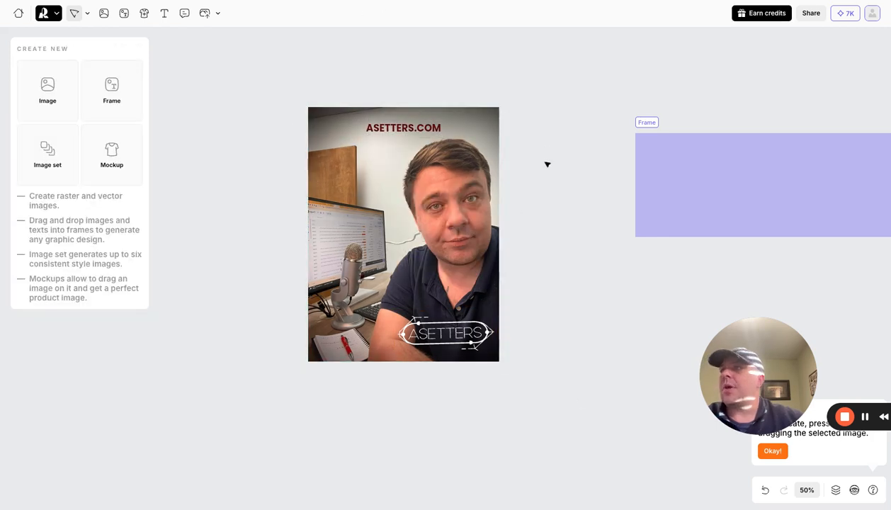
right_click(451, 340)
left_click_drag(486, 345, 457, 334)
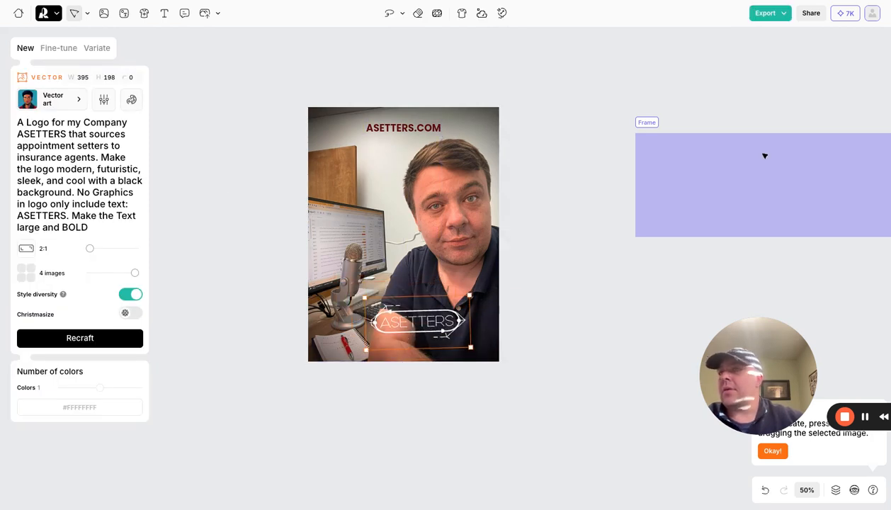
Replace the purple frame with a new 16:9 frame of about 874 × 500 beside the portrait photo
left_click_drag(750, 140, 730, 161)
key("Delete")
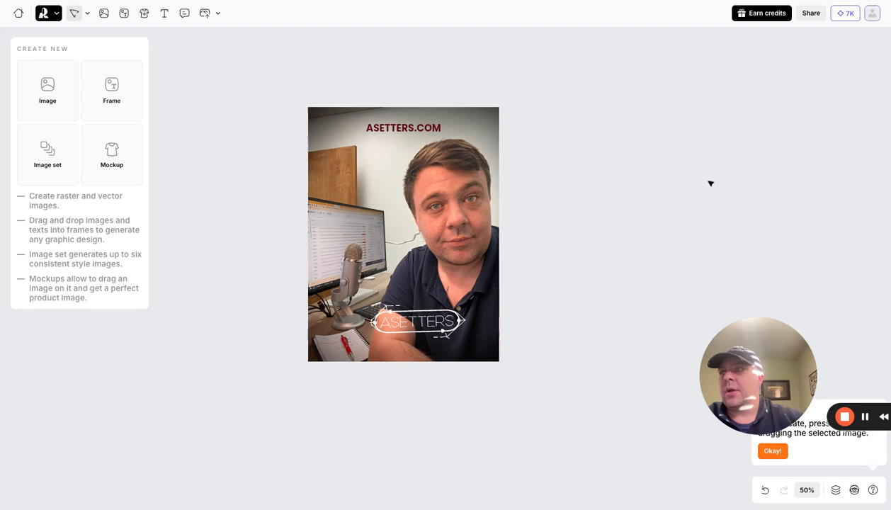
left_click(112, 89)
mouse_move(561, 105)
left_mouse_down()
mouse_move(772, 332)
mouse_move(672, 240)
mouse_move(793, 238)
left_mouse_up()
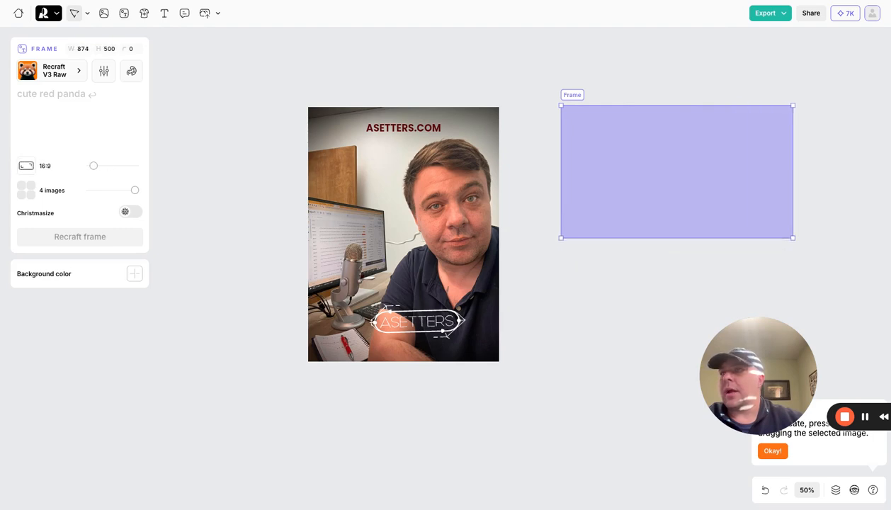
left_click_drag(719, 199, 711, 200)
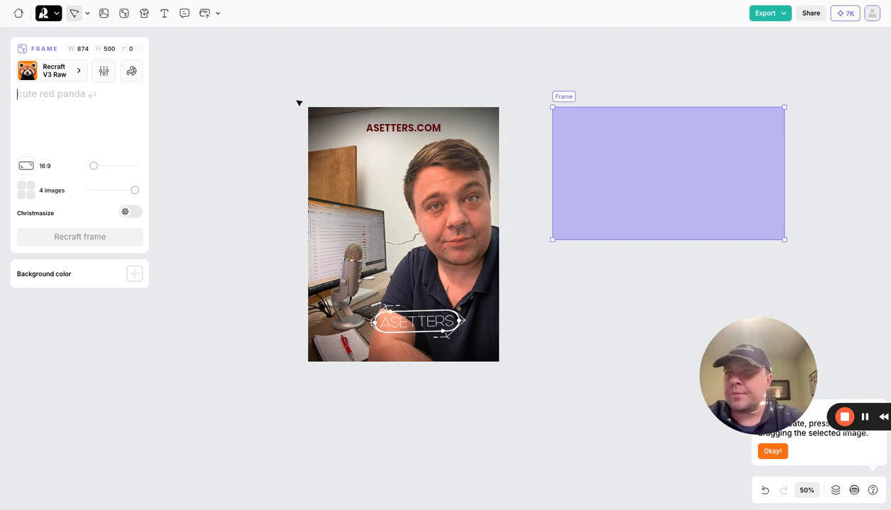
Generate content for the new frame from the prompt "A Headset ICON", keeping the Recraft V3 Raw style
type("A Headset ICON")
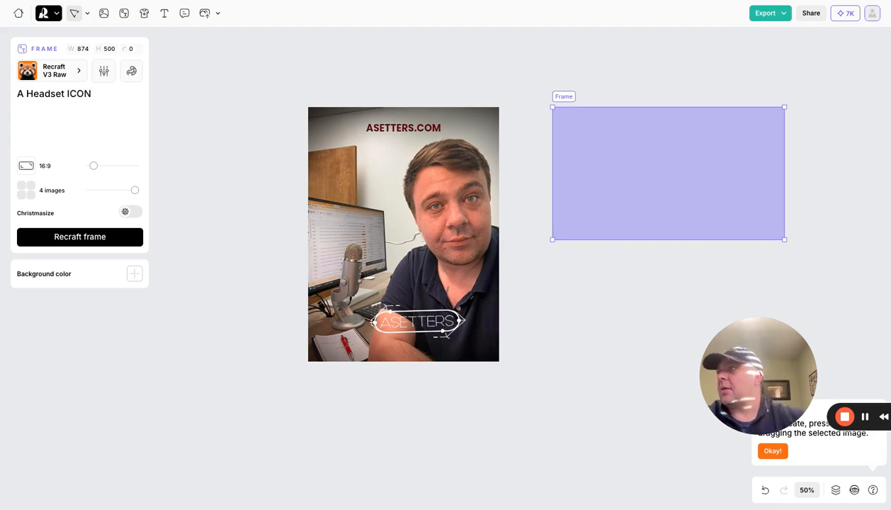
left_click(57, 73)
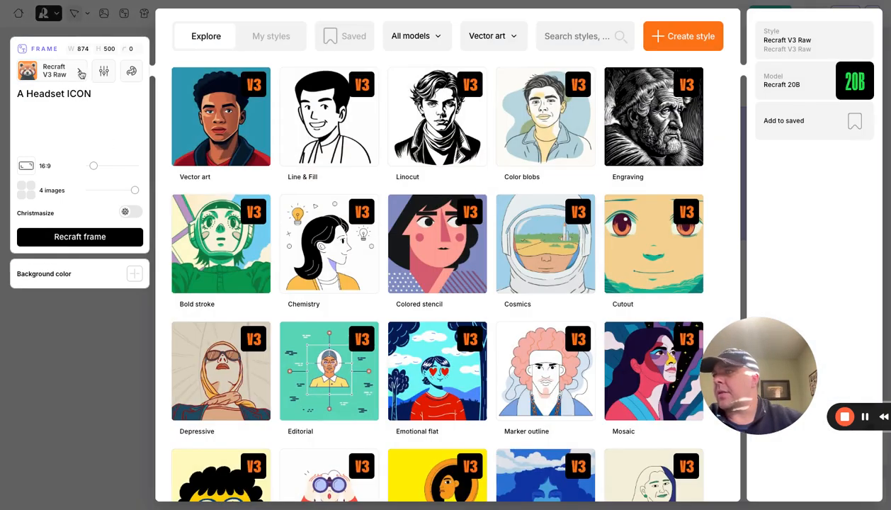
left_click(101, 235)
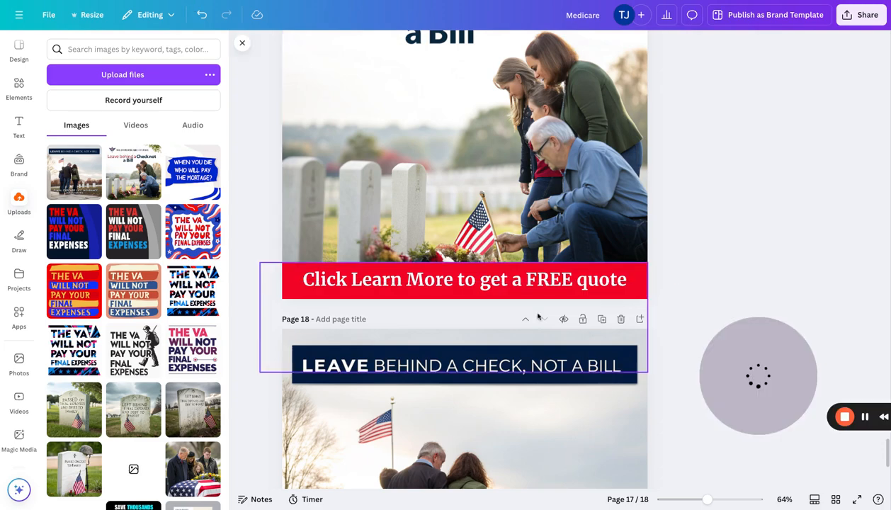
In Canva's Medicare design, review the veterans life insurance ad on page 18 and browse the available design elements
scroll(526, 342, "down", 4)
scroll(513, 338, "up", 1)
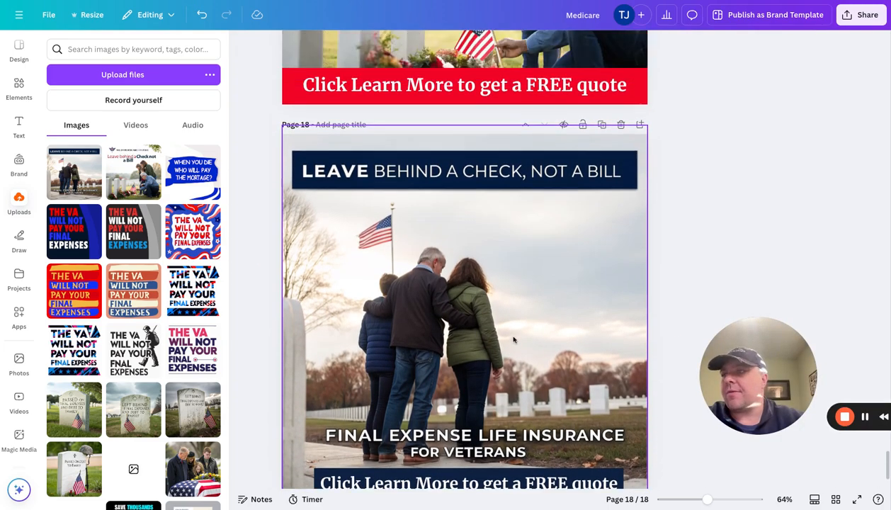
scroll(513, 338, "down", 1)
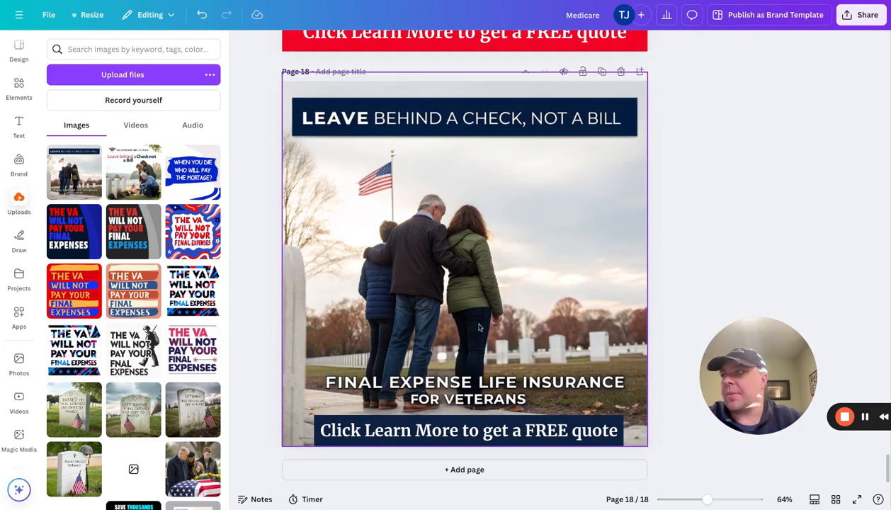
left_click(19, 85)
scroll(148, 297, "down", 5)
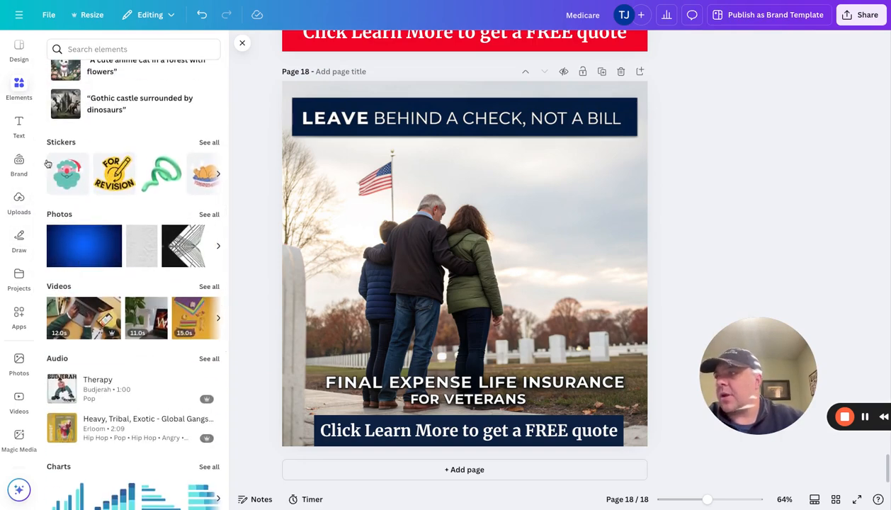
scroll(31, 204, "up", 1)
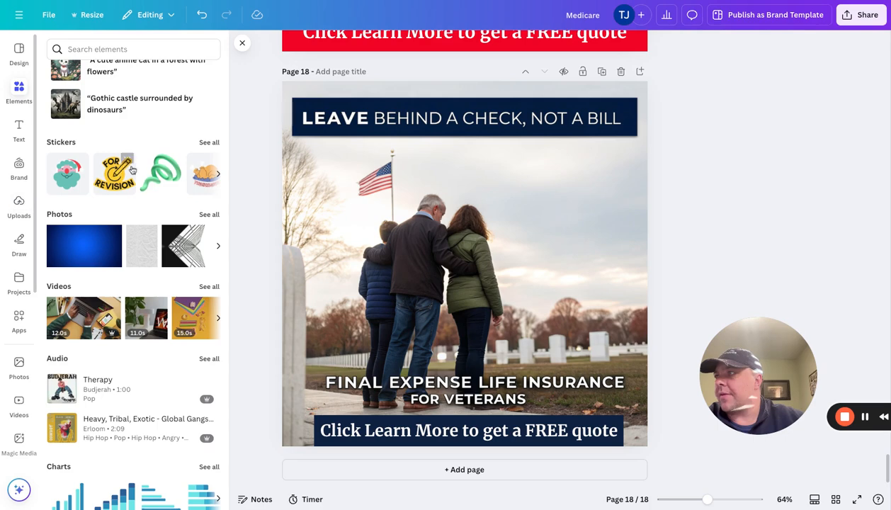
scroll(131, 170, "up", 5)
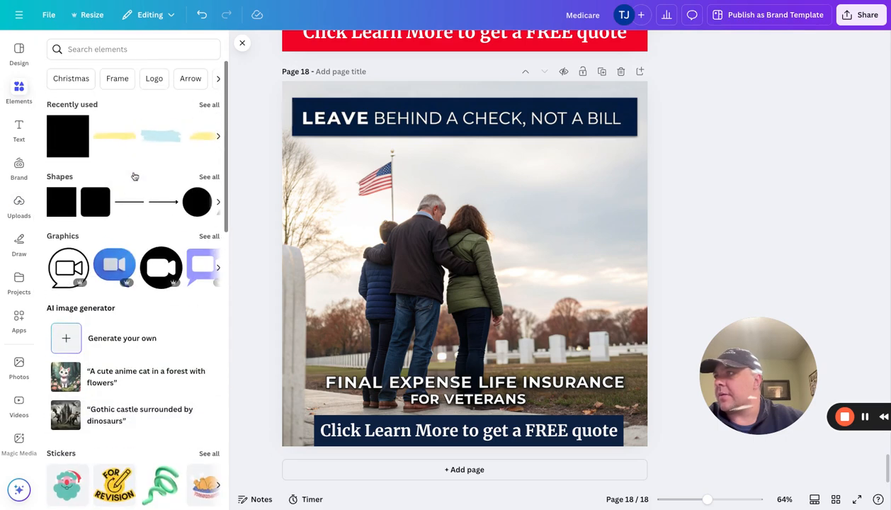
left_click(514, 257)
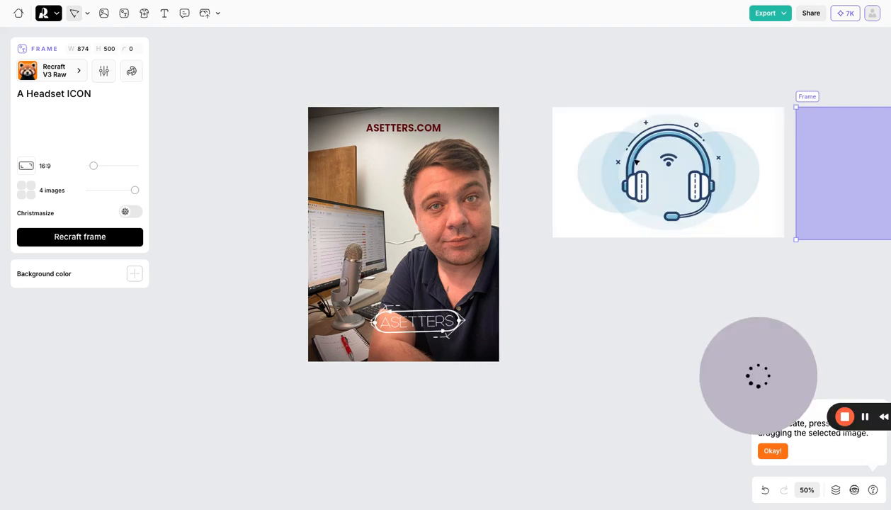
Remove the headset icon's background and place it at about 301 × 169 in the portrait photo's upper-left corner, beside ASETTERS.COM
left_click_drag(636, 162, 606, 162)
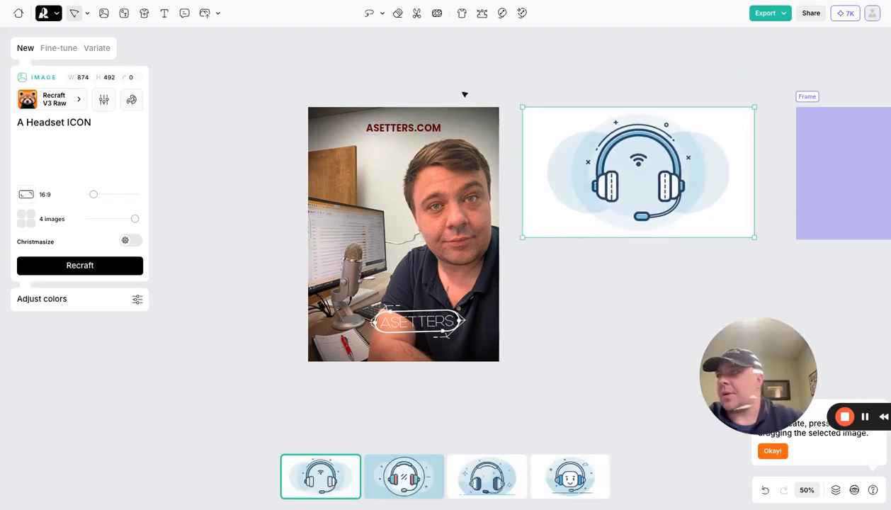
left_click(417, 13)
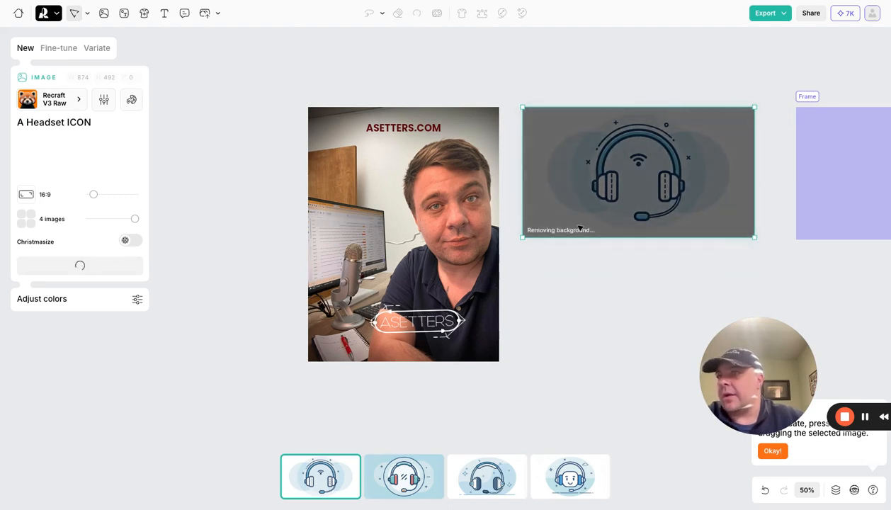
left_click_drag(663, 181, 507, 234)
left_click_drag(541, 166, 378, 256)
left_click_drag(358, 289, 378, 152)
left_click(640, 200)
left_click(359, 148)
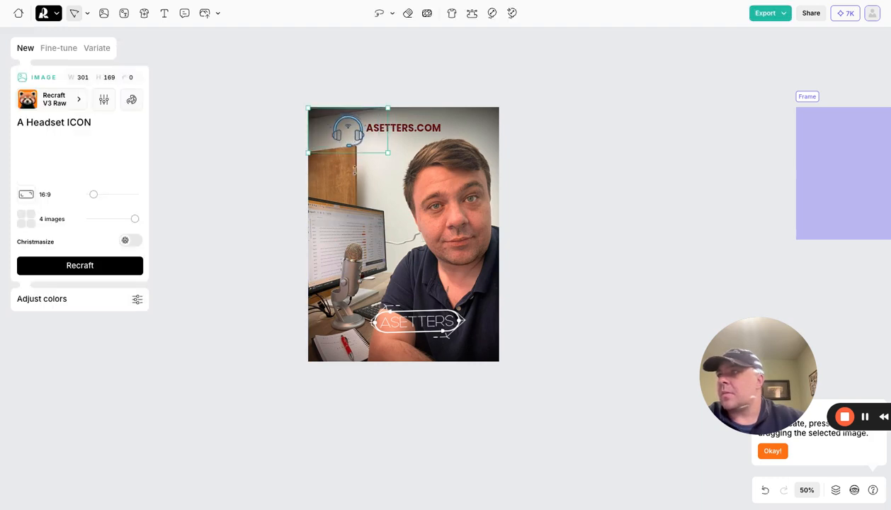
Shift the headset icon's color spectrum to an orange-brown tone and shrink the icon to about 256 × 144
left_click(135, 301)
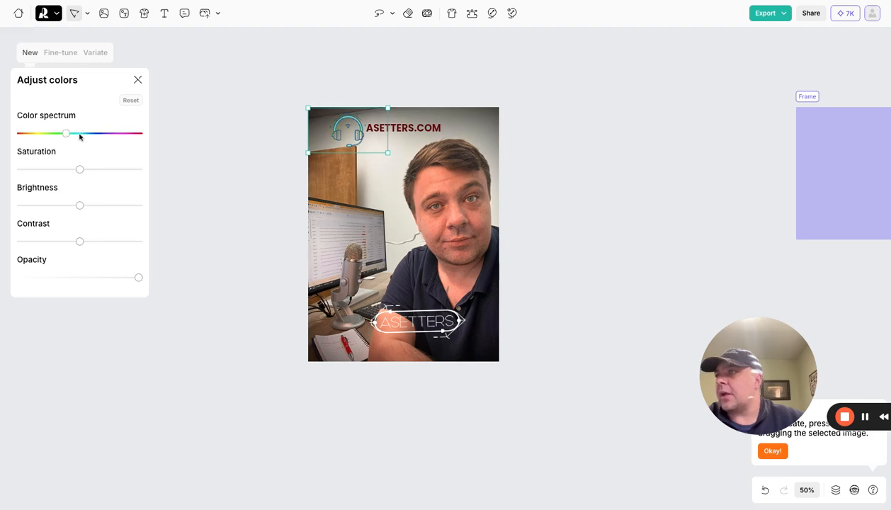
left_click(547, 189)
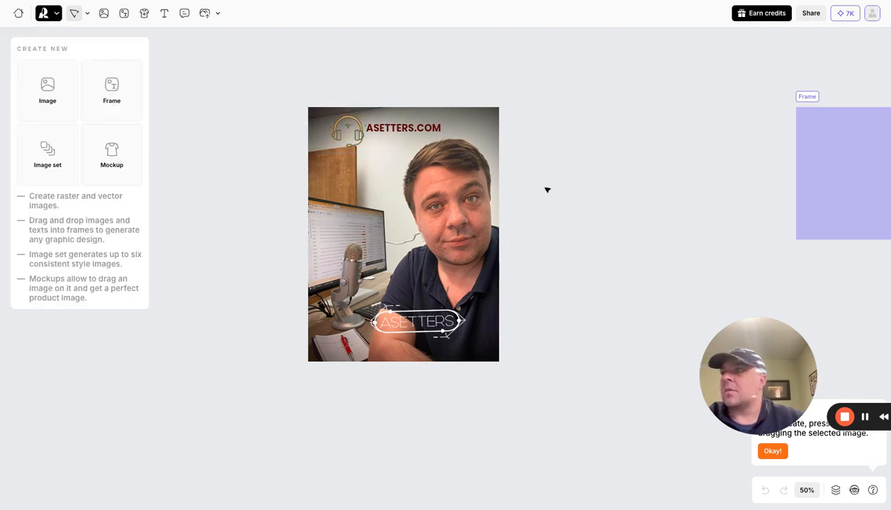
left_click(327, 134)
left_click_drag(387, 153, 377, 147)
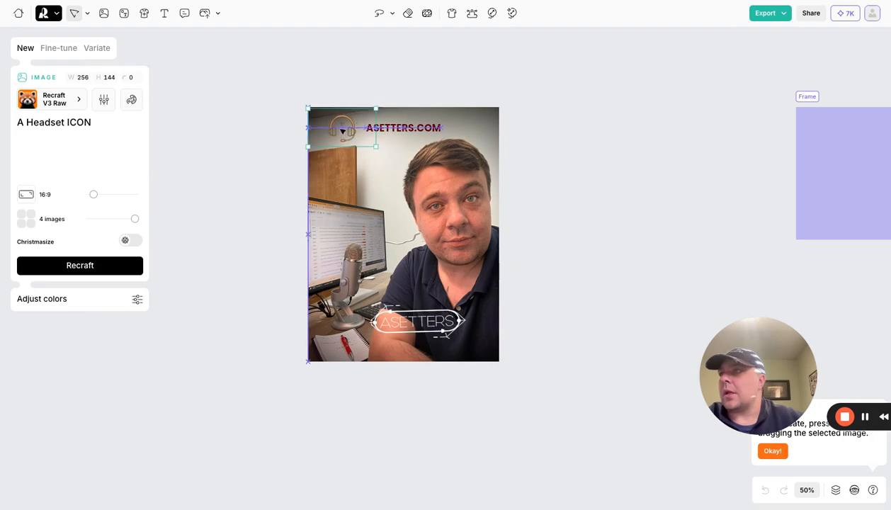
Remove the portrait photo's background, then separate the cutout and the white ASETTERS logo so they no longer overlap
left_click(480, 144)
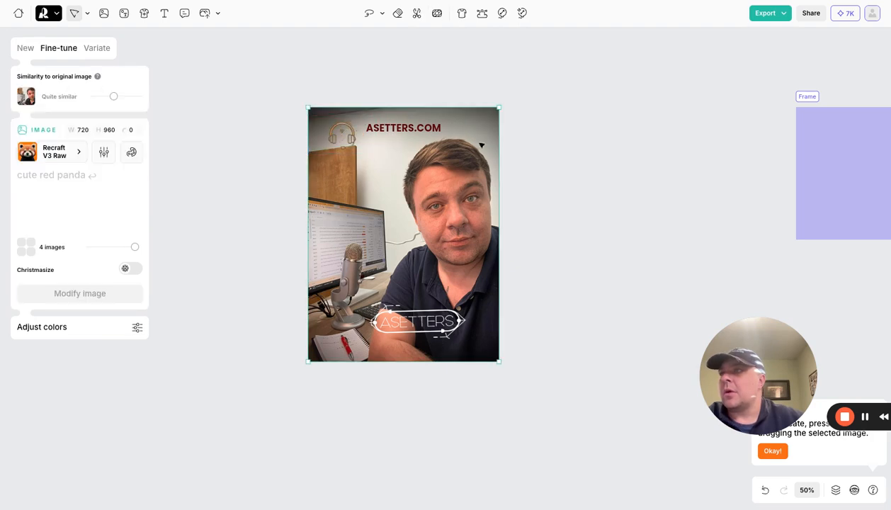
left_click(416, 14)
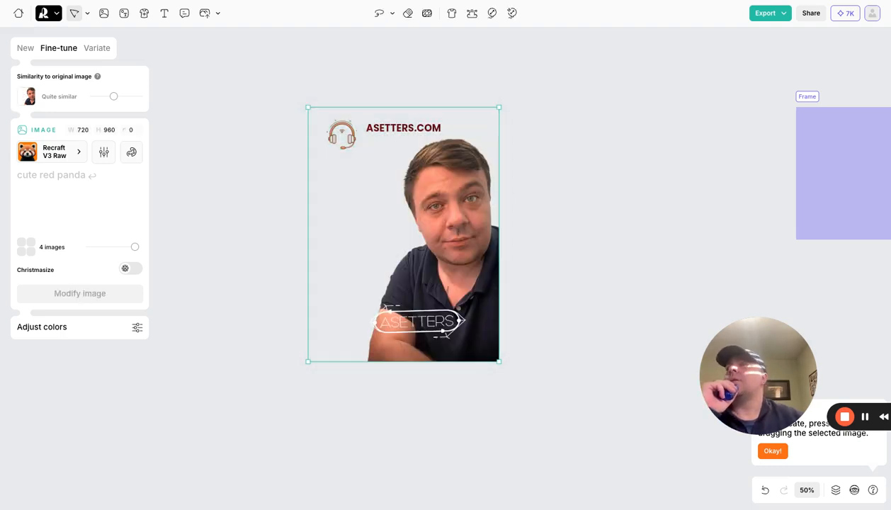
left_click_drag(452, 197, 615, 186)
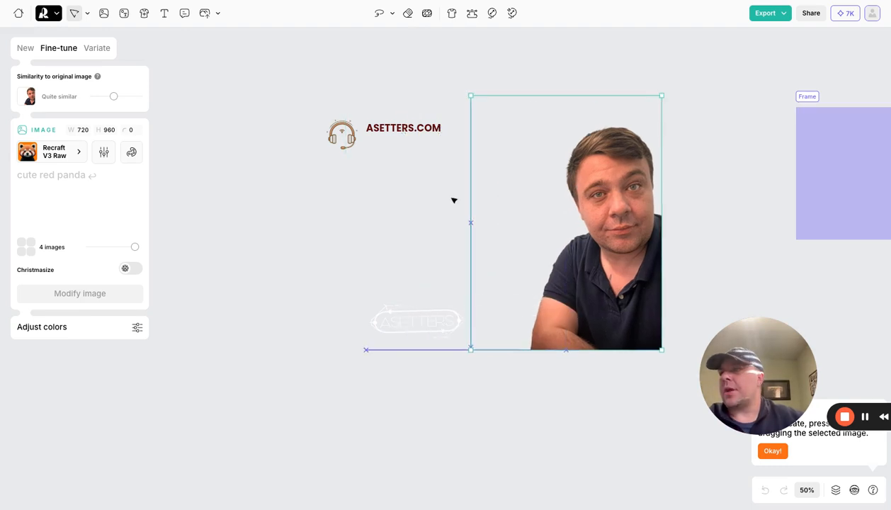
left_click_drag(418, 321, 471, 243)
left_click(440, 245)
left_click(241, 269)
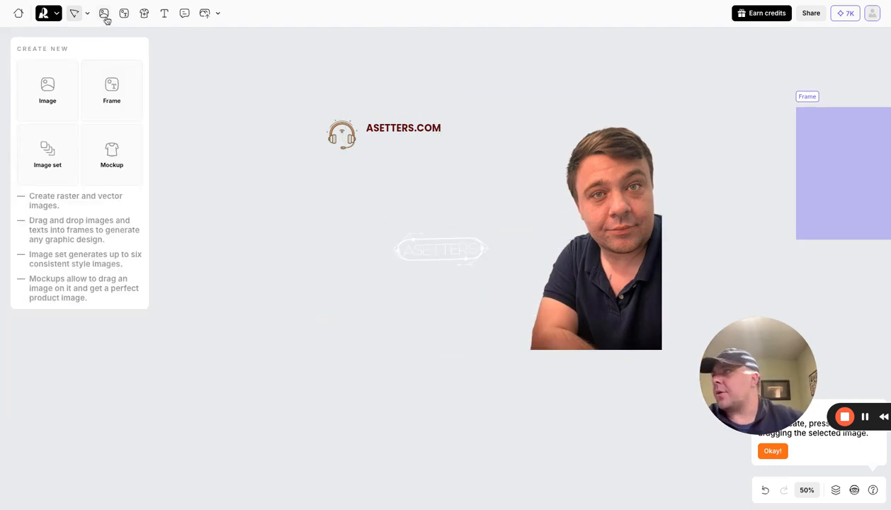
Draw a rectangle of about 567 × 908 to the left of the headset icon and fill it with near-white FCFCFC
left_click(219, 16)
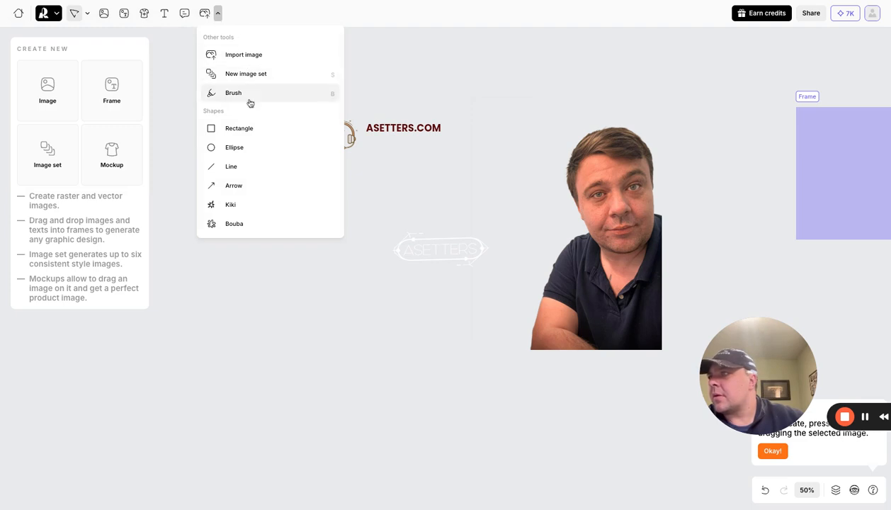
left_click(247, 128)
mouse_move(168, 122)
left_mouse_down()
mouse_move(344, 381)
mouse_move(292, 338)
mouse_move(316, 359)
left_mouse_up()
mouse_move(259, 291)
left_mouse_down()
mouse_move(228, 332)
mouse_move(243, 341)
left_mouse_up()
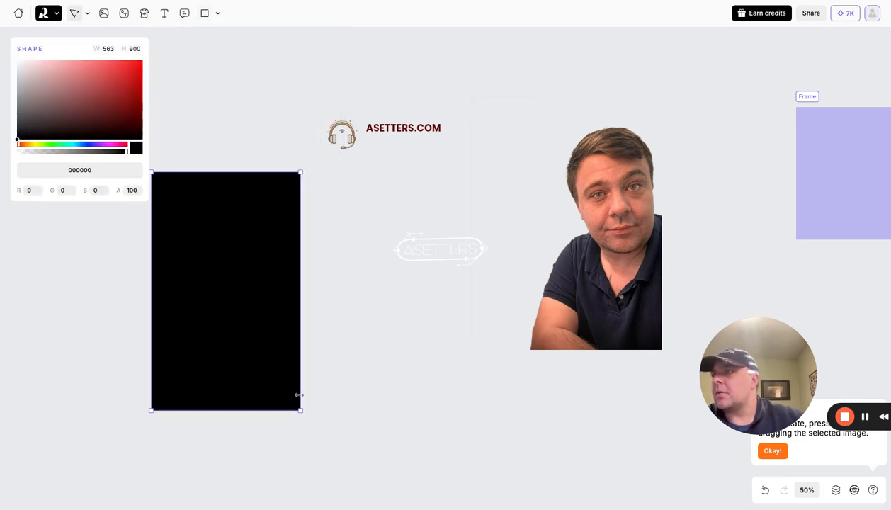
mouse_move(300, 410)
left_mouse_down()
mouse_move(359, 503)
mouse_move(275, 368)
mouse_move(302, 411)
left_mouse_up()
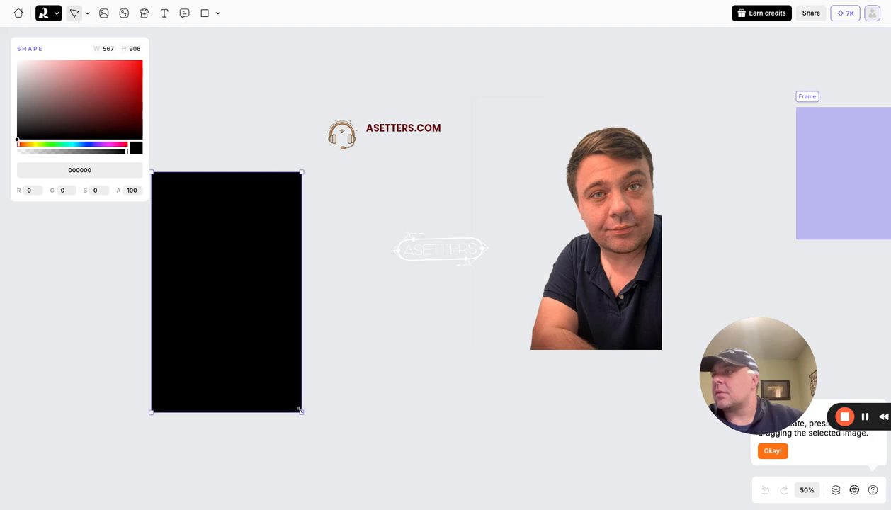
left_click_drag(213, 342, 264, 284)
left_click_drag(77, 97, 17, 63)
Move the portrait cutout over the near-white rectangle and place the rectangle behind it
left_click_drag(624, 218, 340, 244)
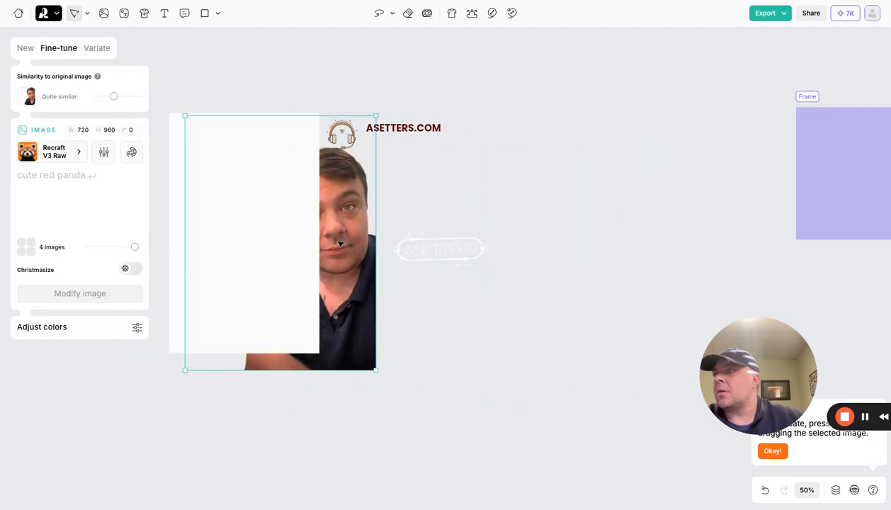
left_click(172, 157)
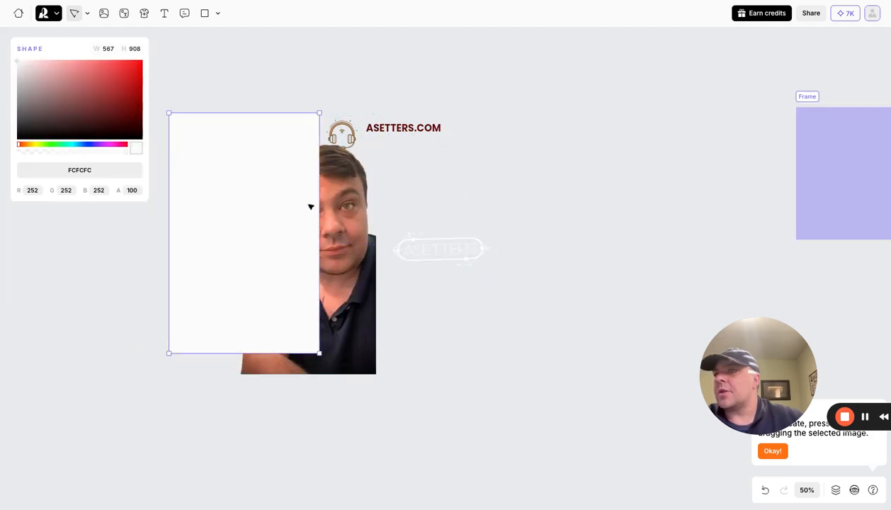
right_click(236, 202)
left_click(275, 244)
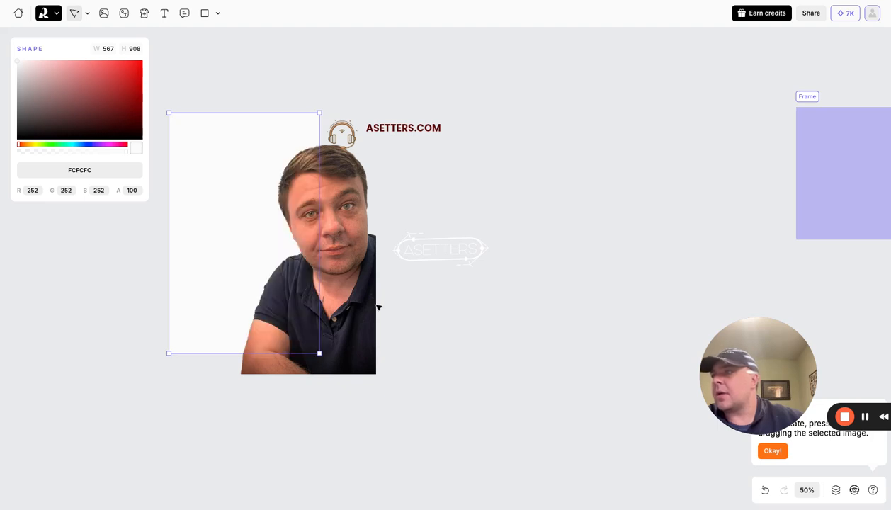
mouse_move(357, 286)
left_mouse_down()
mouse_move(307, 266)
mouse_move(360, 287)
left_mouse_up()
left_click(308, 87)
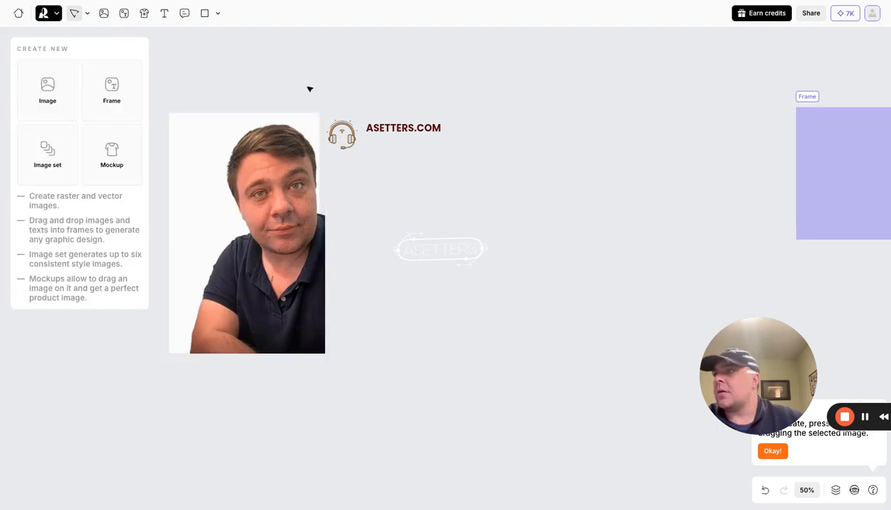
Scale down the portrait cutout and align it with the near-white rectangle's lower-right corner
left_click(254, 150)
left_click_drag(325, 354, 301, 320)
left_click_drag(244, 252, 263, 286)
left_click(393, 157)
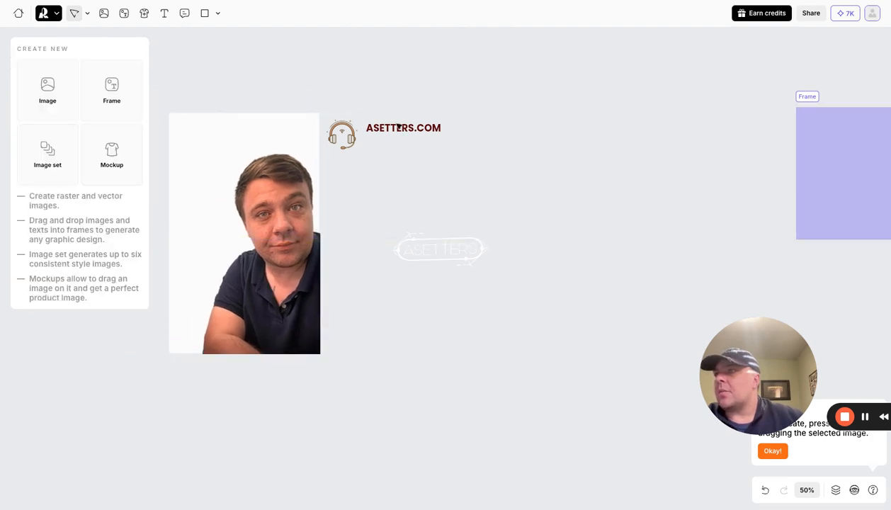
Arrange the headset icon and ASETTERS.COM text above the portrait's head and the ASETTERS logo beside the shoulder, on the near-white rectangle
left_click_drag(345, 137, 204, 139)
left_click_drag(418, 135, 270, 140)
left_click_drag(468, 264, 236, 274)
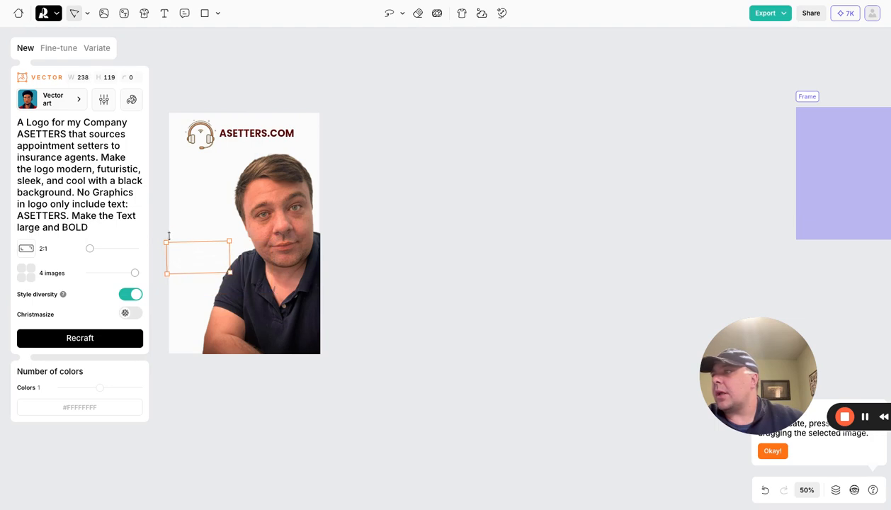
left_click_drag(184, 266, 188, 263)
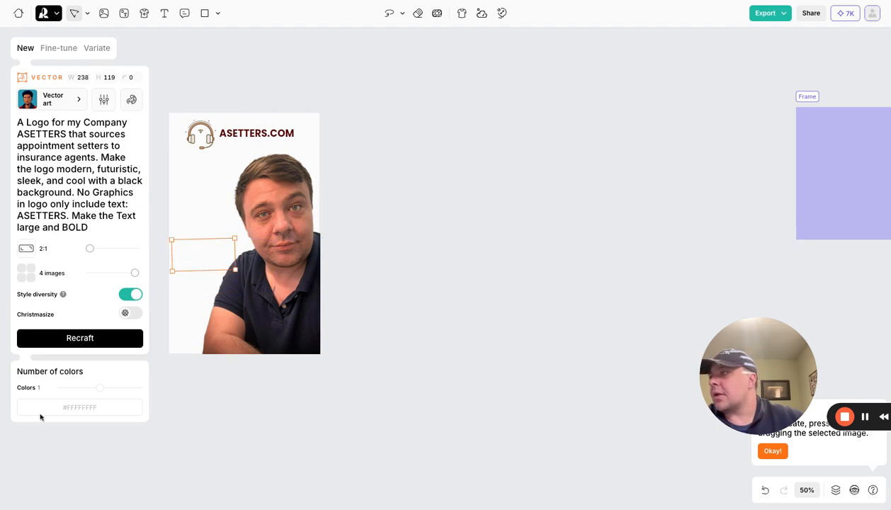
Recolor the ASETTERS vector logo to black (#000000) and move it slightly higher beside the face
left_click(77, 409)
left_click(33, 126)
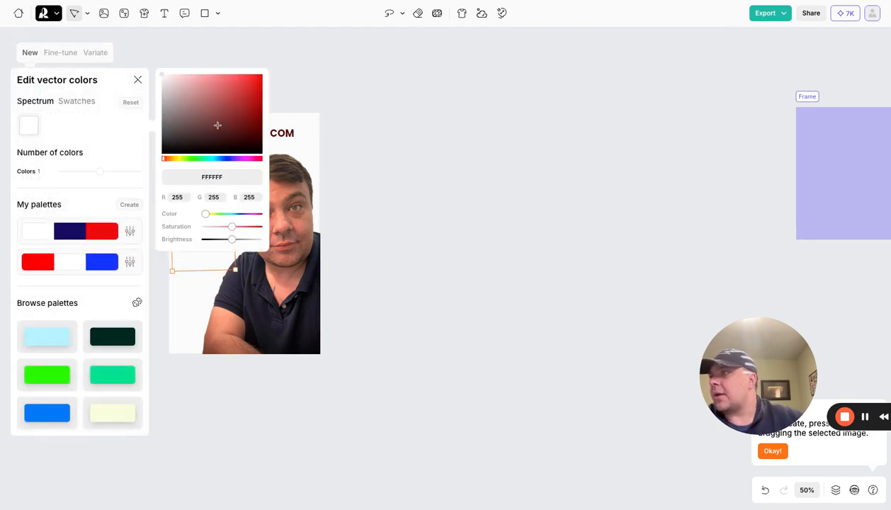
left_click(397, 212)
left_click_drag(198, 260, 194, 241)
left_click(450, 182)
left_click(403, 175)
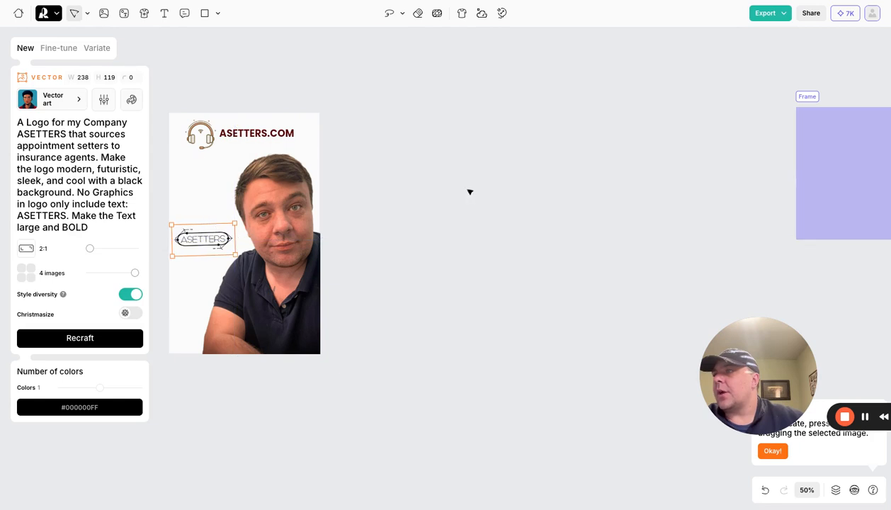
Select the rectangle, portrait, headset icon, text and logo together, move them toward mid-canvas and merge them into one image
left_click(470, 191)
left_click_drag(157, 95, 363, 397)
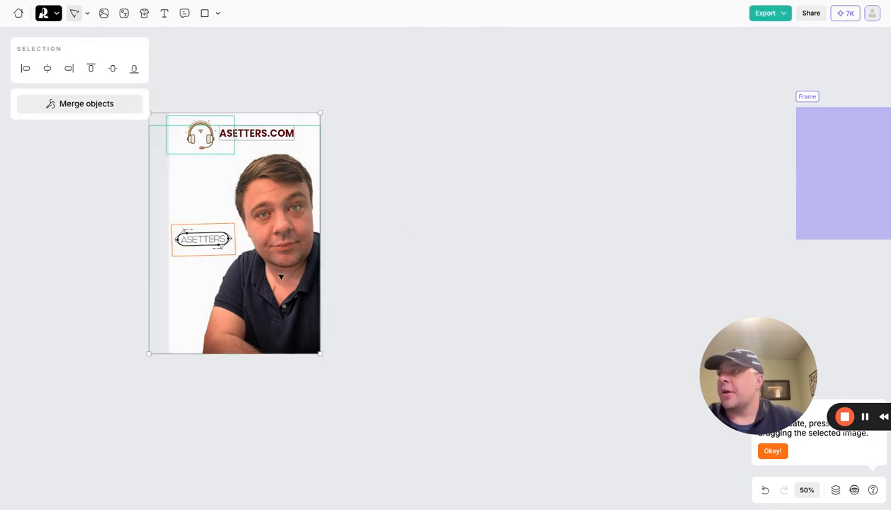
left_click_drag(280, 272, 527, 233)
right_click(527, 233)
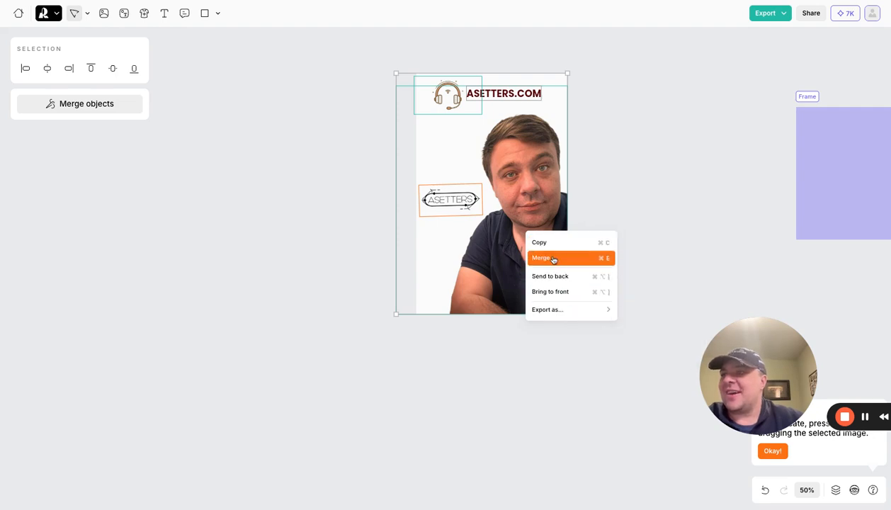
left_click(546, 258)
Position the merged portrait image in the empty area left of the purple frame and export it
left_click_drag(542, 215, 479, 219)
left_click(716, 216)
left_click_drag(388, 219, 419, 248)
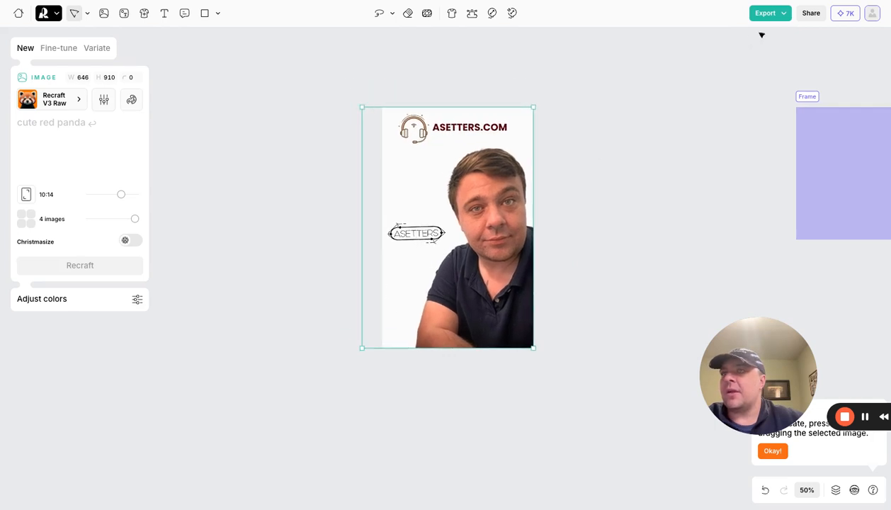
left_click(782, 17)
left_click(744, 84)
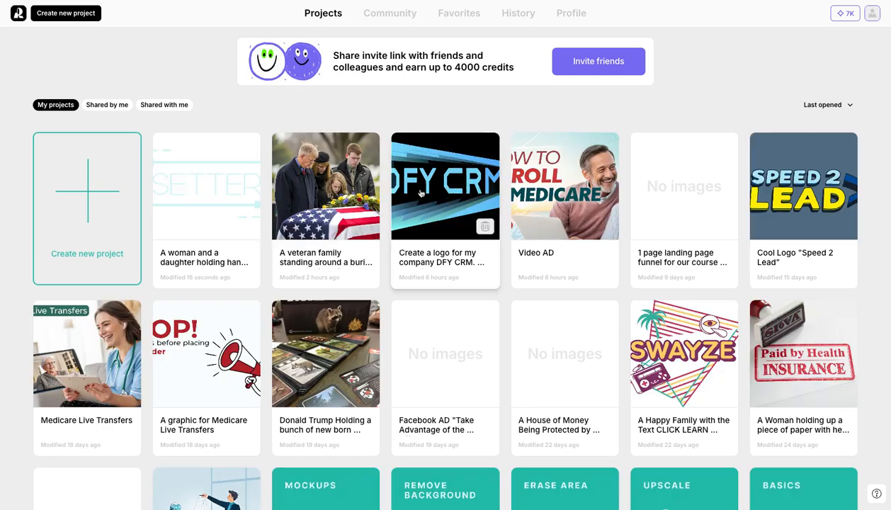
Look through the saved projects and open the "Video AD" project
scroll(500, 312, "down", 4)
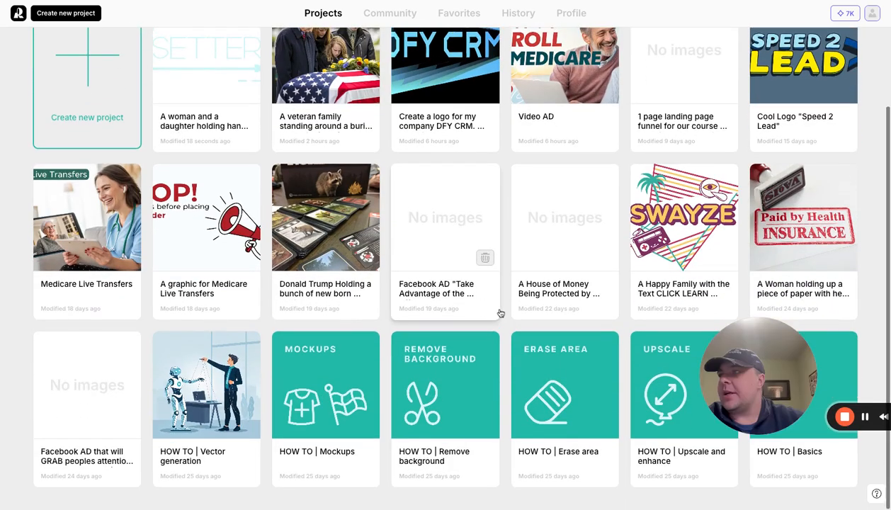
scroll(502, 312, "up", 4)
scroll(534, 271, "down", 1)
scroll(535, 271, "down", 1)
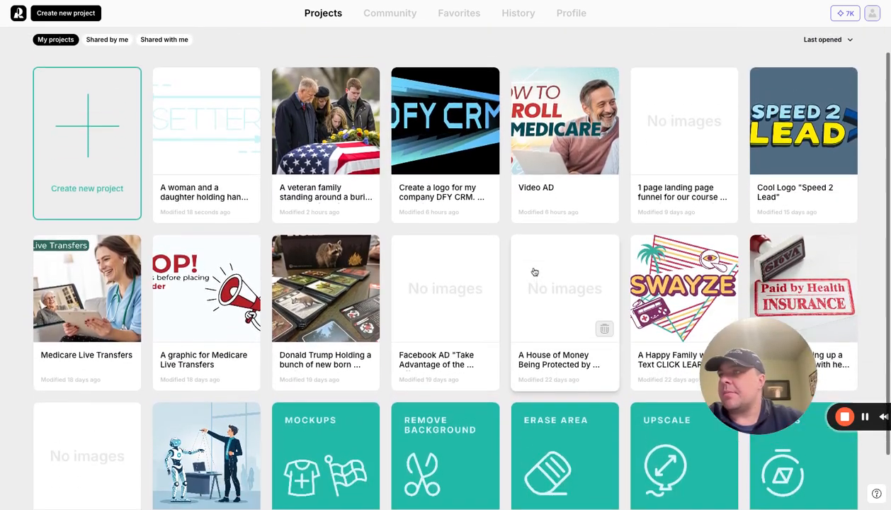
scroll(533, 273, "up", 1)
left_click(549, 147)
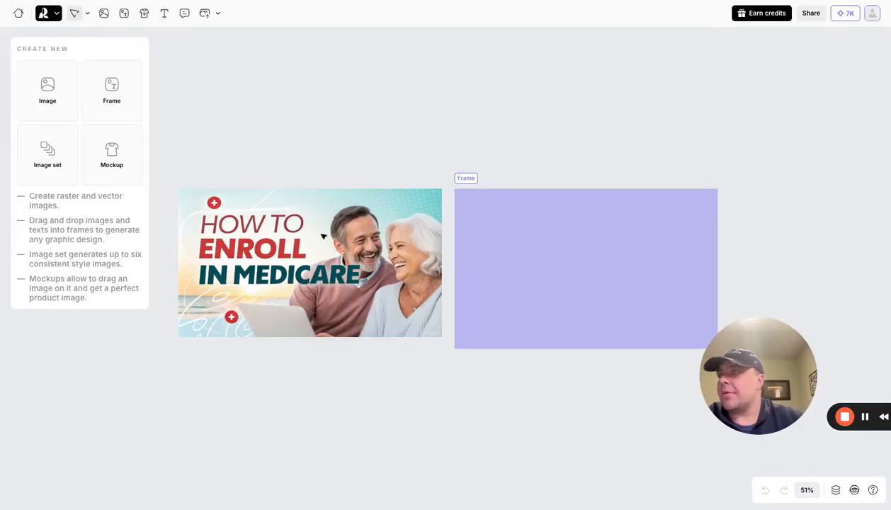
Review the four generated variations of the "How to Enroll in Medicare" thumbnail, ending on the first one
left_click(323, 236)
left_click(423, 488)
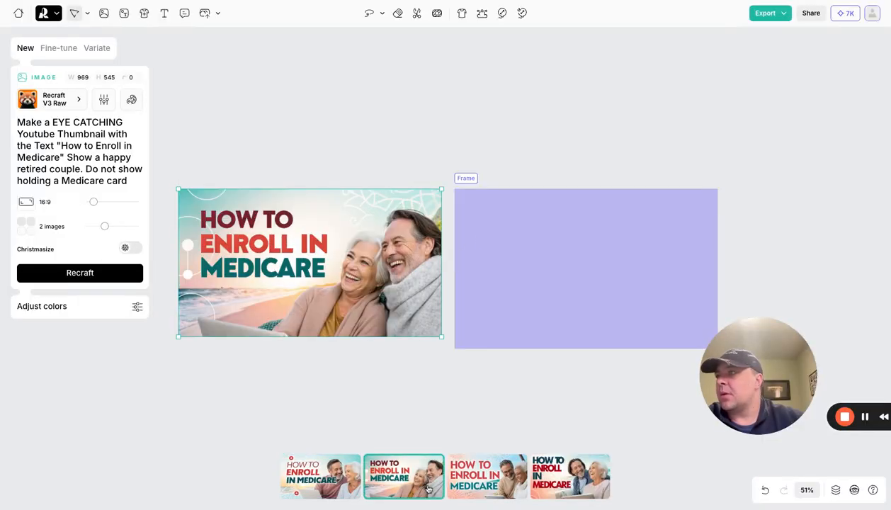
left_click(476, 487)
left_click(564, 478)
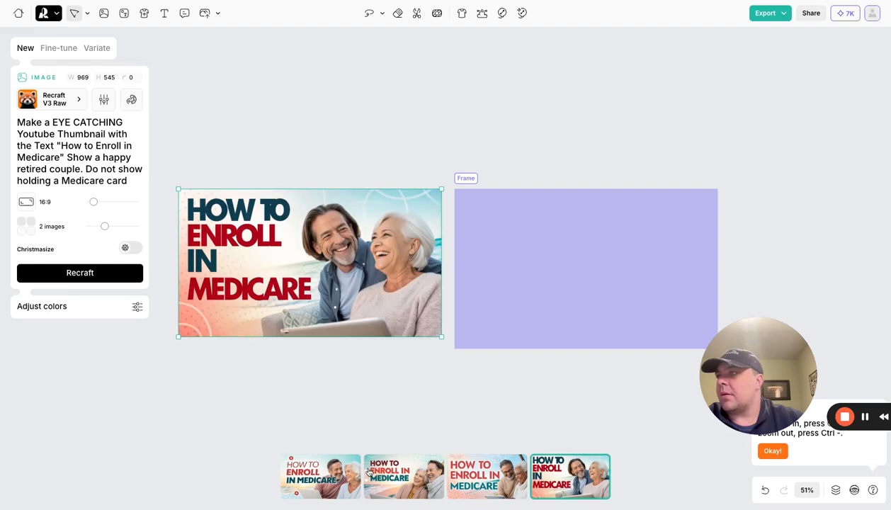
left_click(338, 479)
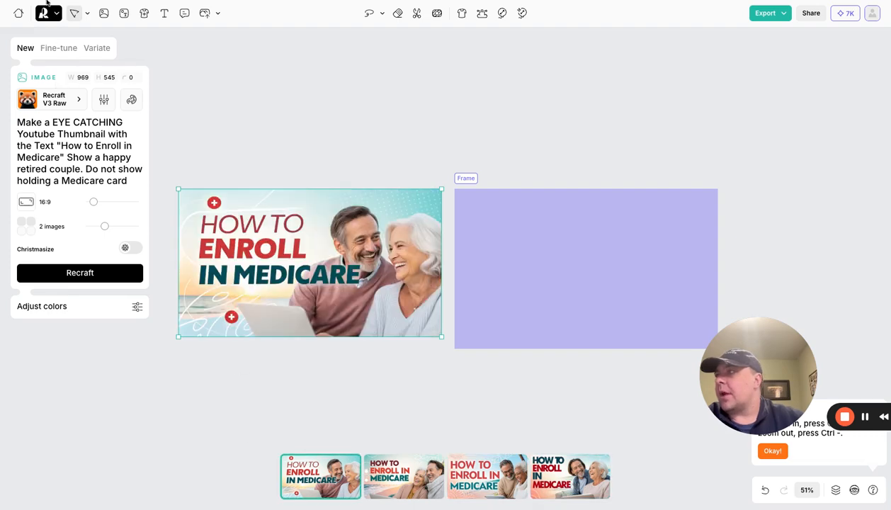
Return to the projects overview and look over the other saved projects
left_click(19, 14)
scroll(534, 335, "down", 1)
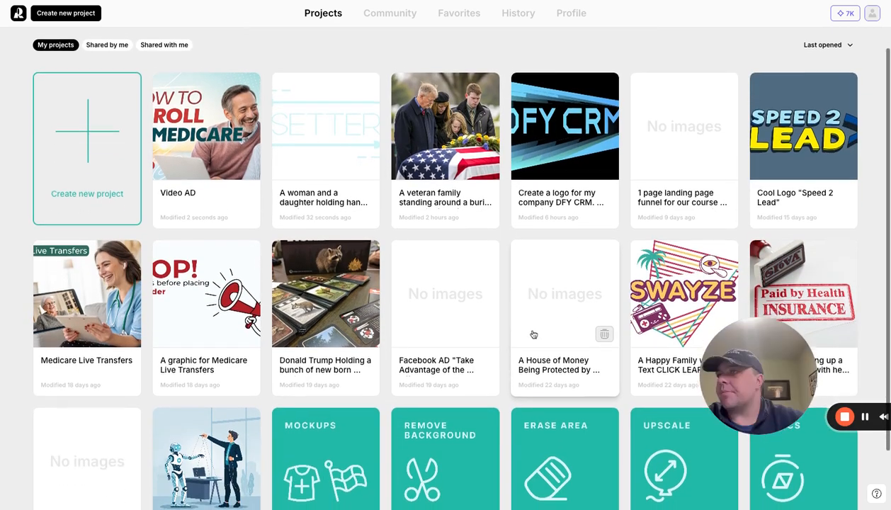
scroll(524, 284, "up", 1)
scroll(507, 255, "down", 1)
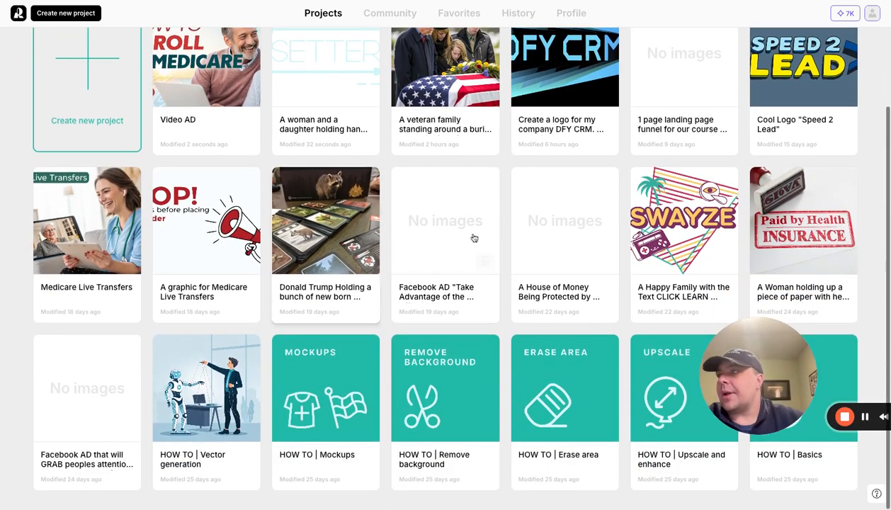
scroll(708, 220, "up", 1)
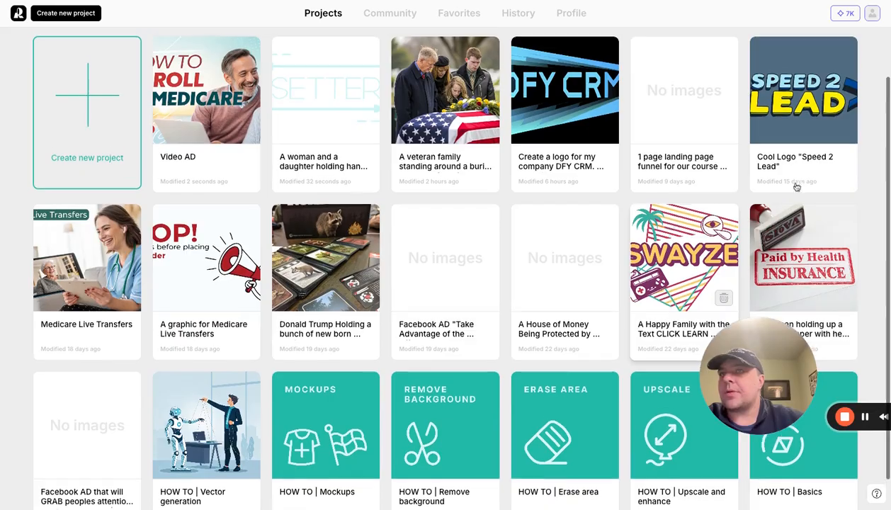
View the "Speed 2 Lead" logo project and return to the projects overview
left_click(785, 108)
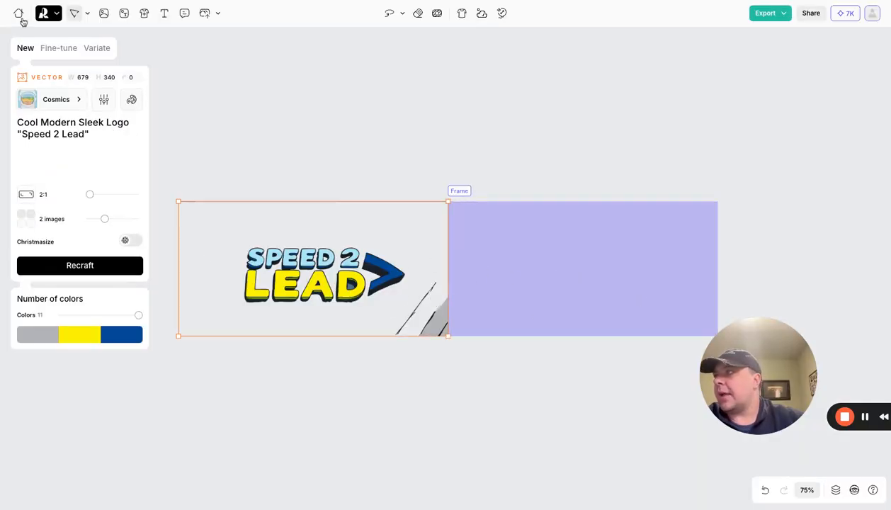
key("alt+Left")
scroll(387, 300, "down", 2)
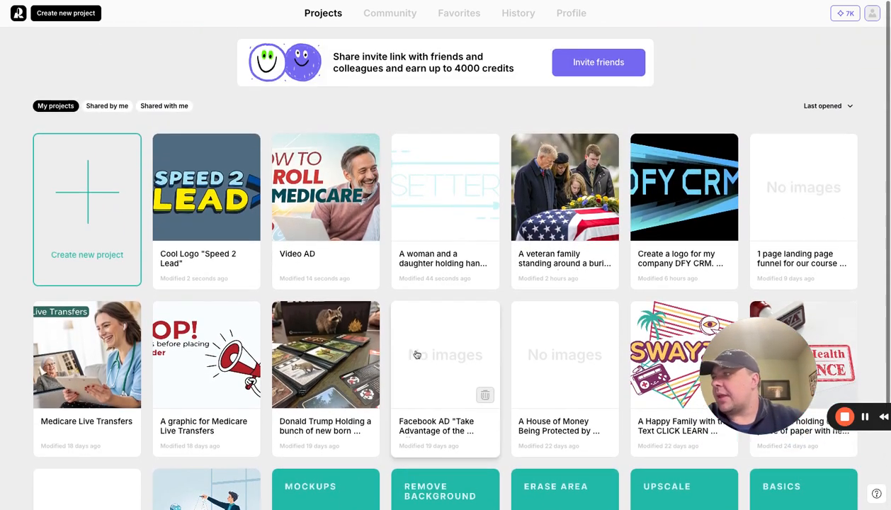
In the "Medicare Live Transfers" project, enlarge the vector illustration to about 1976 × 988 and move it above the small photo
left_click(104, 358)
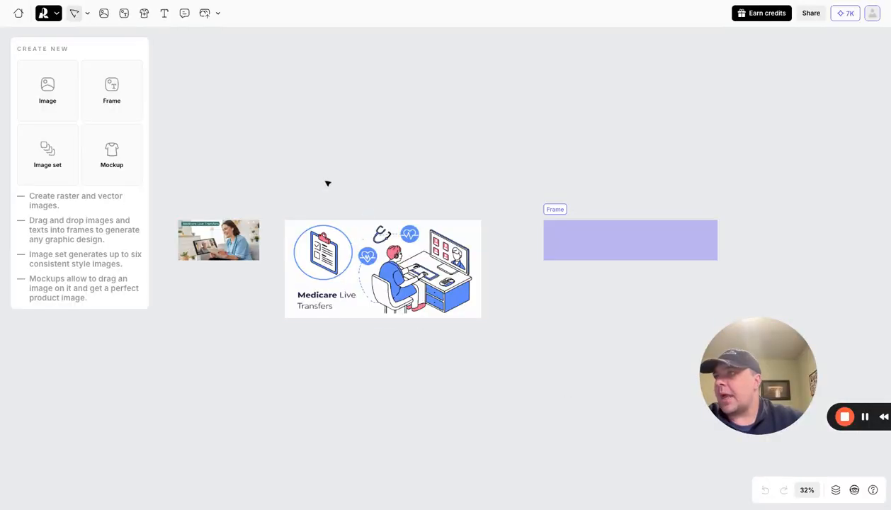
left_click(413, 251)
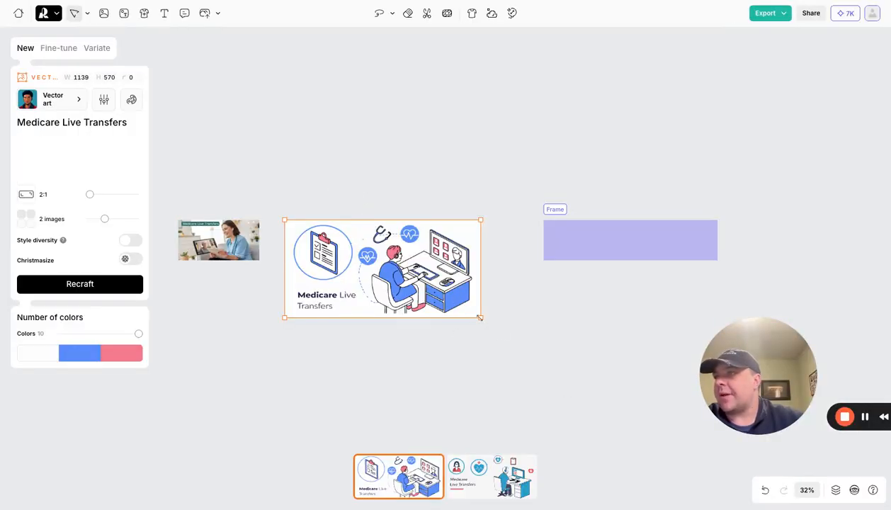
left_click_drag(479, 318, 624, 390)
left_click_drag(533, 355, 508, 184)
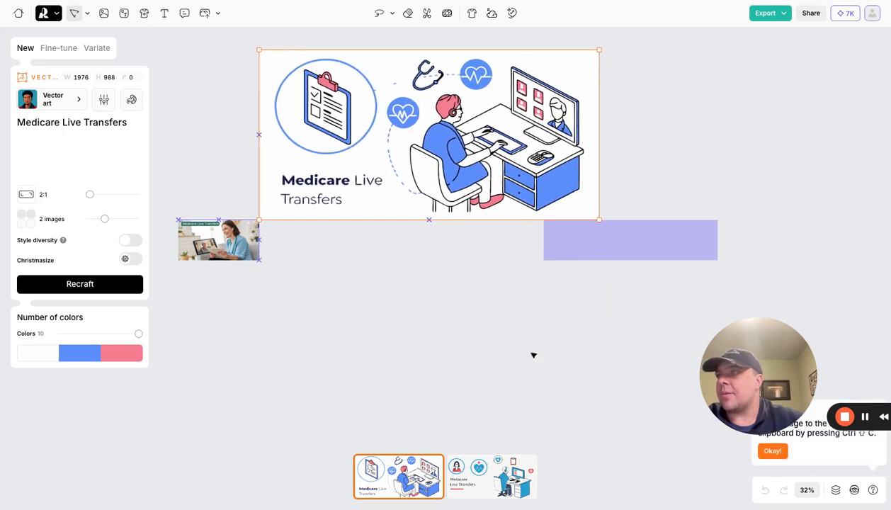
Move the purple frame down into the empty area below the vector illustration's lower right corner
left_click(675, 213)
left_click(674, 248)
left_click_drag(674, 249, 643, 319)
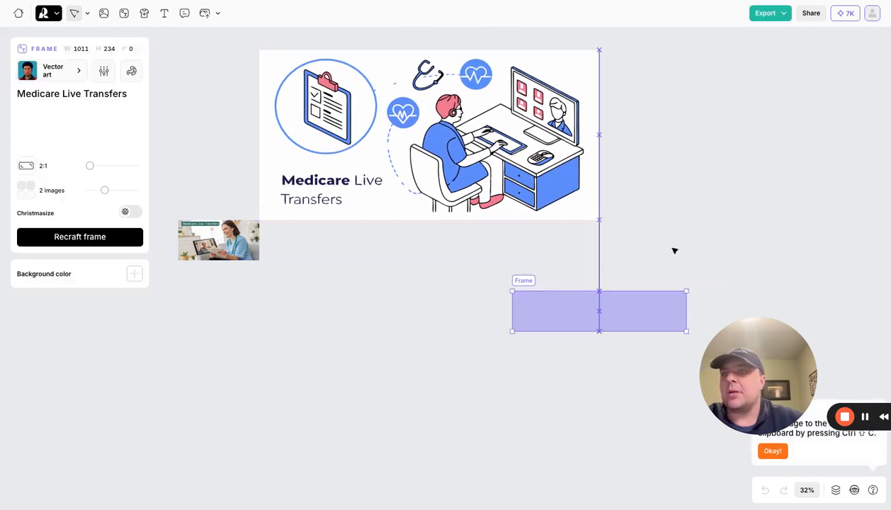
left_click(454, 240)
Enlarge the small "Medicare Live Transfers" nurse photo to about 2166 × 1083 and shift it slightly upward
left_click(212, 242)
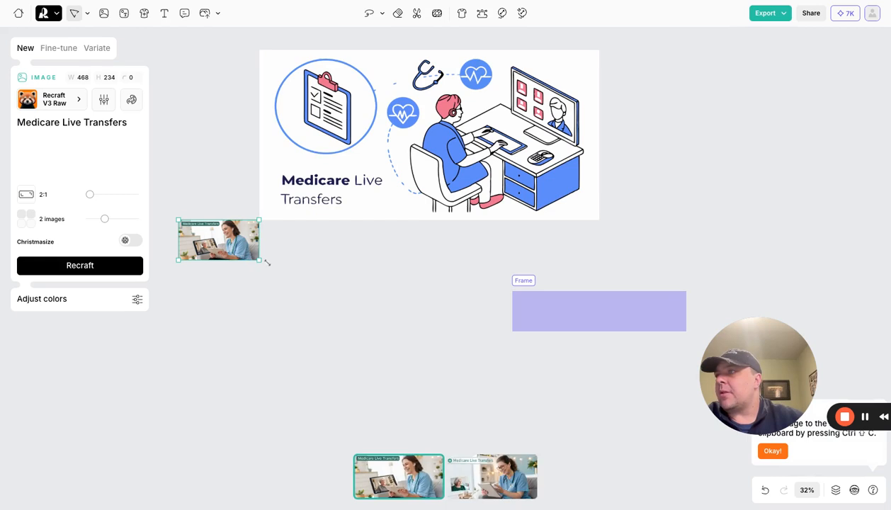
left_click_drag(261, 262, 551, 406)
left_click_drag(407, 367, 395, 324)
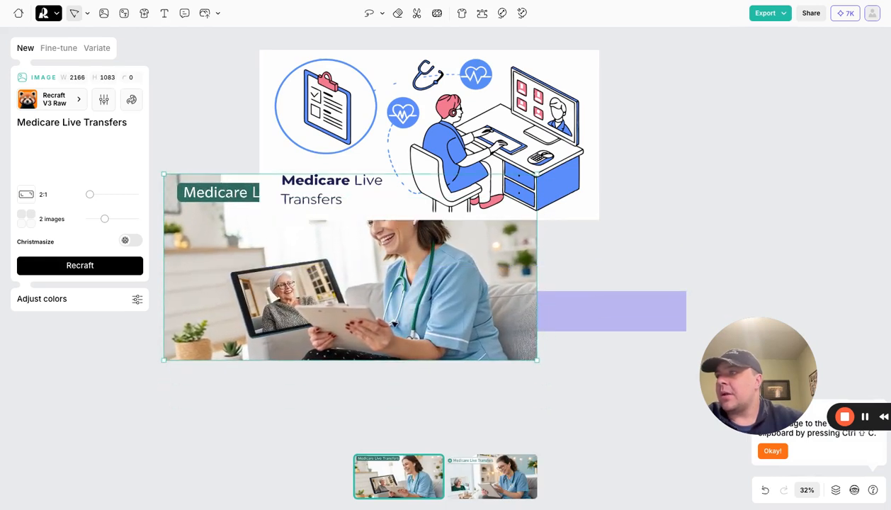
Switch the nurse photo to its second variation and position it below the vector illustration, clear of the purple frame
left_click(492, 484)
left_click_drag(515, 337, 519, 401)
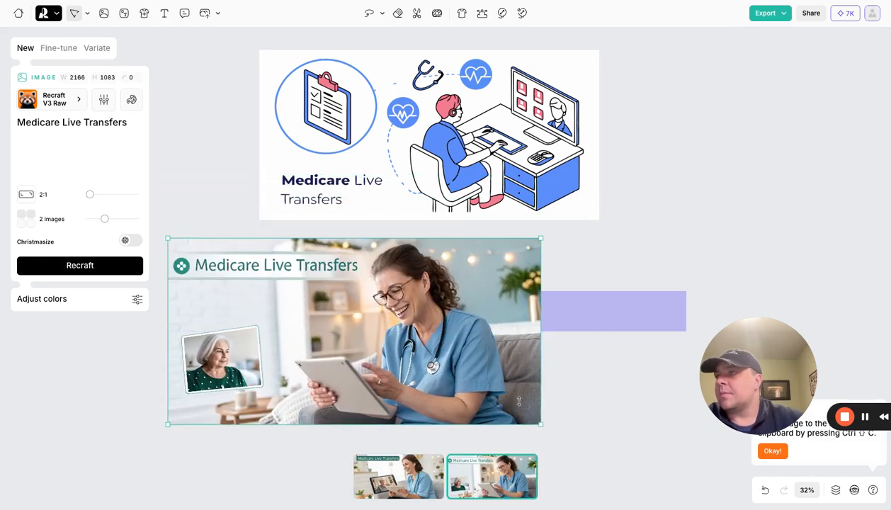
left_click(680, 234)
left_click_drag(405, 332, 377, 330)
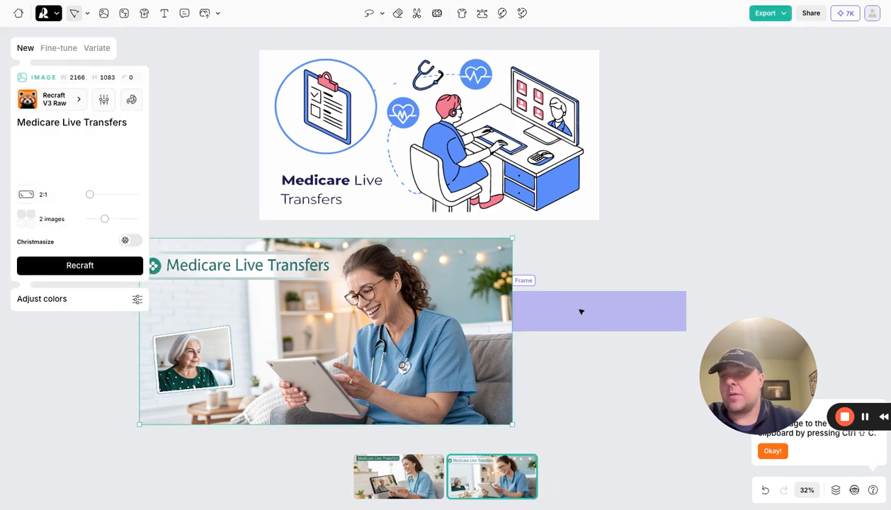
left_click(697, 231)
left_click_drag(812, 393, 667, 216)
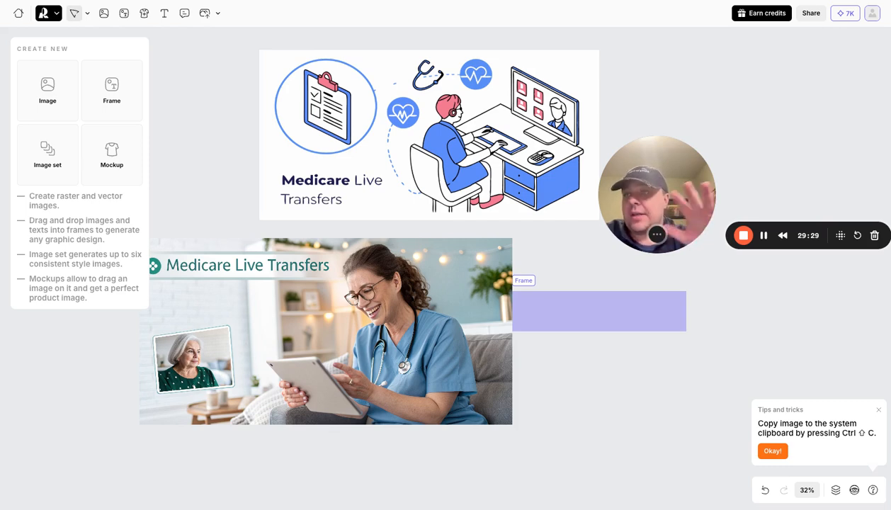
left_click_drag(662, 197, 579, 212)
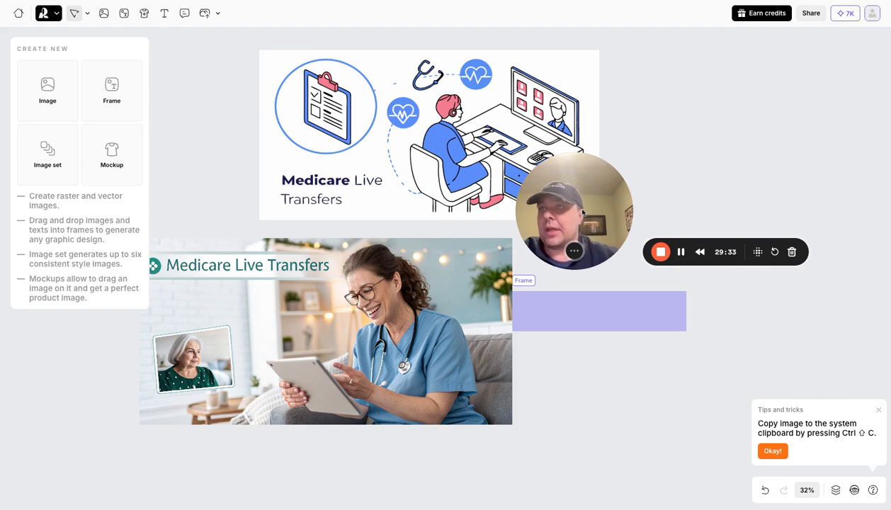